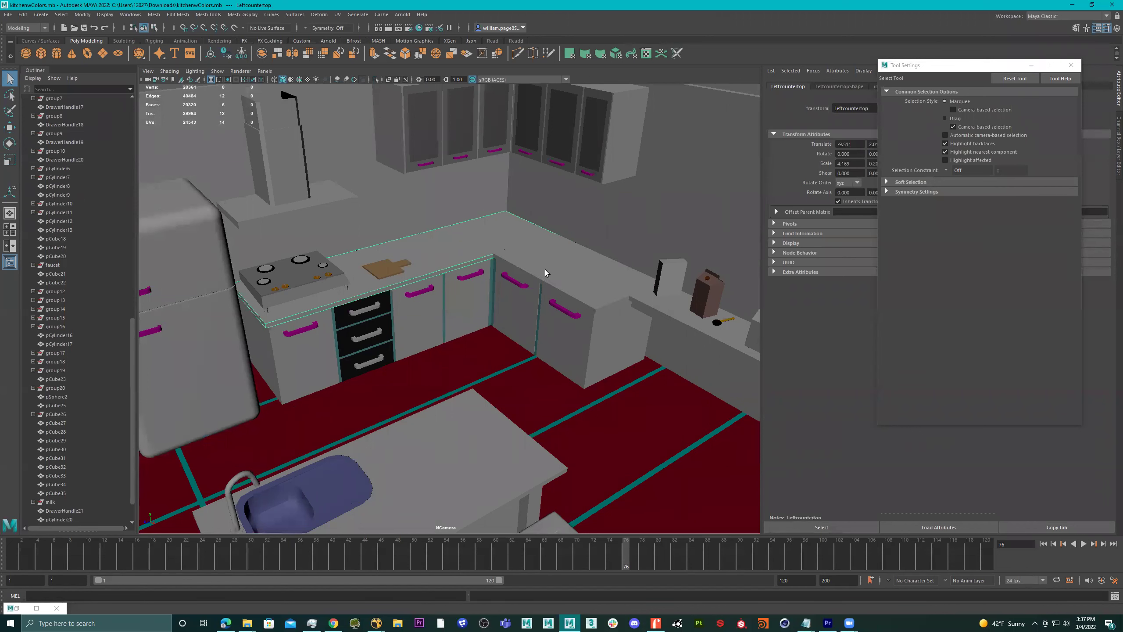
- Delete the separate countertop slab over the cabinets on the window-wall side
click(436, 239)
alt+drag(533, 259, 555, 276)
click(555, 276)
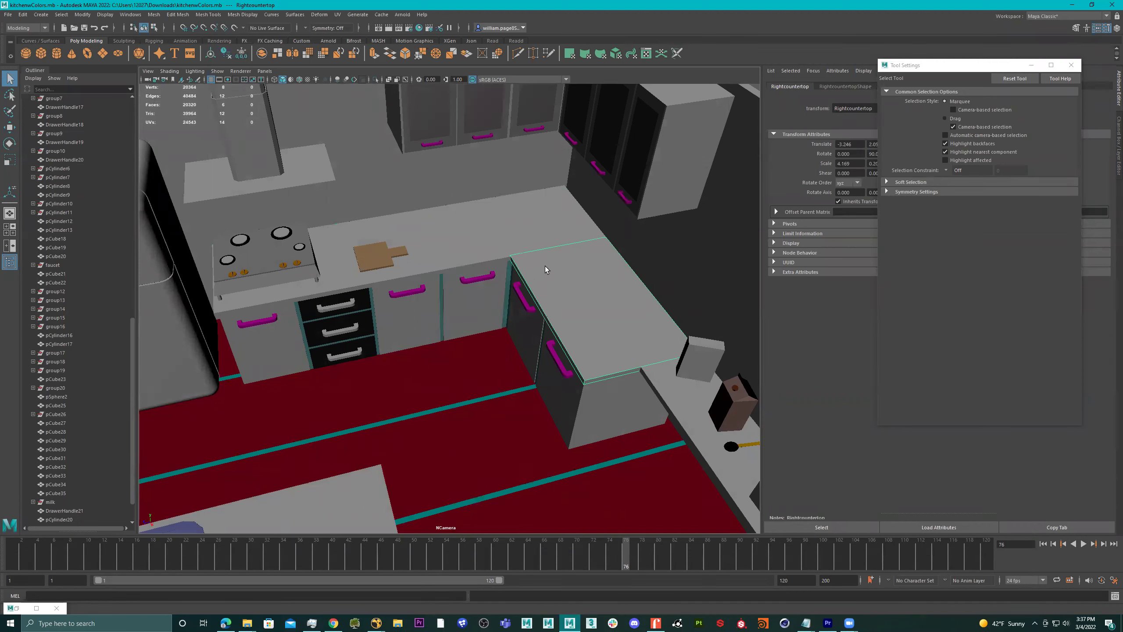
key(Delete)
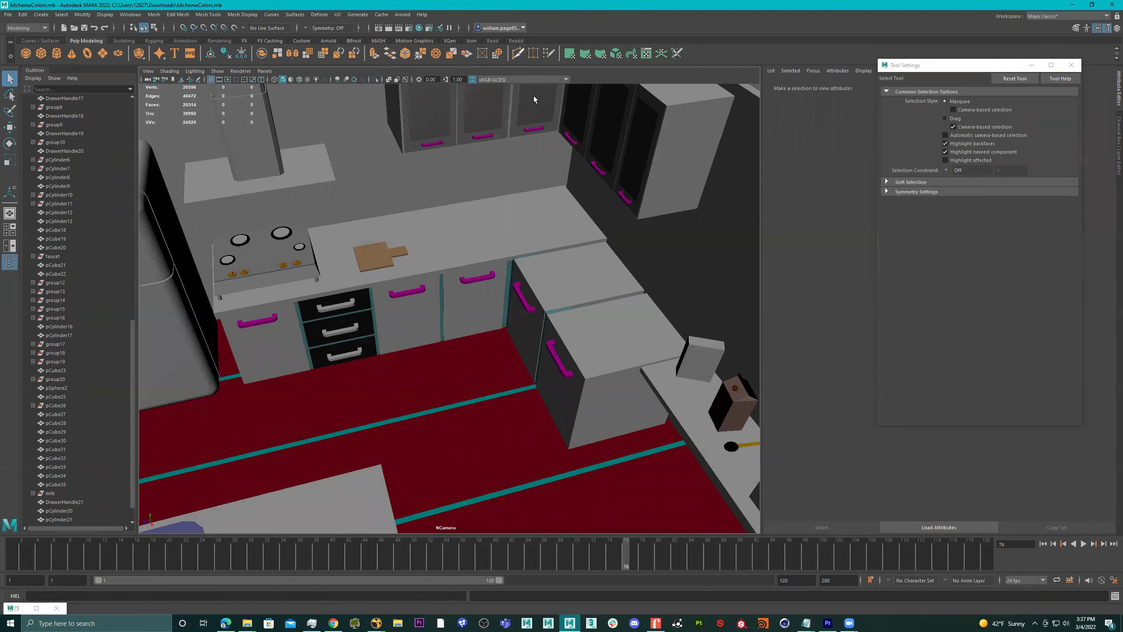
- Insert an edge loop across the remaining stove-side countertop, in line with the front of the adjoining cabinets
key(ctrl+shift+x)
alt+drag(537, 246, 509, 257)
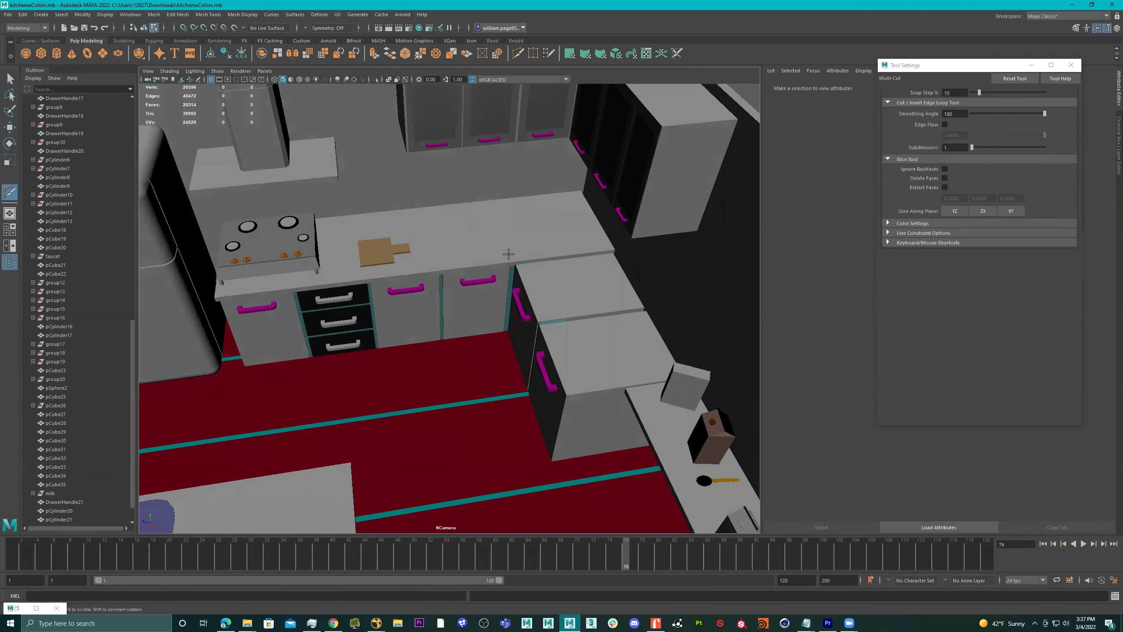
key(q)
click(519, 222)
click(533, 234)
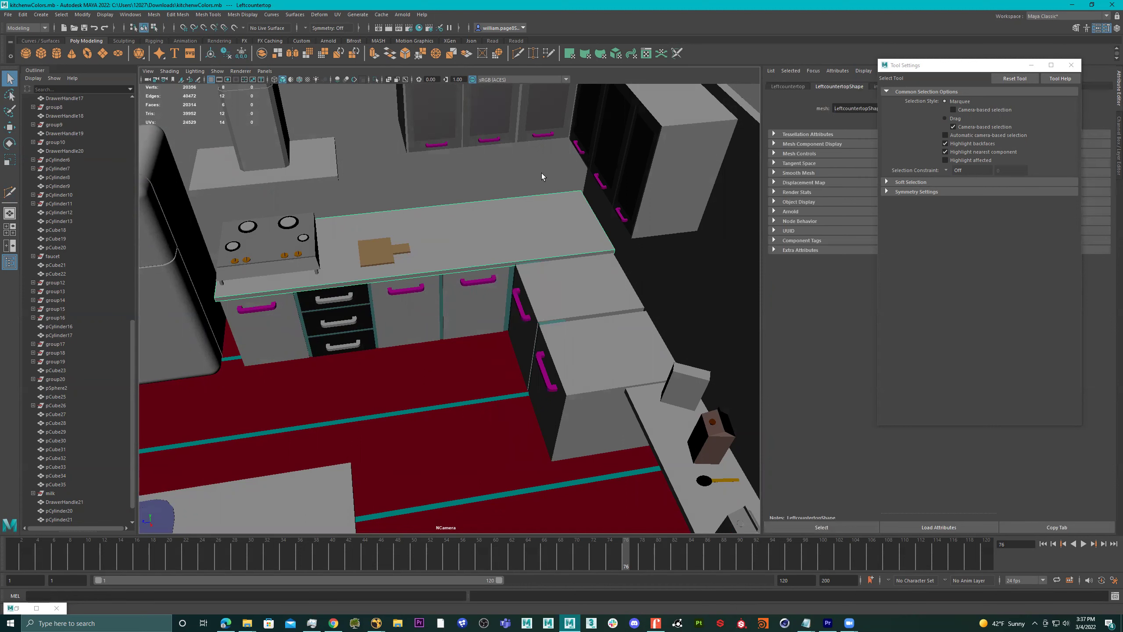
key(y)
ctrl+click(513, 262)
- Extrude the countertop's side face at the corner over the bare cabinets to the end of the cabinet run
alt+drag(546, 276, 527, 273)
key(q)
alt+right_drag(527, 273, 578, 267)
click(558, 263)
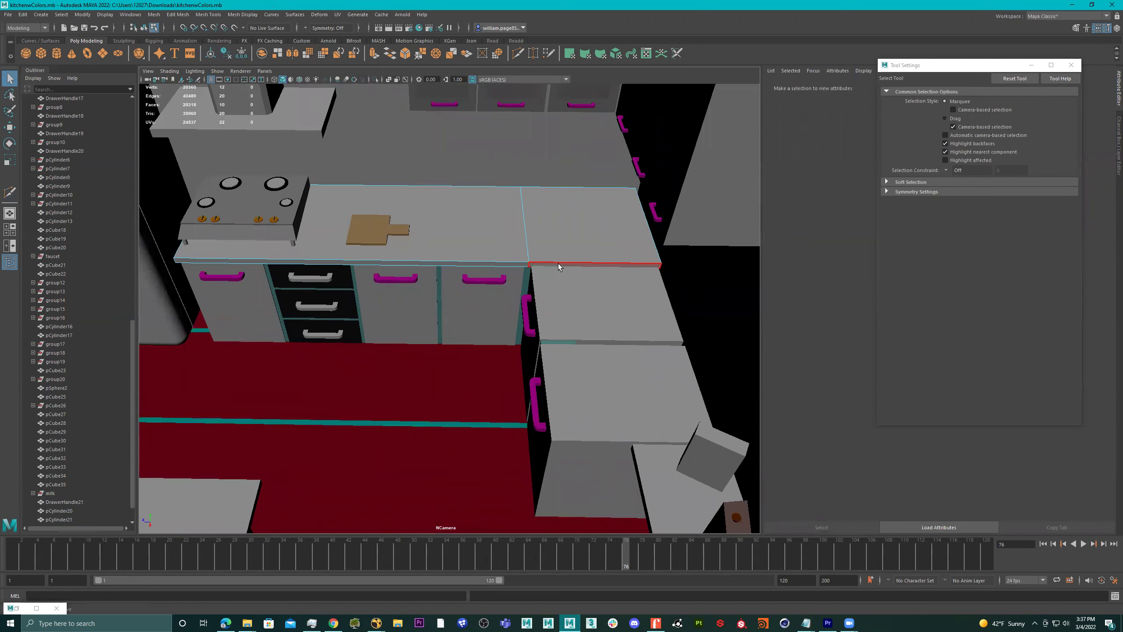
alt+drag(558, 263, 588, 283)
key(ctrl+e)
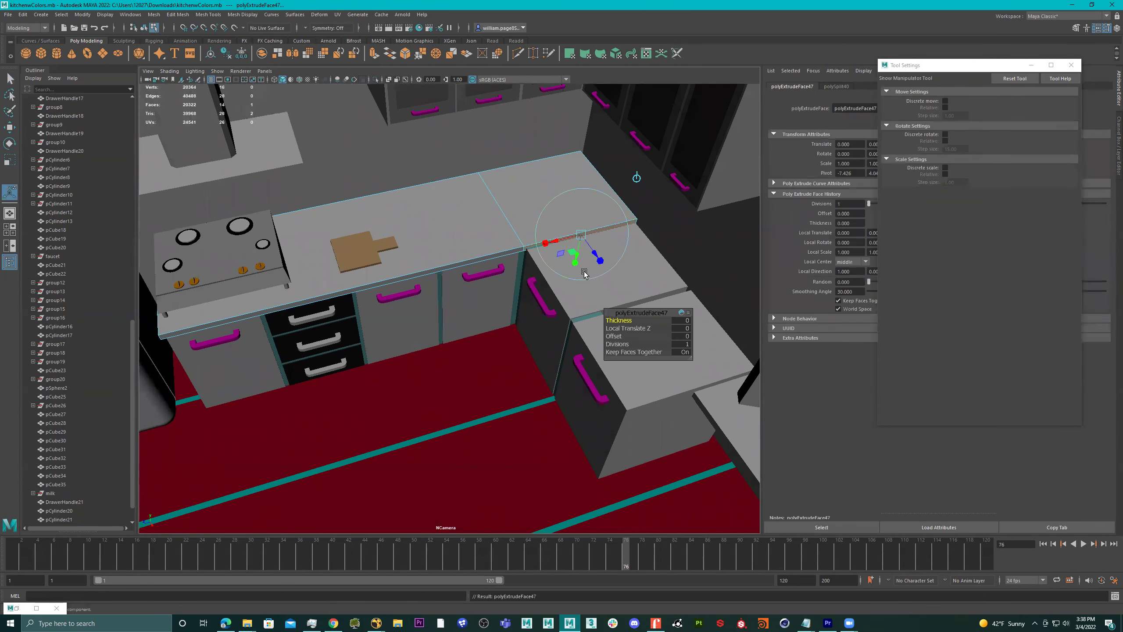
key(w)
middle_drag(633, 299, 740, 419)
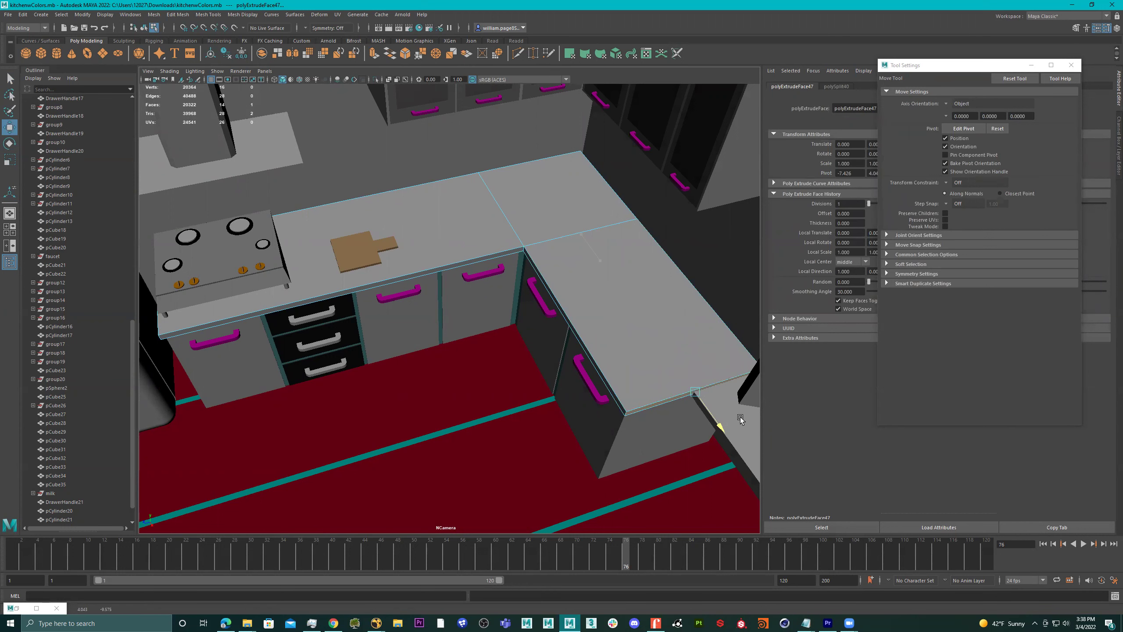
- Examine how the extended countertop meets the narrow half counter along the window wall
alt+right_drag(741, 418, 683, 380)
alt+drag(682, 379, 668, 407)
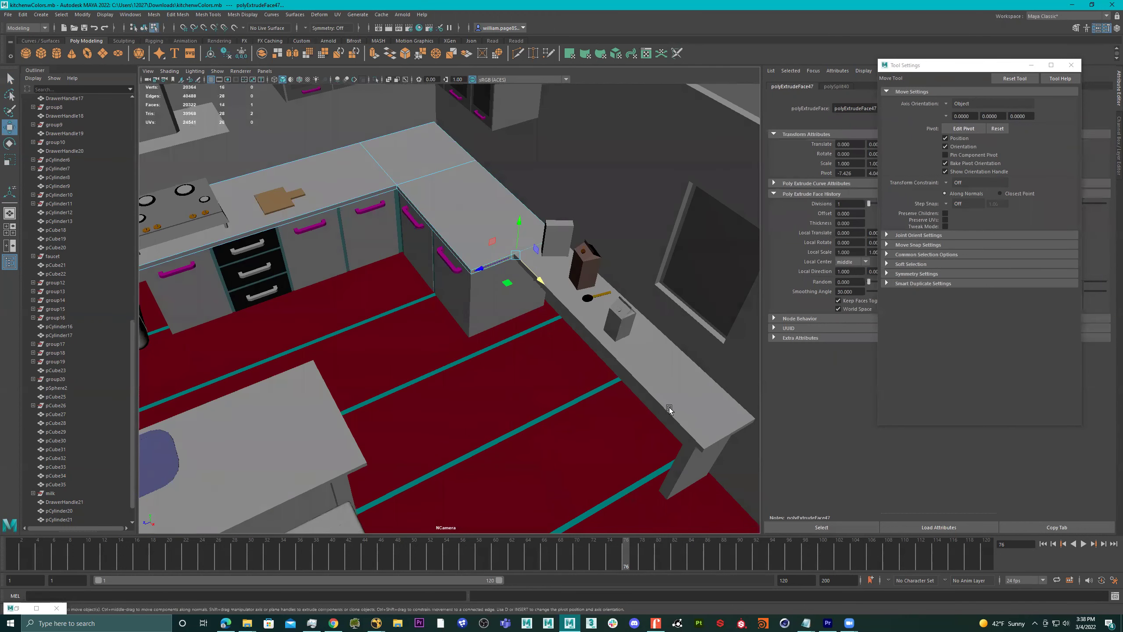
alt+drag(494, 242, 591, 283)
right_drag(569, 243, 663, 170)
alt+drag(663, 169, 567, 264)
scroll(546, 283, up, 5)
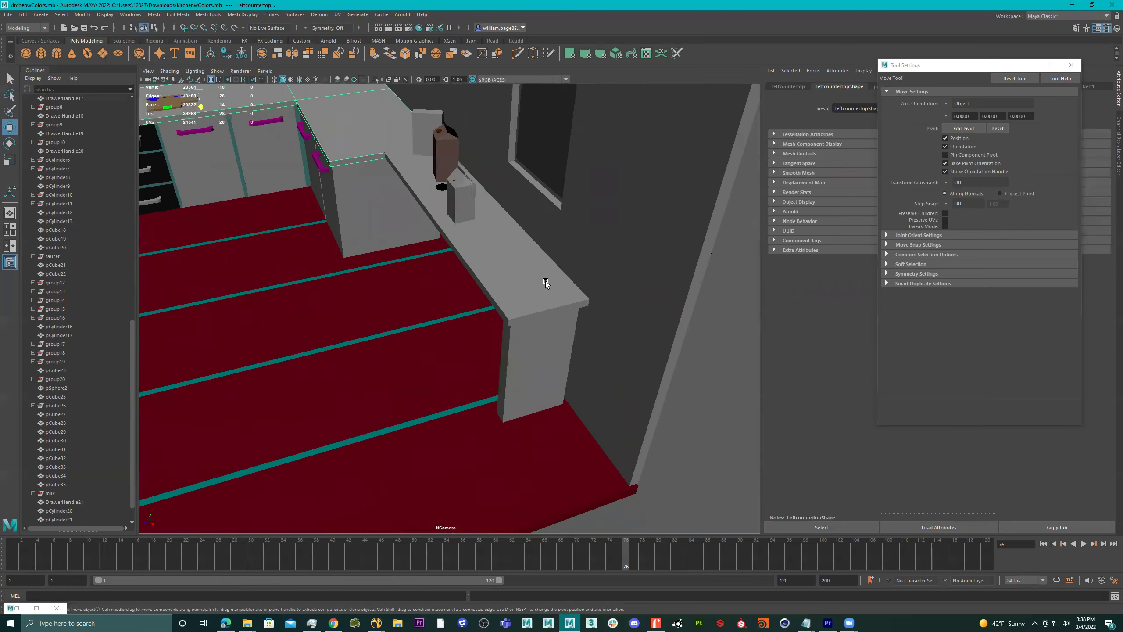
scroll(542, 268, down, 6)
scroll(540, 268, up, 4)
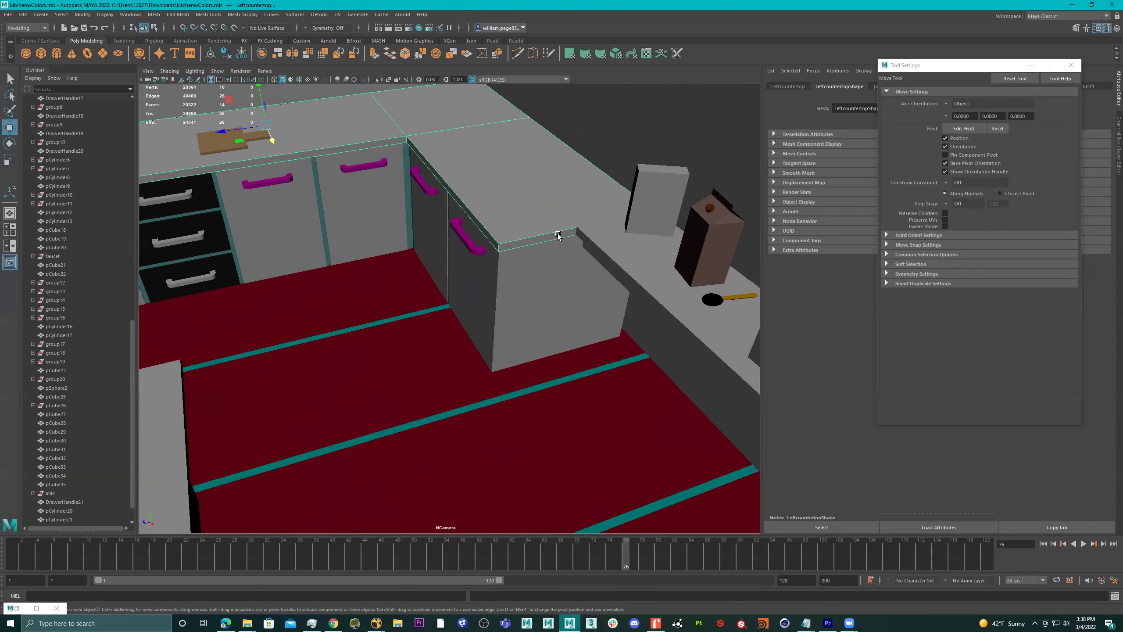
scroll(541, 269, down, 3)
click(598, 342)
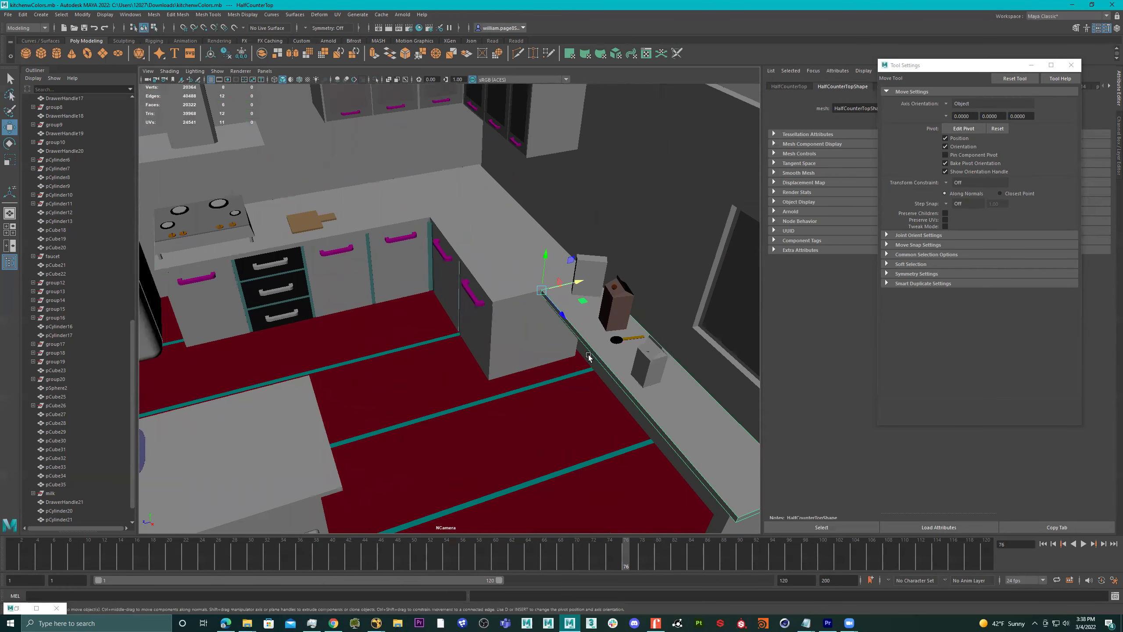
scroll(596, 323, up, 5)
click(402, 239)
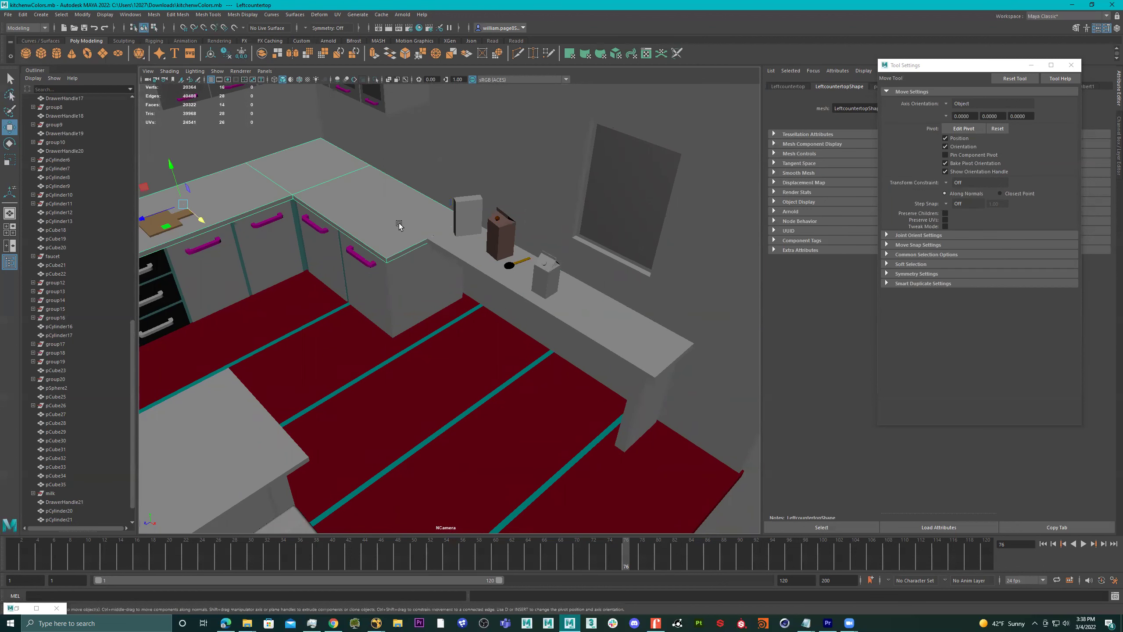
click(580, 301)
click(418, 232)
click(547, 288)
click(583, 307)
click(390, 232)
click(584, 307)
click(377, 220)
click(540, 297)
click(376, 228)
click(594, 304)
click(376, 223)
- Insert an edge loop lengthwise through the extended countertop section, in line with the half counter's front edge
alt+drag(376, 222, 516, 66)
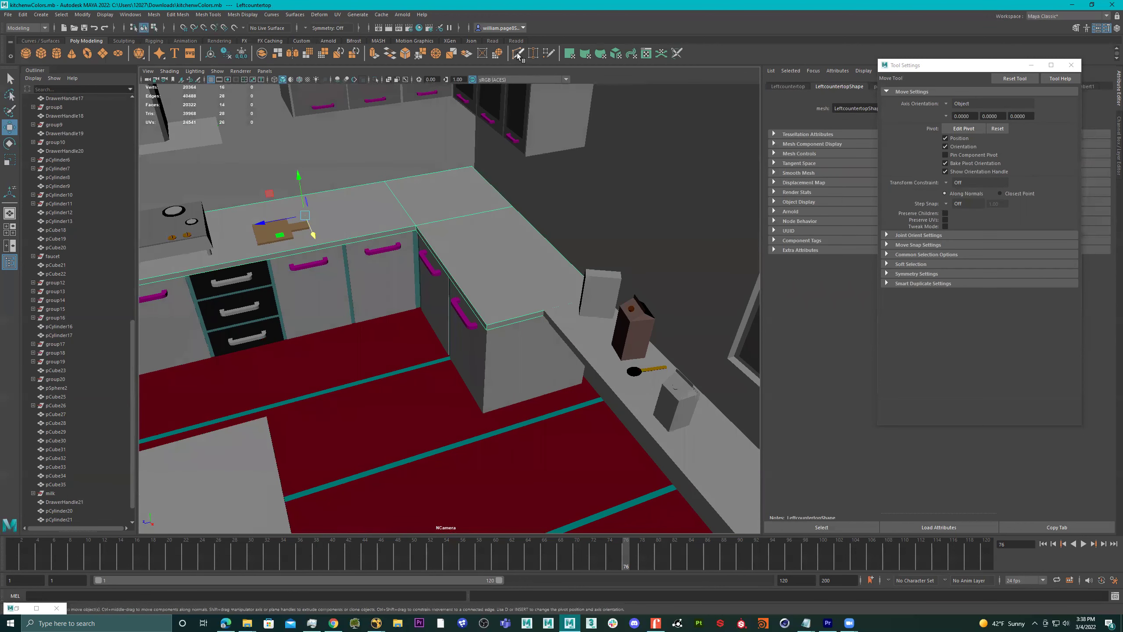
click(518, 55)
alt+drag(509, 283, 522, 308)
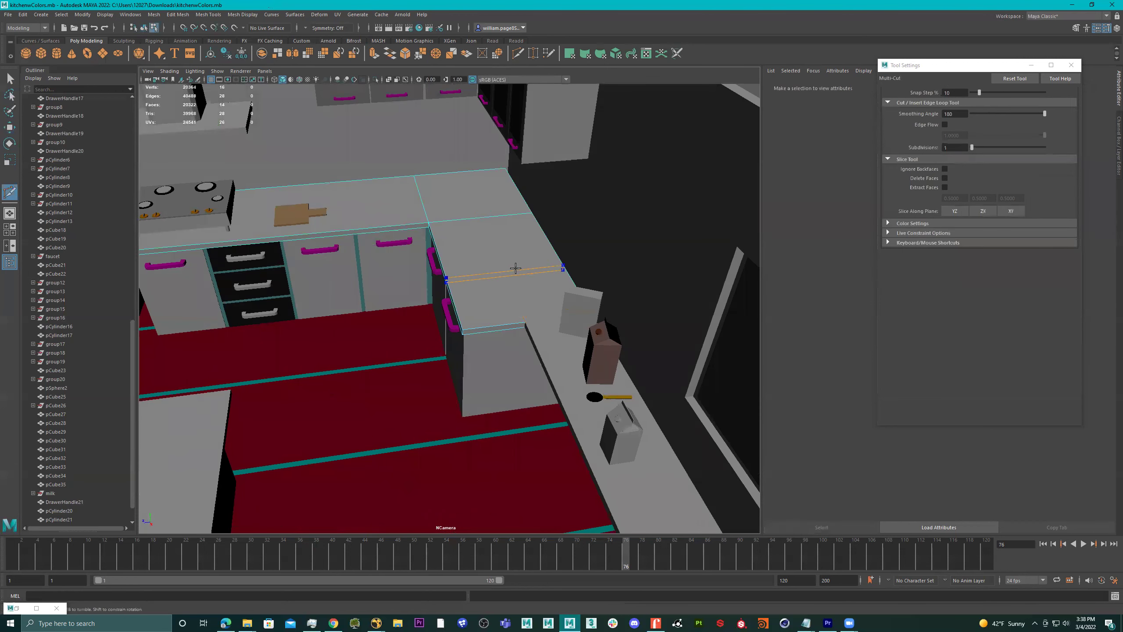
ctrl+click(514, 300)
- Delete the separate top slab of the half counter along the window wall
alt+right_drag(547, 302, 493, 305)
key(q)
alt+drag(486, 306, 656, 360)
click(659, 356)
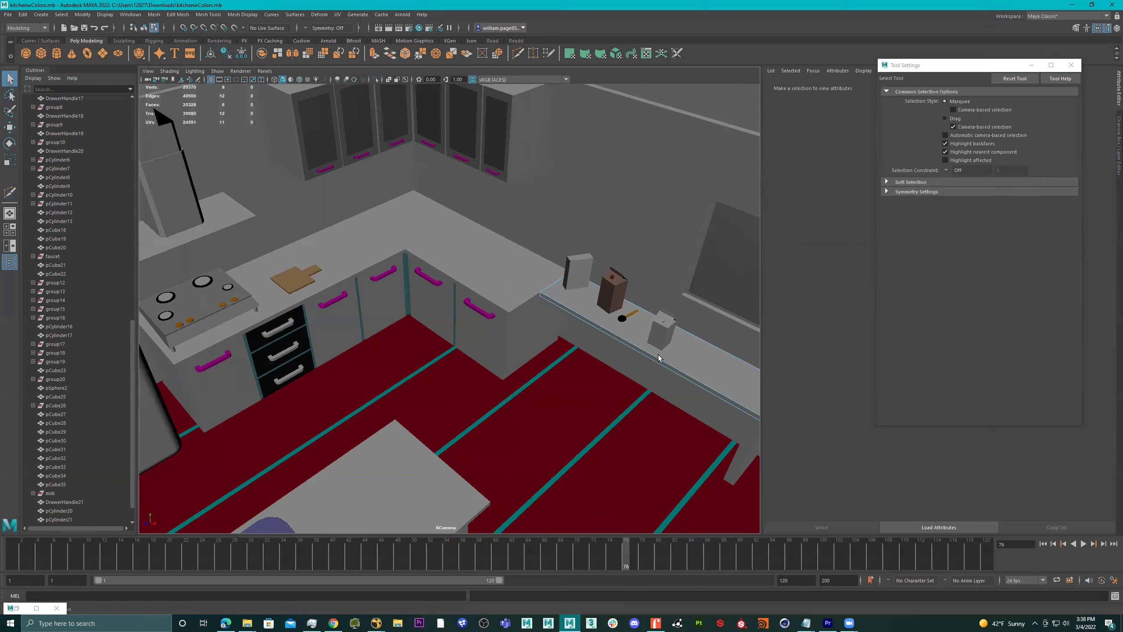
right_drag(678, 356, 740, 329)
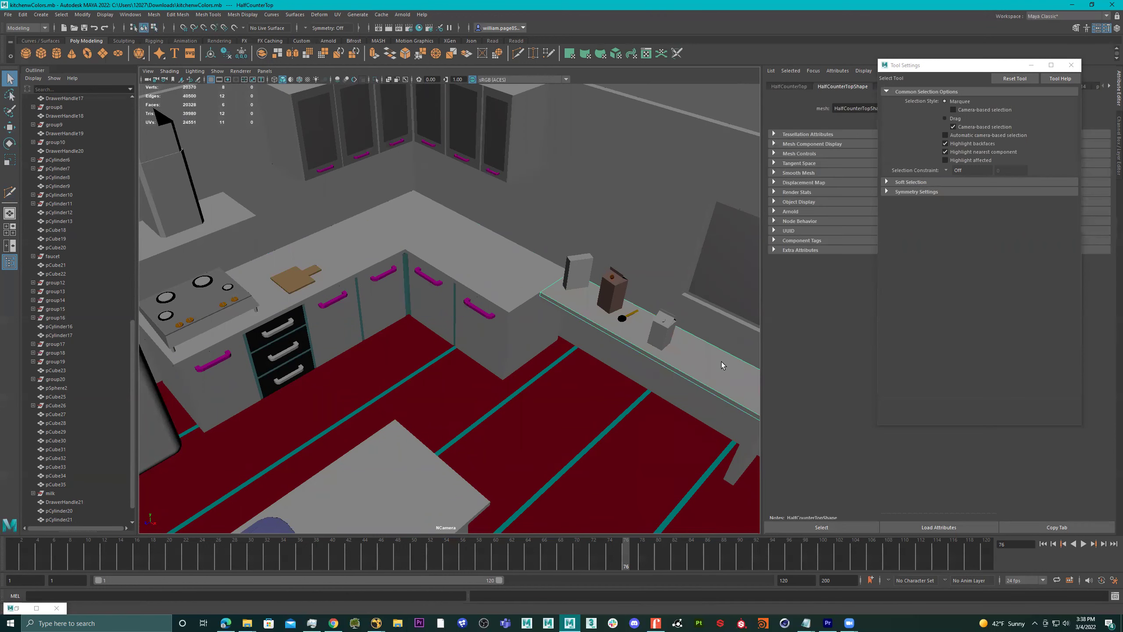
click(483, 253)
alt+drag(480, 250, 544, 308)
right_drag(547, 310, 571, 303)
click(575, 313)
key(ctrl+e)
alt+drag(575, 310, 419, 302)
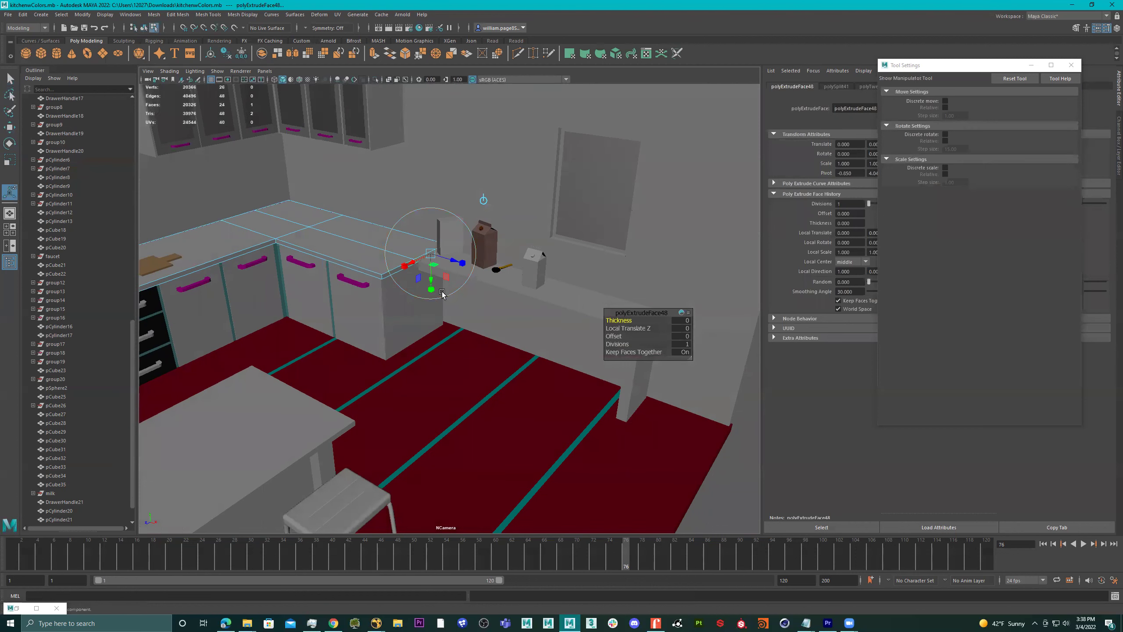
key(ctrl+z)
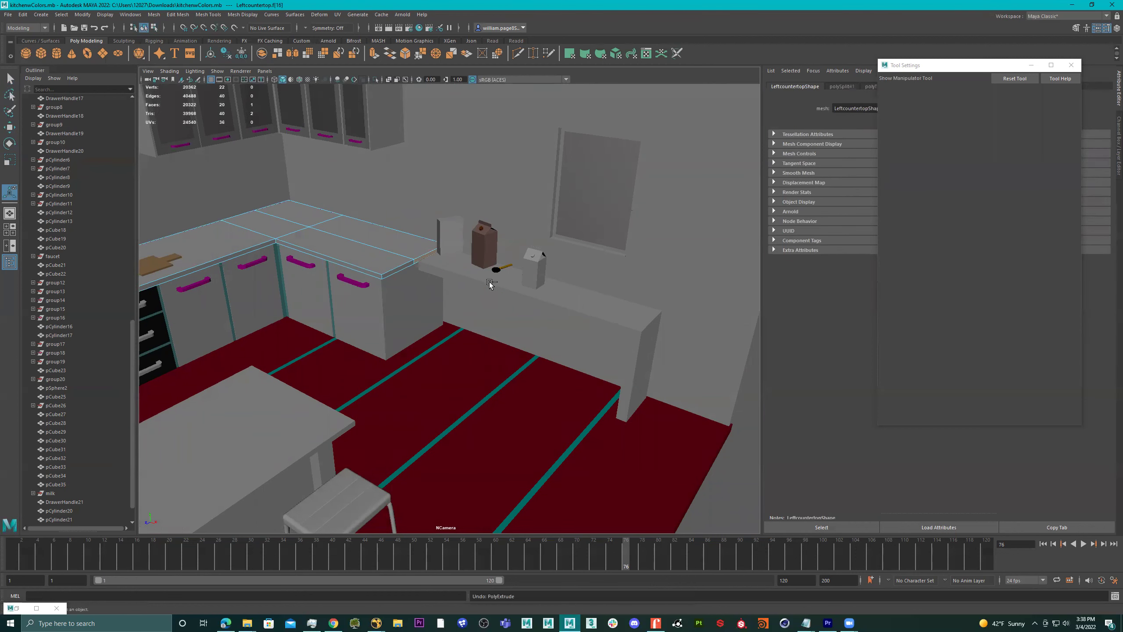
key(q)
click(605, 303)
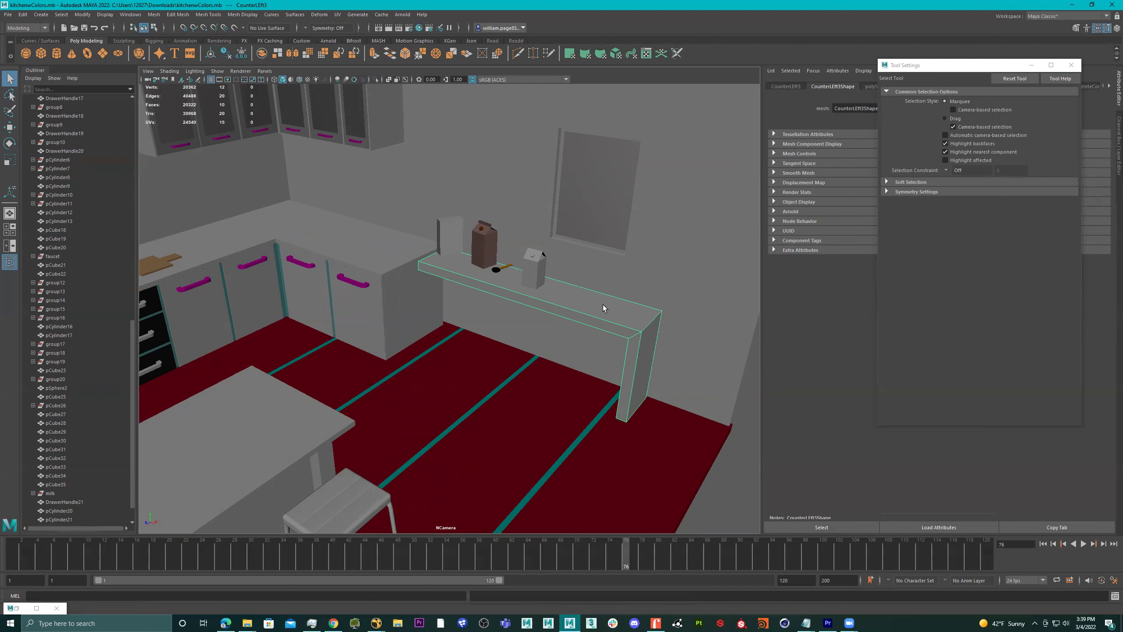
- Extrude the narrow end face of the countertop along the window wall to cover the half counter
click(379, 248)
right_drag(408, 241, 436, 240)
click(420, 261)
key(ctrl+e)
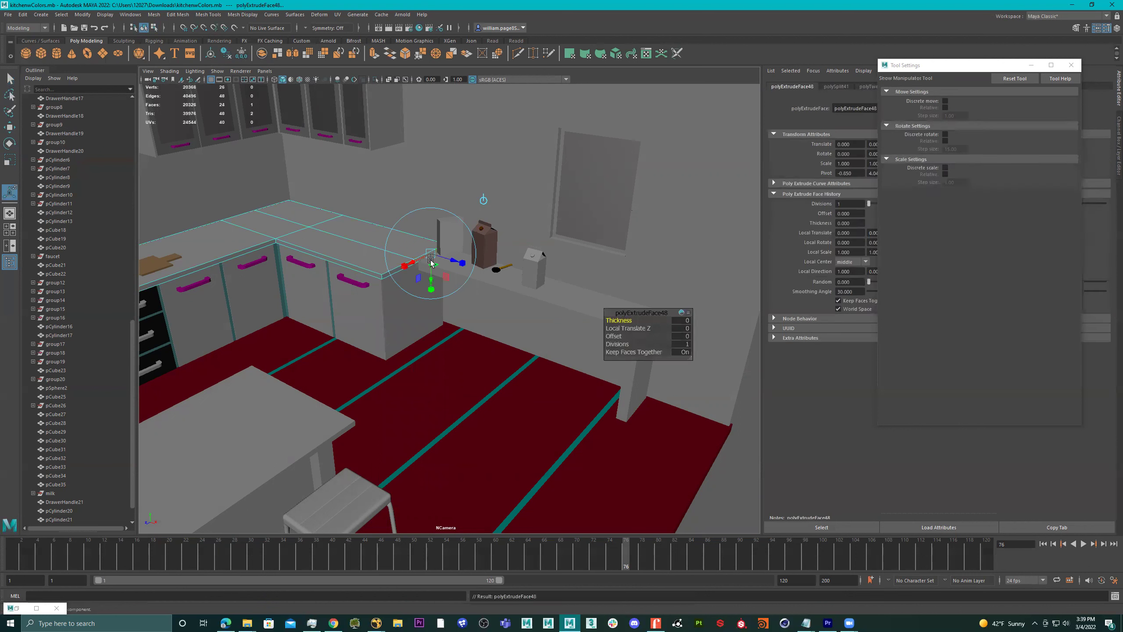
drag(455, 264, 681, 338)
alt+middle_drag(639, 310, 510, 267)
mouse_move(534, 279)
mouse_down()
mouse_move(522, 275)
mouse_move(546, 283)
mouse_up()
right_click(451, 249)
click(494, 236)
- Isolate the joined countertop and apply a bevel to its edges
alt+drag(447, 183, 363, 228)
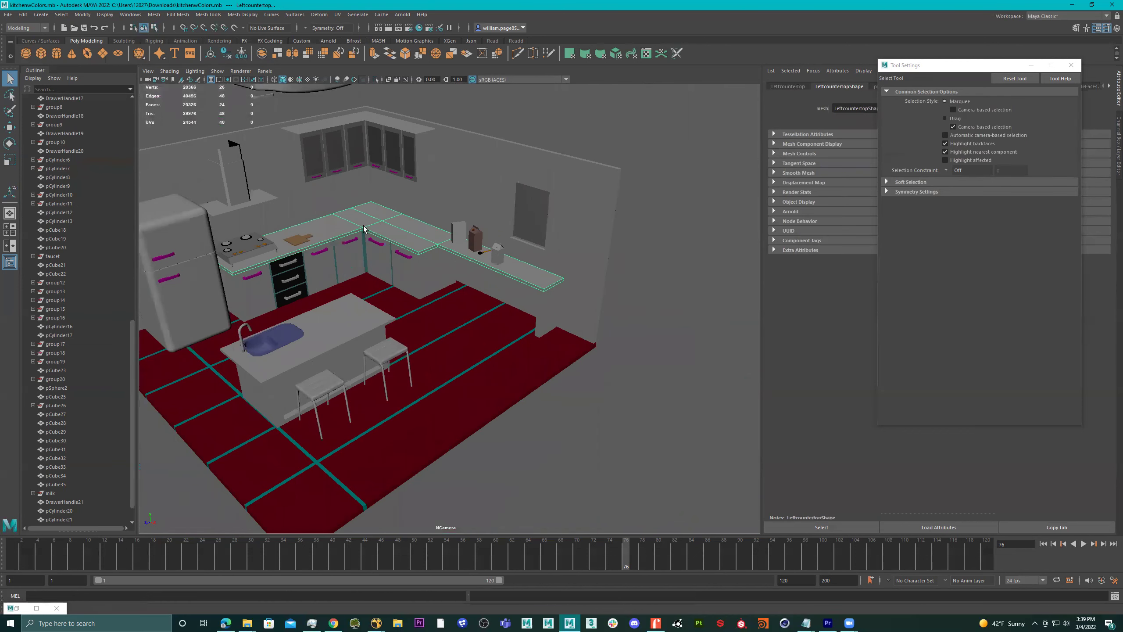
click(377, 80)
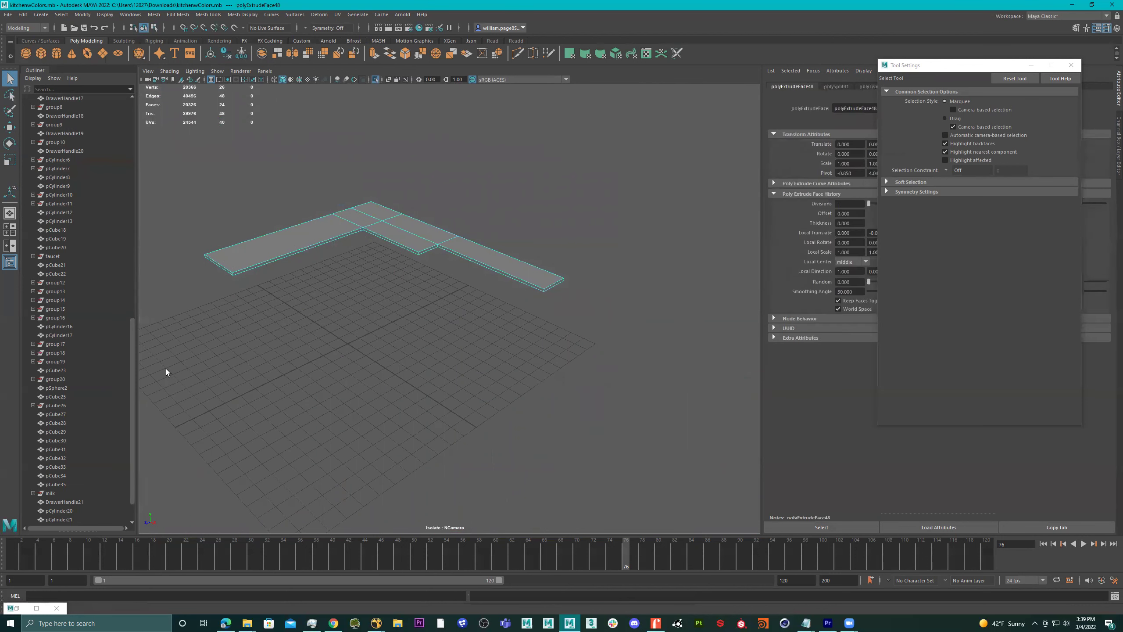
shift+right_drag(305, 249, 627, 290)
alt+drag(627, 290, 367, 333)
alt+right_drag(367, 333, 448, 255)
scroll(432, 274, down, 5)
alt+drag(428, 373, 339, 270)
alt+middle_drag(339, 269, 132, 175)
alt+right_drag(309, 301, 664, 317)
alt+middle_drag(146, 306, 489, 279)
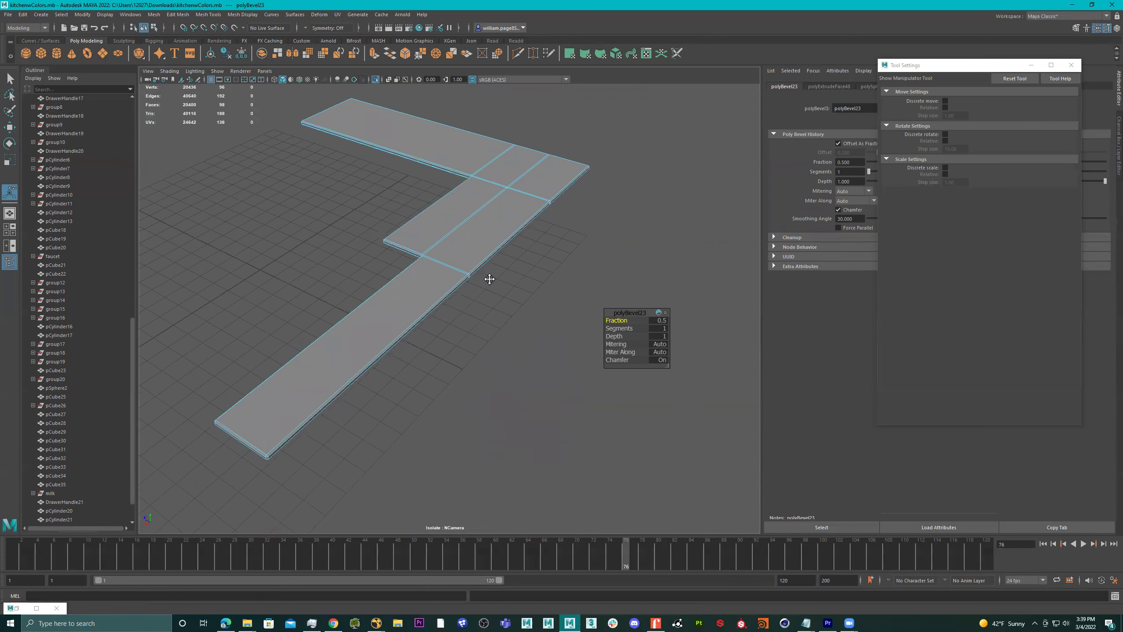
- Increase the countertop bevel's segments to round the edges, and return to object selection
alt+drag(490, 279, 440, 326)
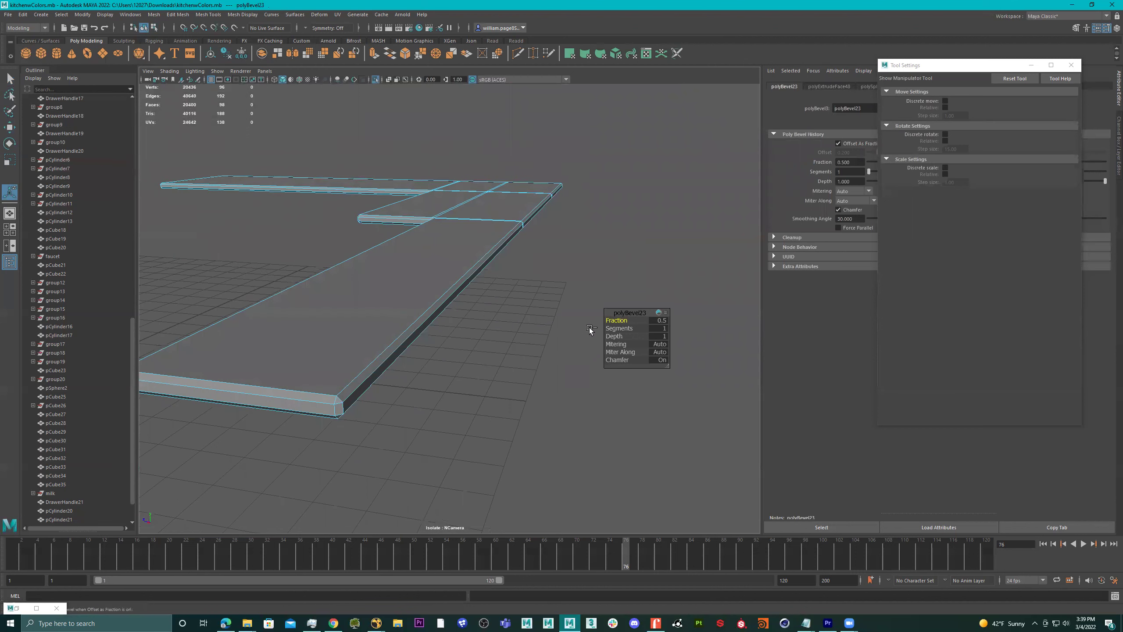
mouse_move(616, 319)
mouse_down()
mouse_move(600, 320)
mouse_move(624, 328)
mouse_up()
right_drag(369, 331, 467, 284)
key(q)
scroll(338, 254, down, 5)
alt+drag(338, 254, 434, 286)
right_drag(431, 287, 614, 186)
key(f)
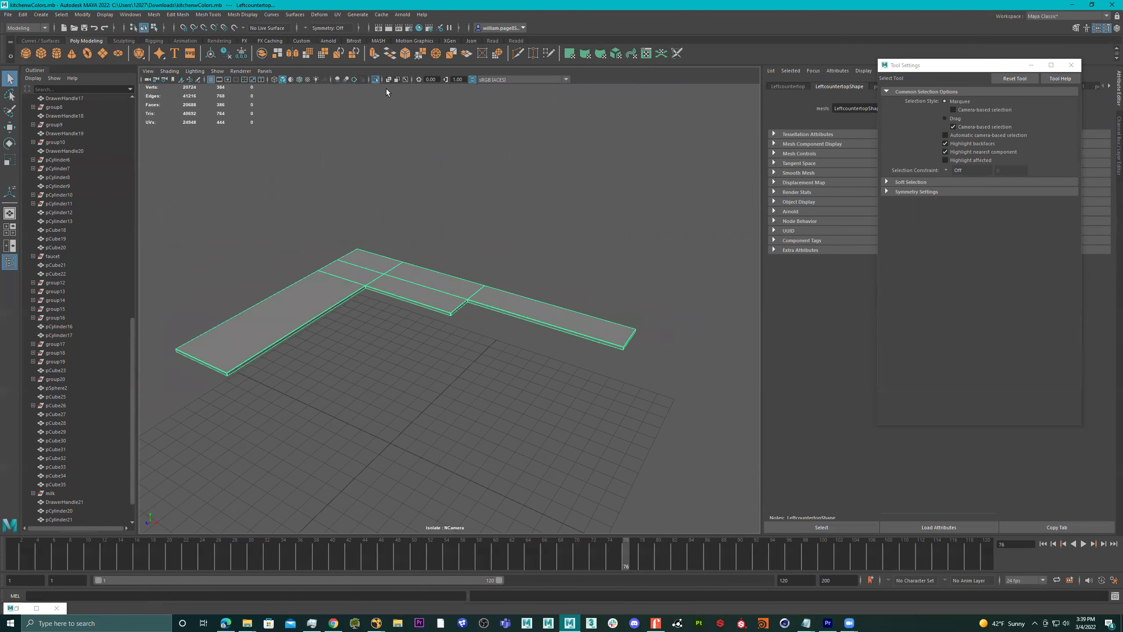
- Show the whole kitchen again and clear the selection
click(377, 80)
alt+drag(452, 201, 451, 281)
right_drag(447, 278, 547, 203)
scroll(414, 236, down, 5)
click(587, 108)
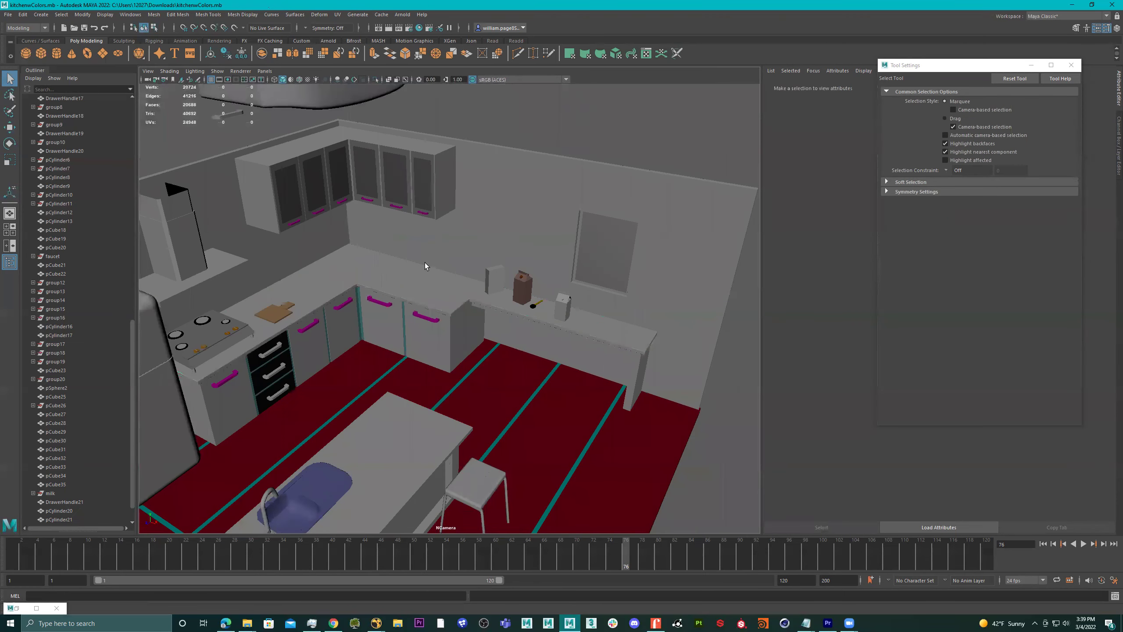
- Examine the rounded countertop edges and the cabinets beneath them up close
alt+drag(354, 279, 419, 290)
alt+right_drag(419, 290, 612, 301)
alt+drag(612, 301, 529, 269)
alt+middle_drag(529, 269, 554, 289)
scroll(569, 276, up, 5)
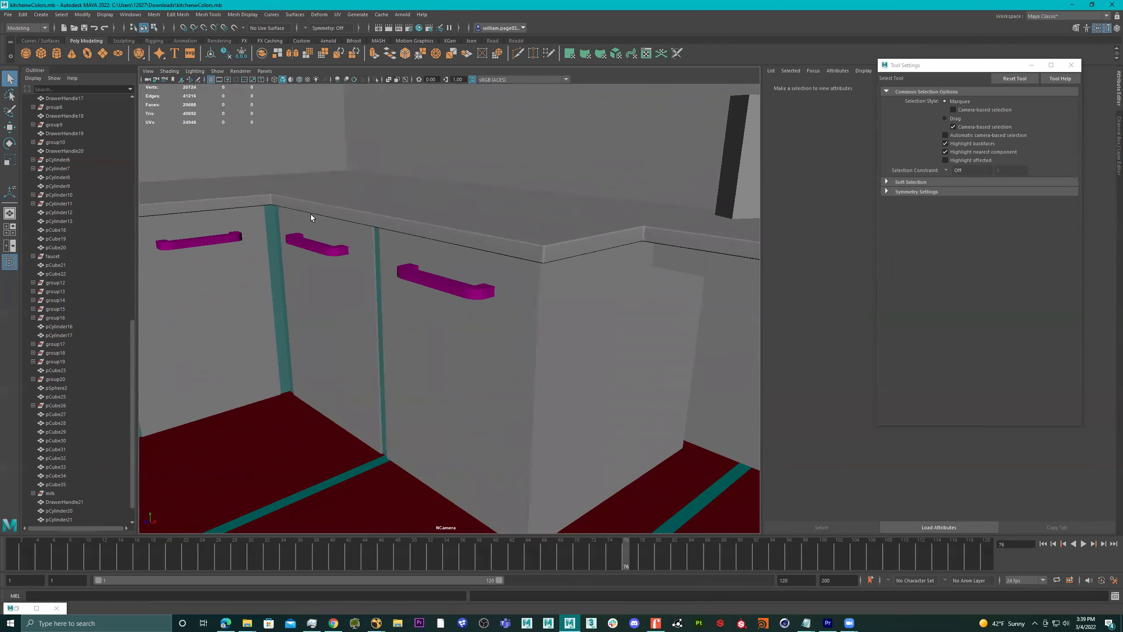
alt+right_drag(630, 325, 457, 306)
alt+middle_drag(457, 306, 539, 288)
alt+drag(539, 288, 365, 318)
click(364, 317)
alt+right_drag(365, 318, 387, 311)
alt+drag(387, 310, 469, 339)
alt+middle_drag(394, 327, 461, 297)
alt+drag(461, 296, 300, 344)
- Try to pull the base cabinet beside the fridge out from under the countertop
key(w)
key(ctrl+z)
mouse_move(345, 312)
alt+mouse_down()
mouse_move(314, 308)
mouse_move(341, 307)
mouse_move(336, 324)
alt+mouse_up()
drag(275, 343, 444, 400)
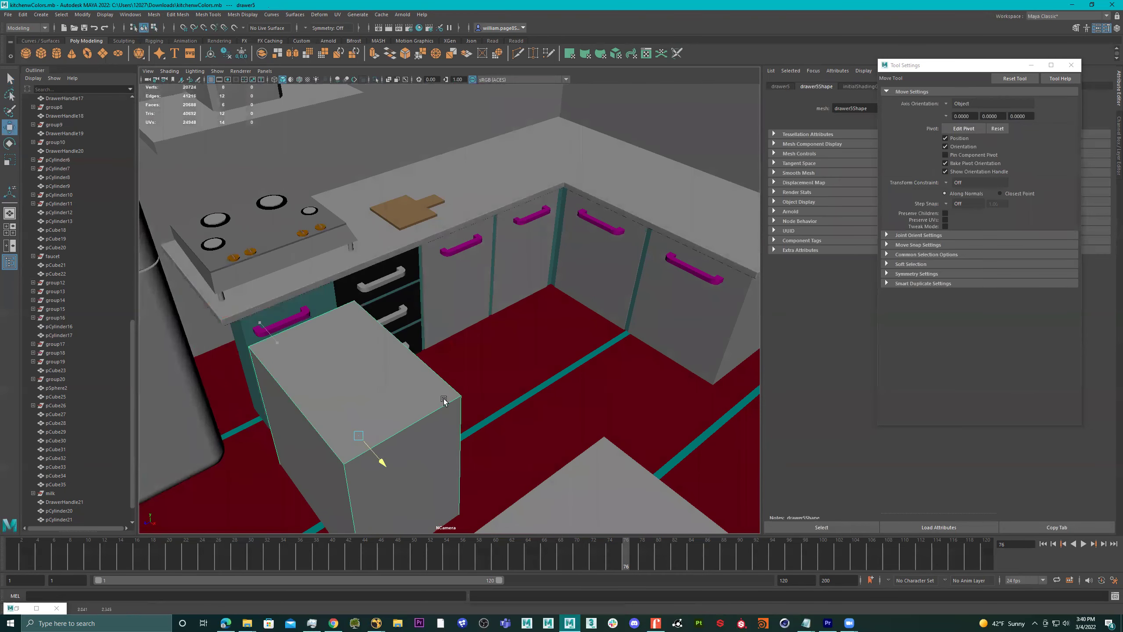
key(ctrl+z)
- Isolate the countertop together with the plain base cabinets below it
alt+drag(491, 357, 495, 229)
click(447, 263)
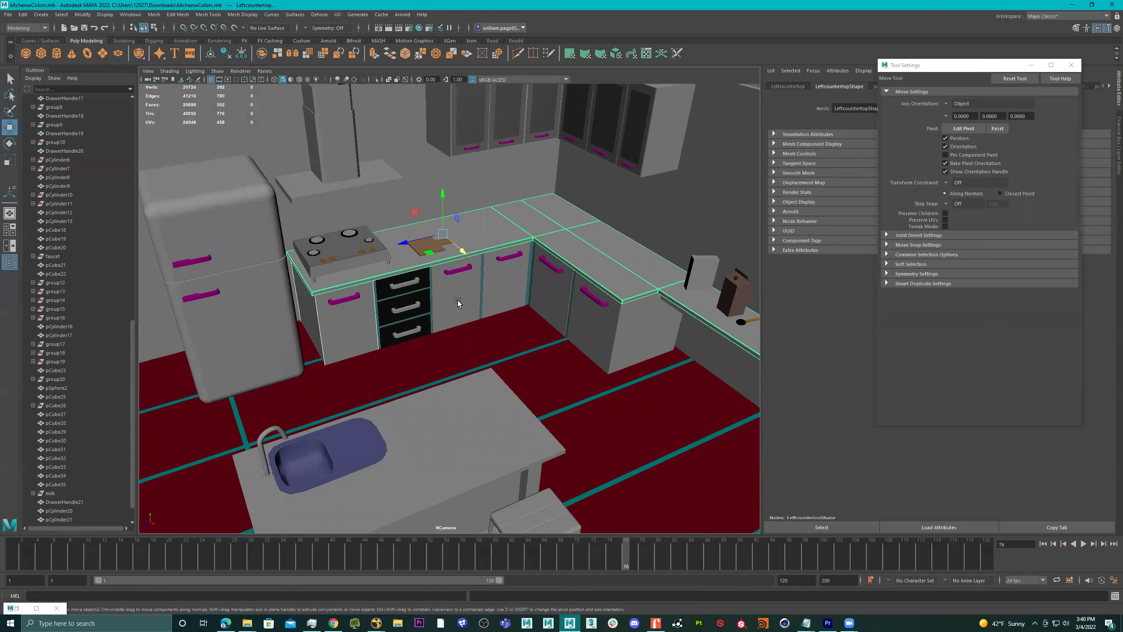
click(503, 289)
click(508, 290)
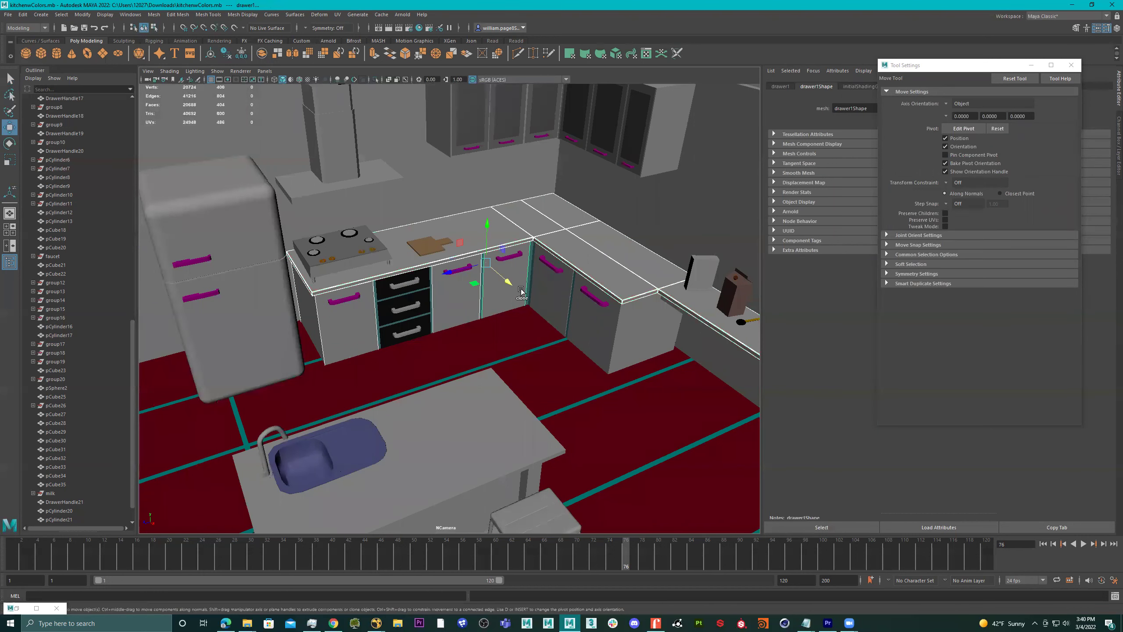
shift+click(598, 323)
shift+click(546, 304)
scroll(560, 328, down, 3)
alt+drag(560, 327, 576, 320)
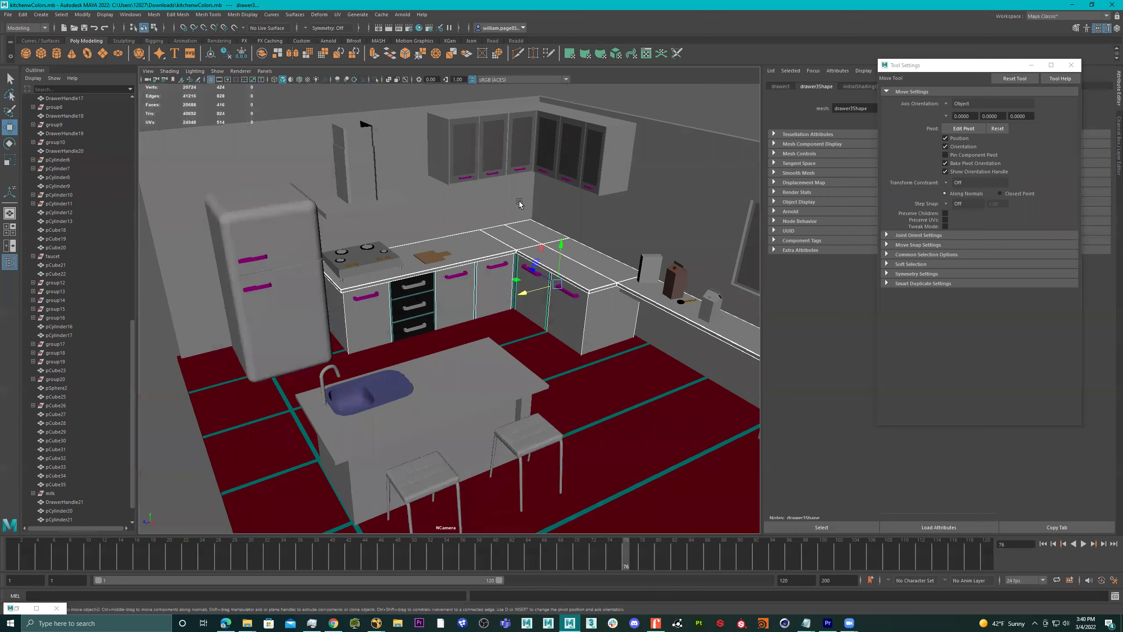
click(375, 80)
- Delete the two stove-side base cabinets nearest the inside corner
alt+drag(460, 244, 498, 228)
click(413, 217)
scroll(513, 232, up, 5)
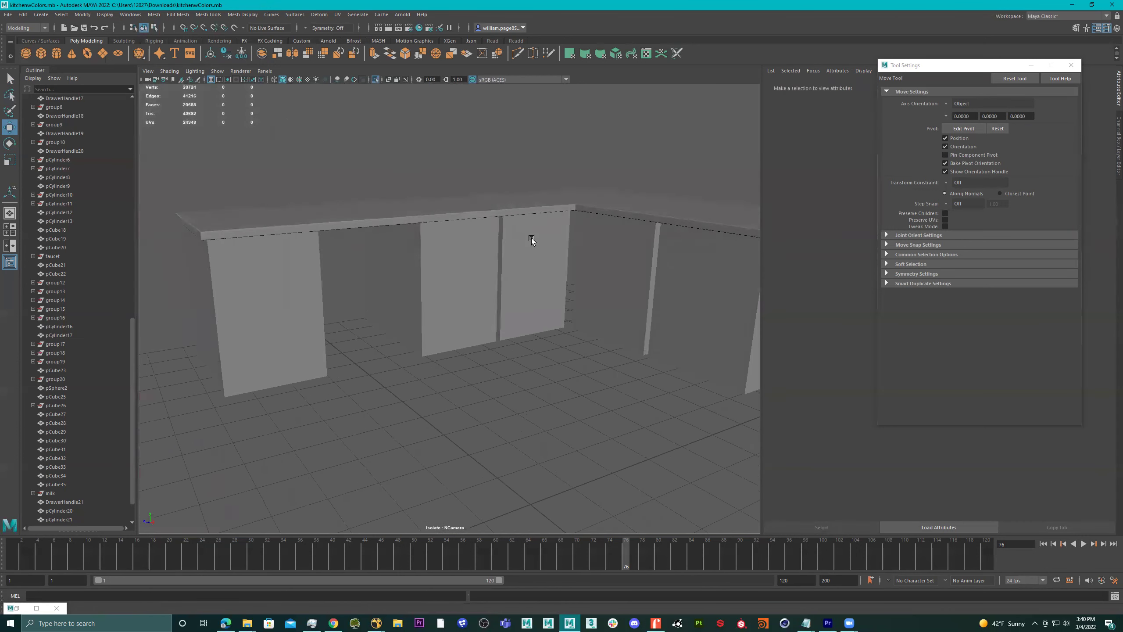
click(249, 292)
alt+drag(288, 290, 403, 287)
click(487, 274)
shift+click(542, 264)
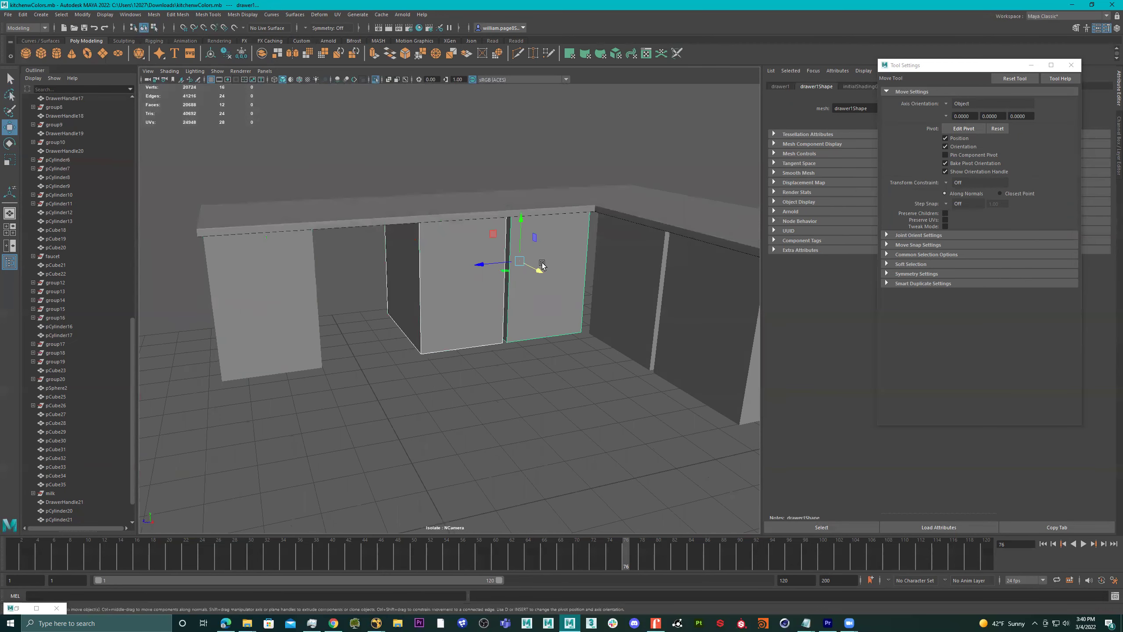
key(Delete)
- Try to stretch the remaining stove-side cabinet's inner side face along the countertop to the corner
alt+drag(294, 283, 304, 287)
right_drag(303, 287, 328, 272)
click(338, 270)
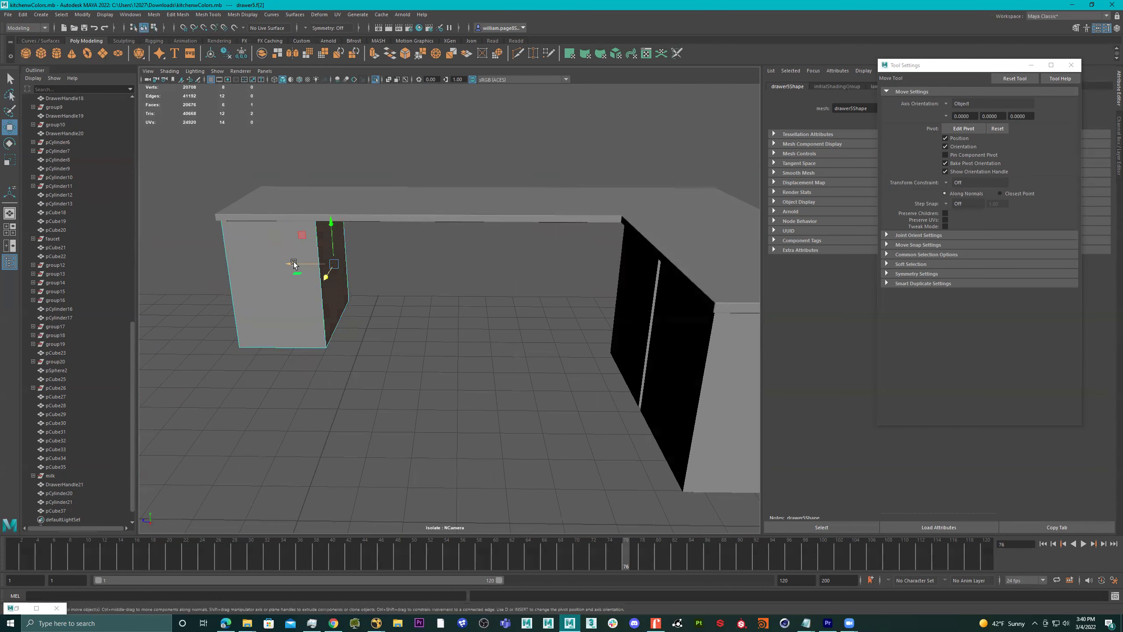
drag(294, 264, 611, 286)
alt+drag(461, 278, 249, 290)
right_drag(300, 292, 526, 108)
alt+drag(526, 107, 397, 191)
key(ctrl+z)
key(ctrl+z)
right_drag(330, 309, 347, 297)
right_drag(334, 345, 490, 146)
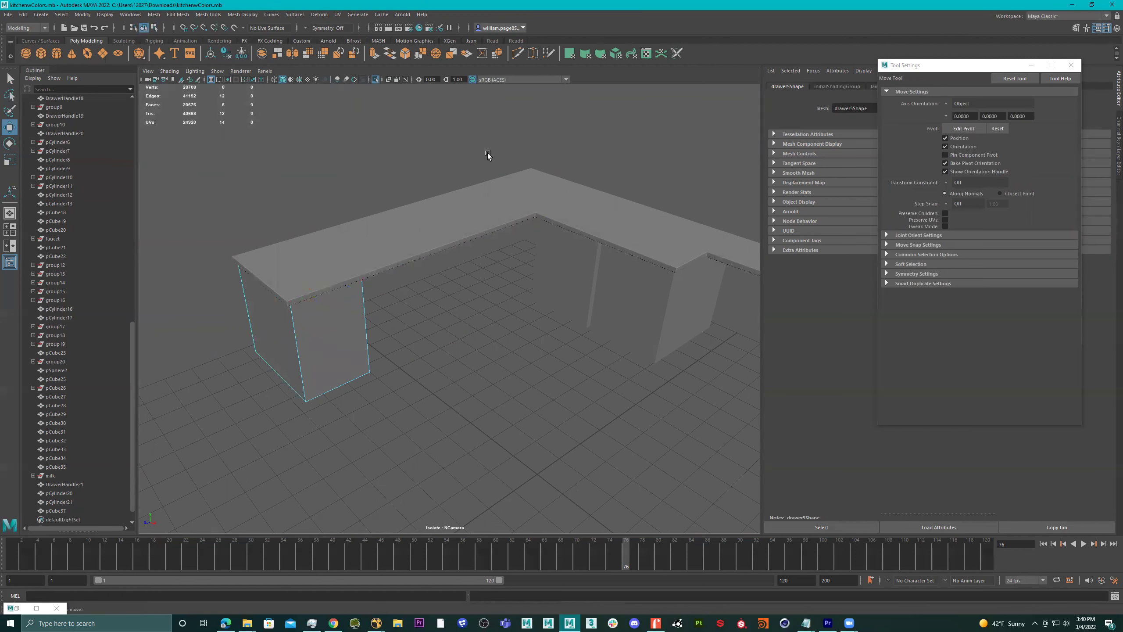
- Duplicate the remaining stove-side base cabinet and move the copy out onto the open floor
click(327, 351)
right_drag(327, 350, 448, 301)
click(446, 300)
click(355, 333)
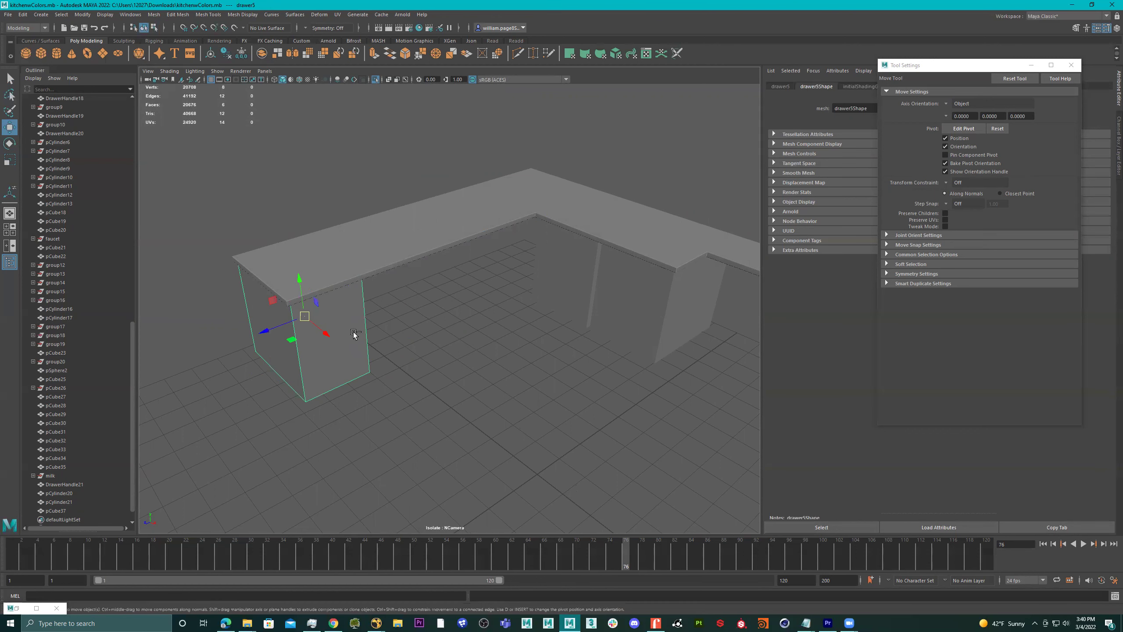
key(ctrl+d)
drag(300, 288, 336, 406)
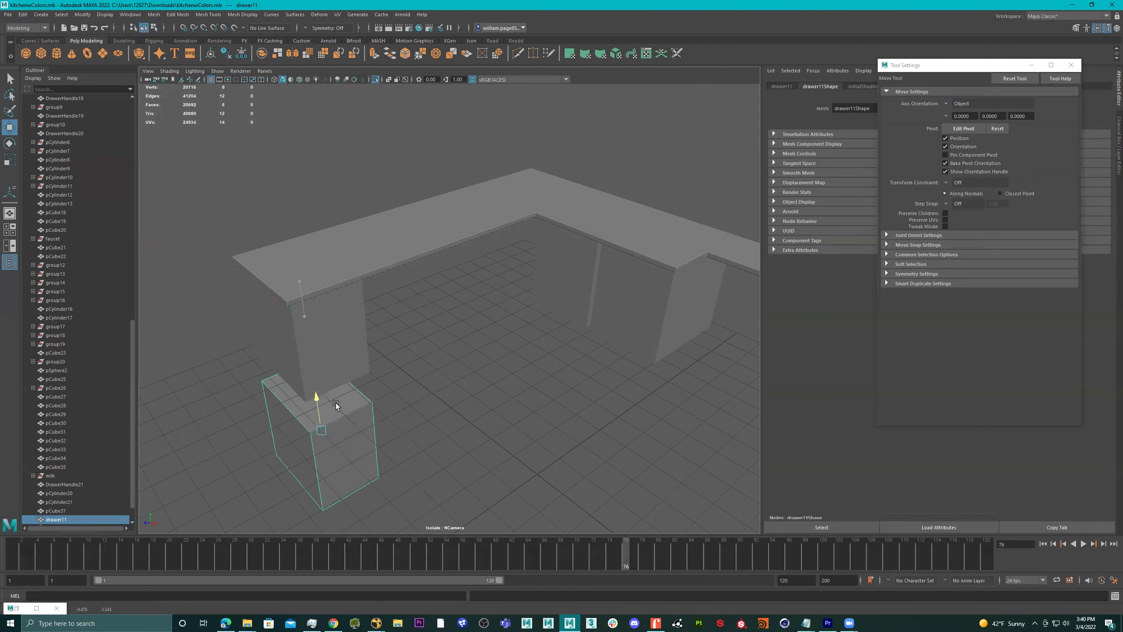
key(ctrl+z)
drag(326, 336, 627, 503)
- Stretch the original cabinet's inner side face beneath the countertop to the inside corner
click(346, 336)
alt+drag(347, 330, 319, 326)
right_drag(354, 282, 355, 306)
click(363, 277)
drag(387, 275, 588, 281)
alt+drag(473, 283, 406, 288)
- Bevel the edges of the stretched base cabinet, narrowing the bevel from its default width
right_drag(355, 289, 379, 191)
scroll(521, 349, down, 2)
drag(521, 349, 537, 362)
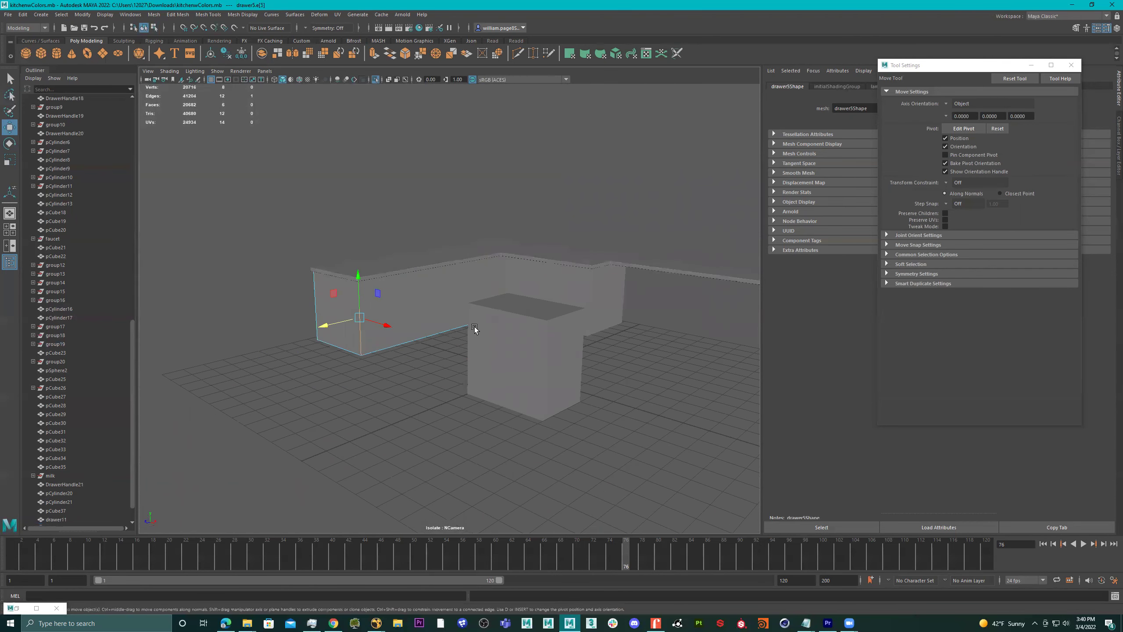
scroll(507, 269, up, 5)
shift+right_drag(406, 326, 452, 326)
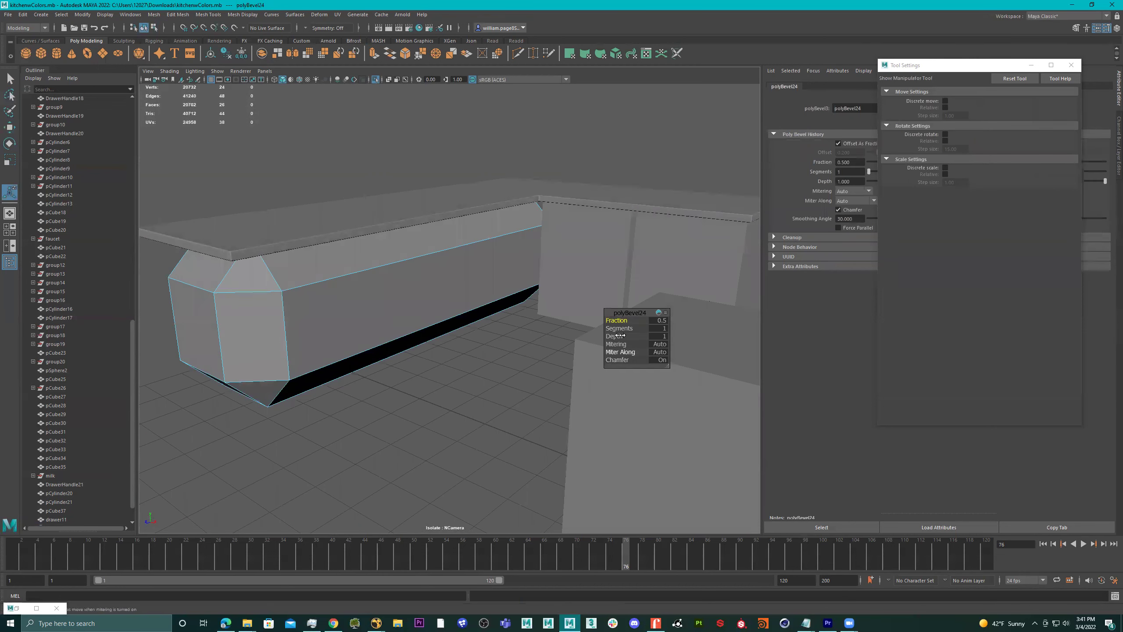
mouse_move(615, 316)
mouse_down()
mouse_move(595, 320)
mouse_move(626, 329)
mouse_up()
scroll(379, 296, down, 2)
right_drag(379, 291, 412, 248)
alt+drag(413, 248, 418, 283)
scroll(419, 283, down, 2)
- Flatten the cabinet copy on the floor into a thin door panel by moving one side's vertices toward the opposite side
click(572, 476)
alt+drag(572, 477, 628, 473)
alt+middle_drag(628, 474, 604, 352)
right_click(640, 317)
right_drag(625, 350, 597, 317)
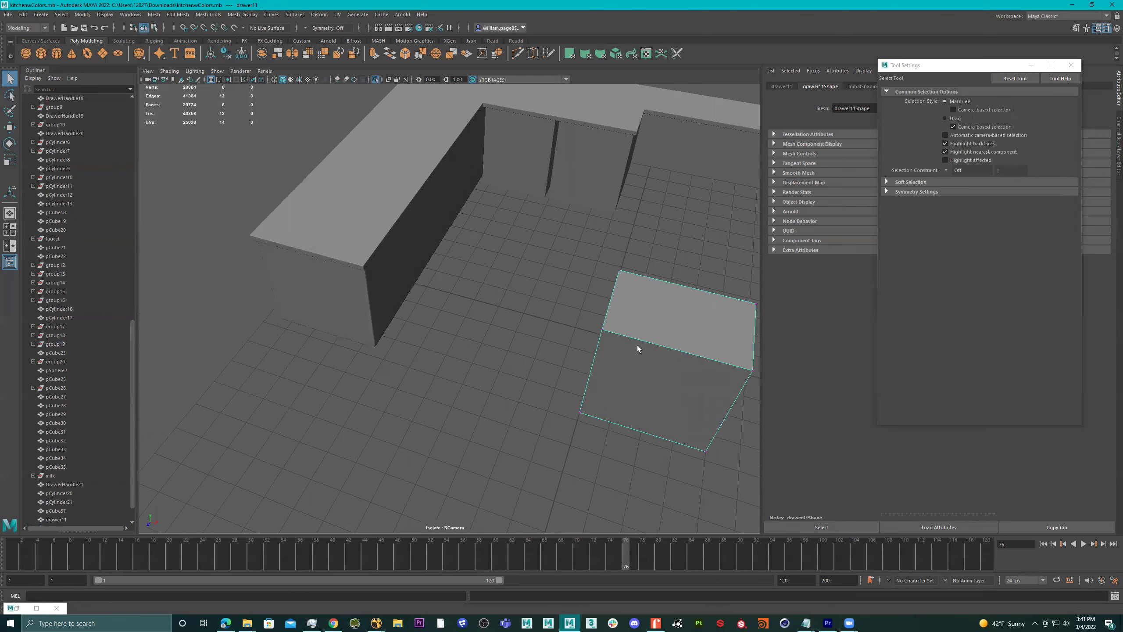
alt+middle_drag(626, 342, 548, 332)
drag(483, 236, 587, 458)
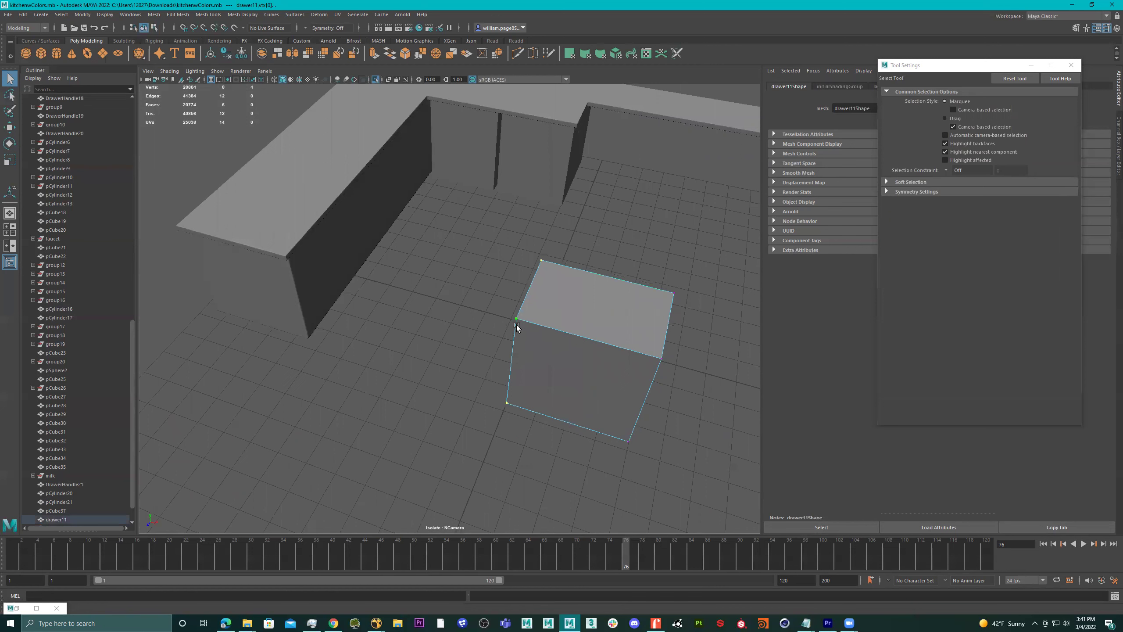
key(w)
drag(563, 345, 601, 362)
right_drag(601, 362, 623, 262)
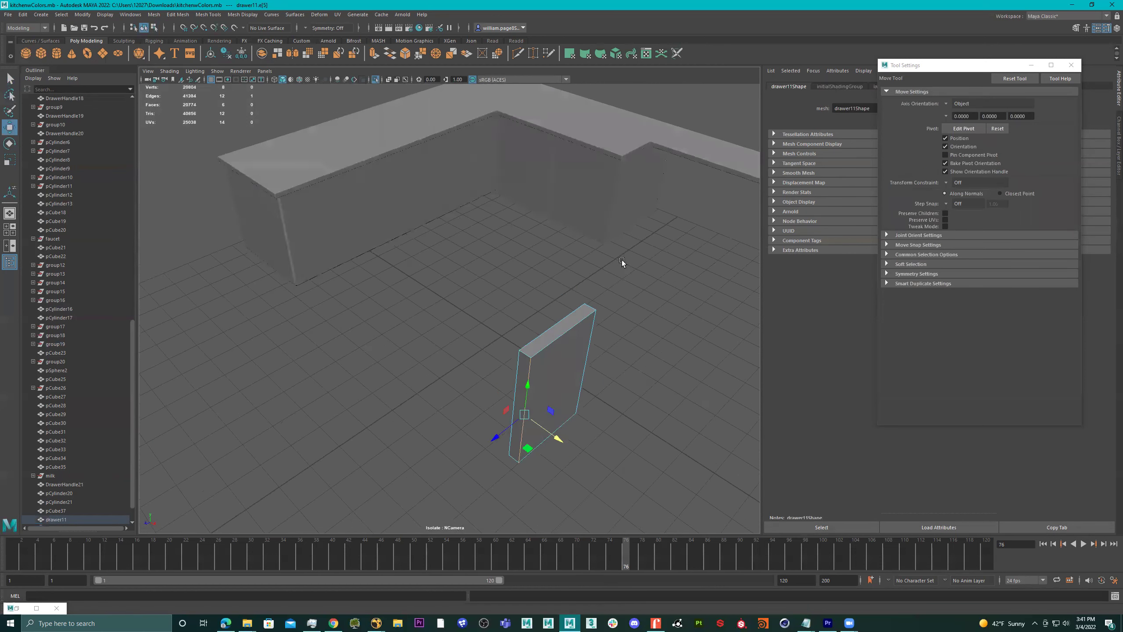
- Bevel all edges of the thin door panel with a fraction of 0.2 and 2 segments
alt+drag(623, 261, 514, 303)
drag(651, 216, 369, 496)
shift+right_drag(500, 335, 540, 337)
drag(614, 321, 621, 329)
right_drag(529, 320, 529, 292)
- Place the door panel against the outer end of the stretched cabinet's front, under the countertop
alt+drag(529, 292, 389, 290)
key(w)
key(f)
shift+right_drag(368, 215, 439, 295)
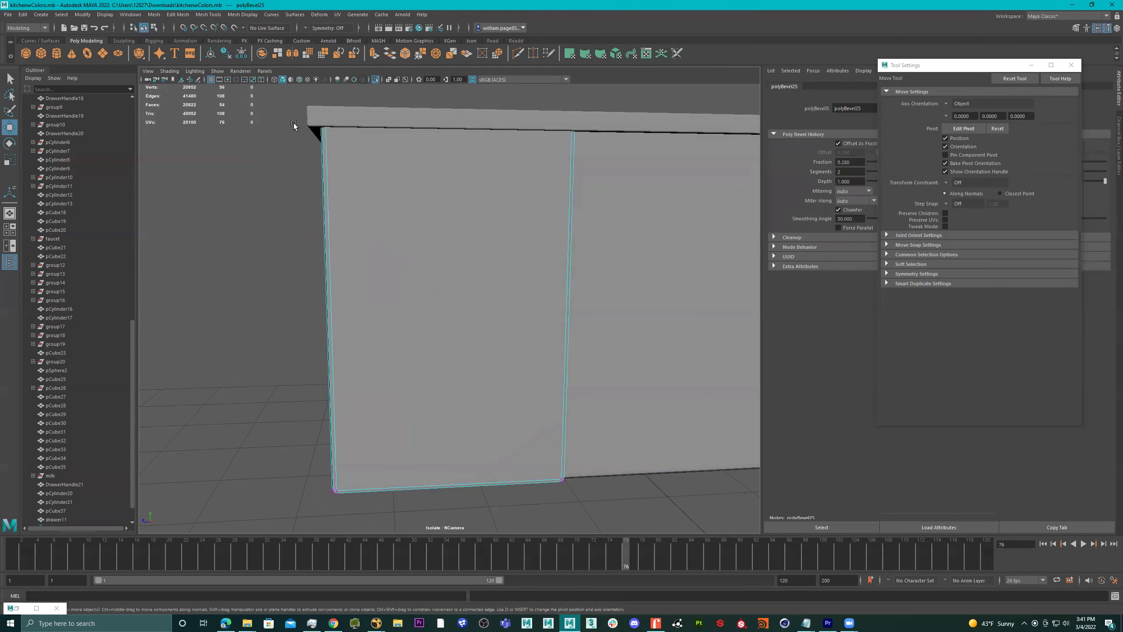
- Adjust the door panel's outer side and bottom vertices to fit the cabinet front
key(4)
drag(273, 98, 393, 533)
key(5)
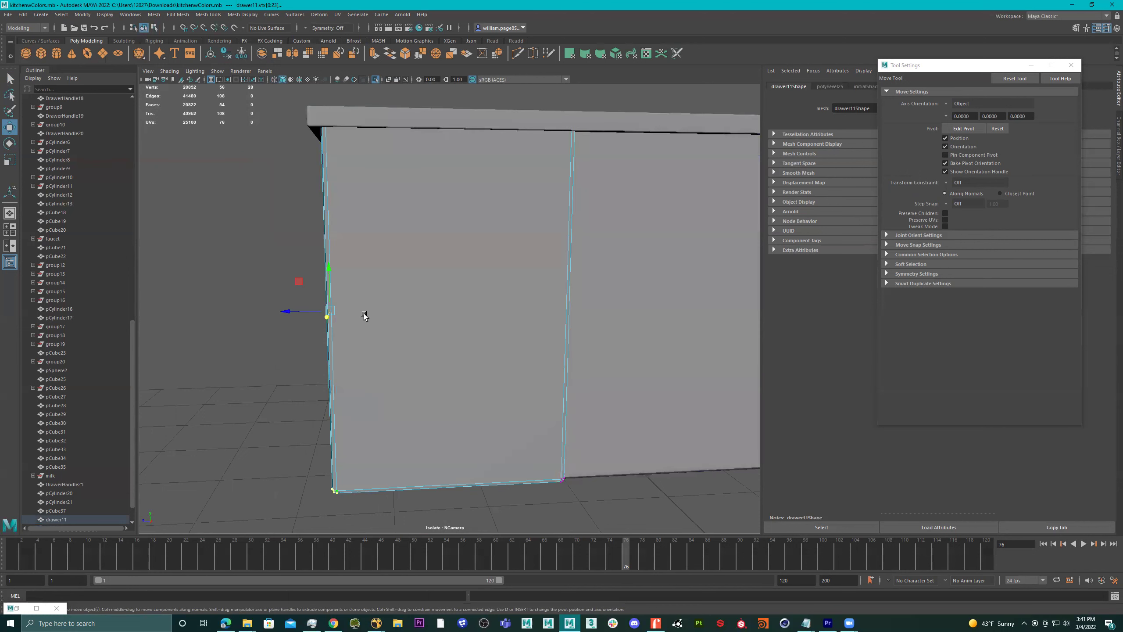
drag(286, 312, 283, 529)
click(453, 435)
alt+drag(454, 431, 371, 243)
right_drag(371, 243, 283, 241)
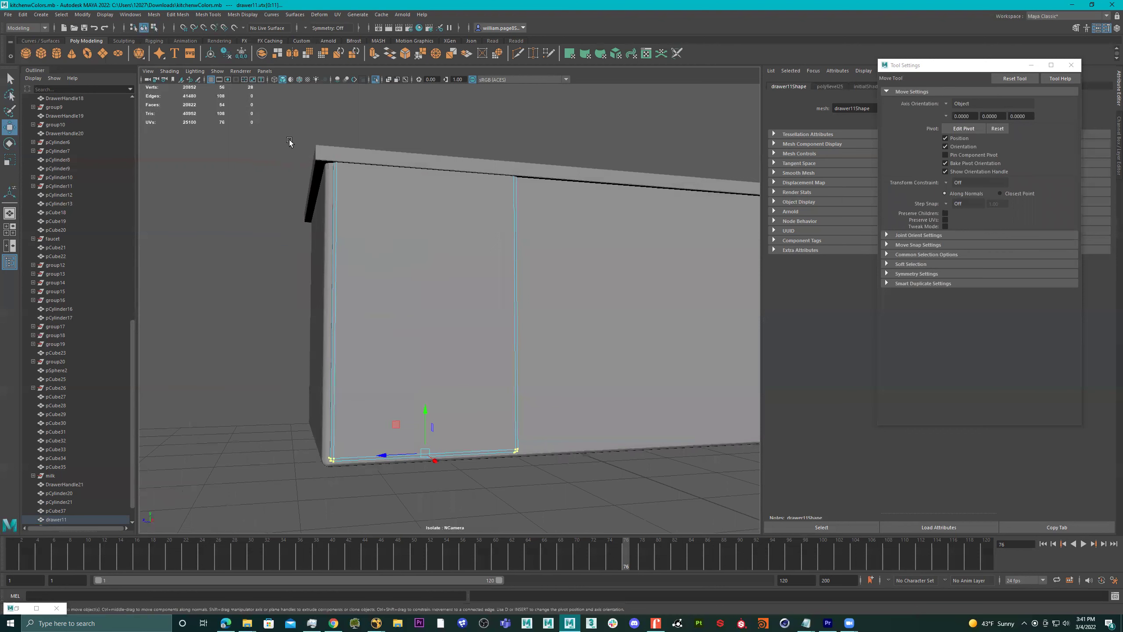
- Adjust the door panel's top vertices to fit just under the countertop
key(4)
drag(286, 129, 617, 246)
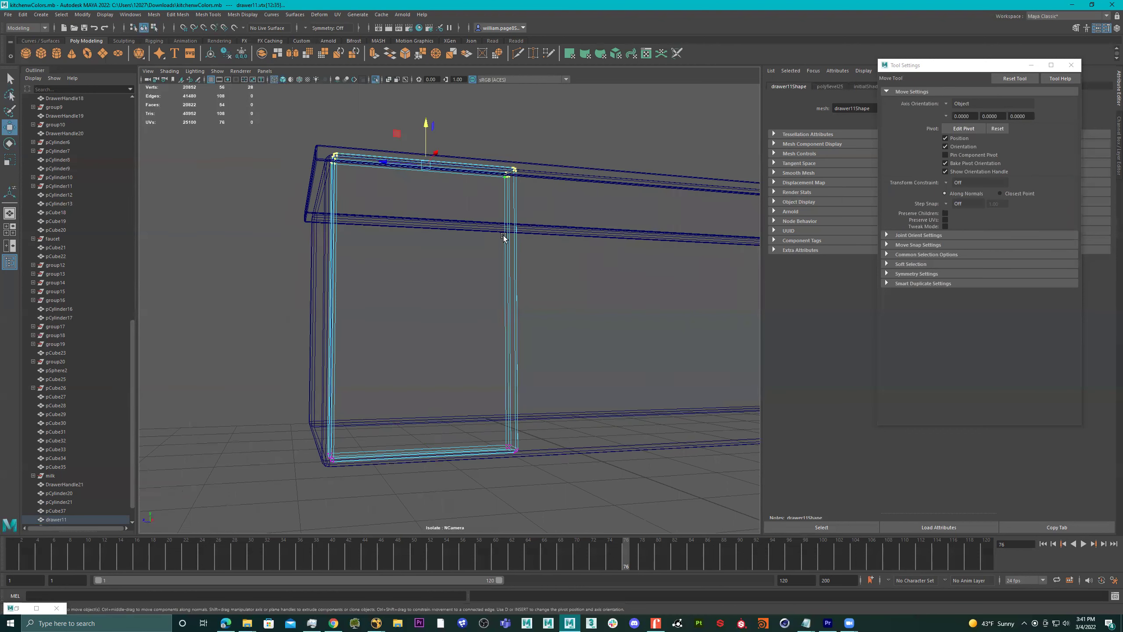
key(5)
drag(423, 129, 451, 238)
right_click(445, 230)
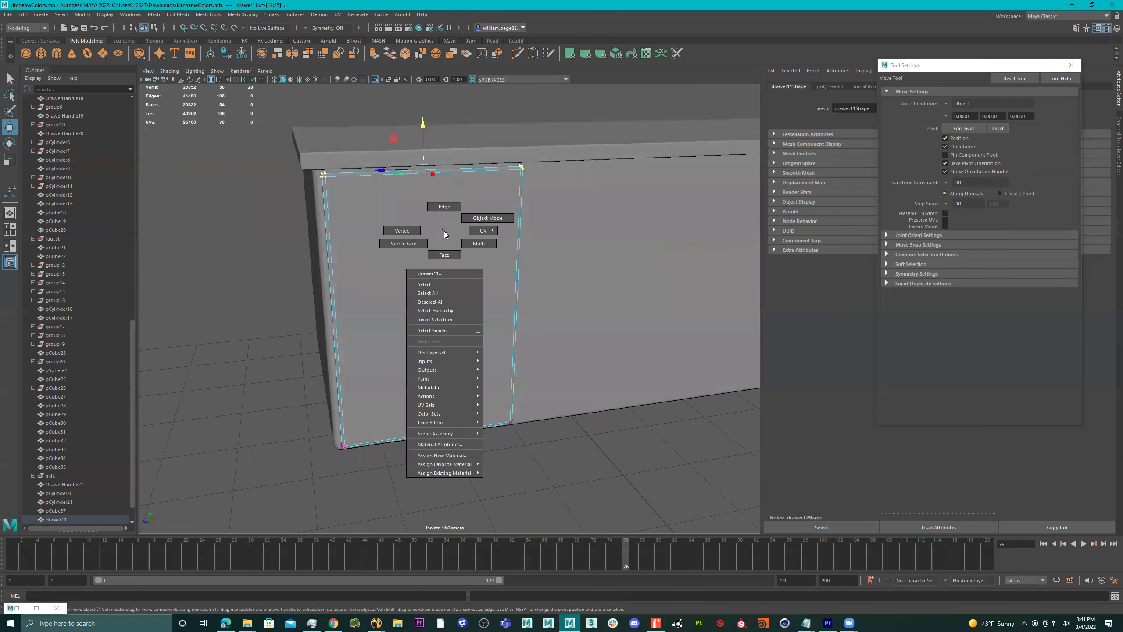
click(488, 217)
- Duplicate the door panel and place the copy beside the first one along the cabinet front
alt+drag(614, 194, 476, 243)
click(613, 416)
alt+drag(613, 416, 419, 277)
click(474, 358)
right_click(419, 278)
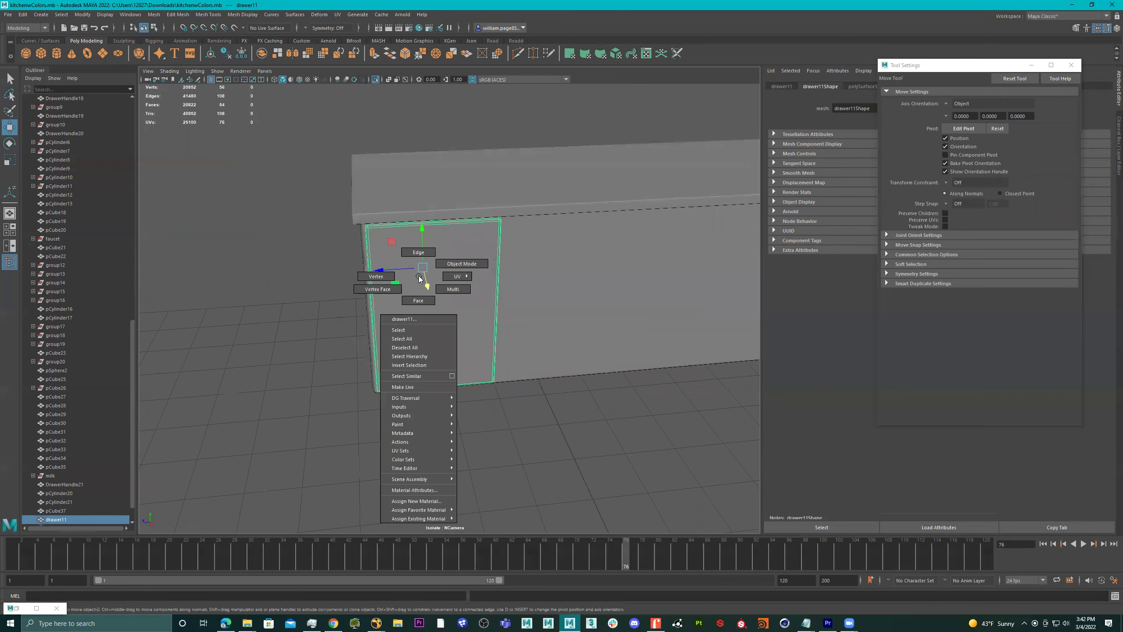
alt+drag(593, 421, 572, 406)
click(572, 406)
alt+drag(588, 354, 416, 353)
click(404, 341)
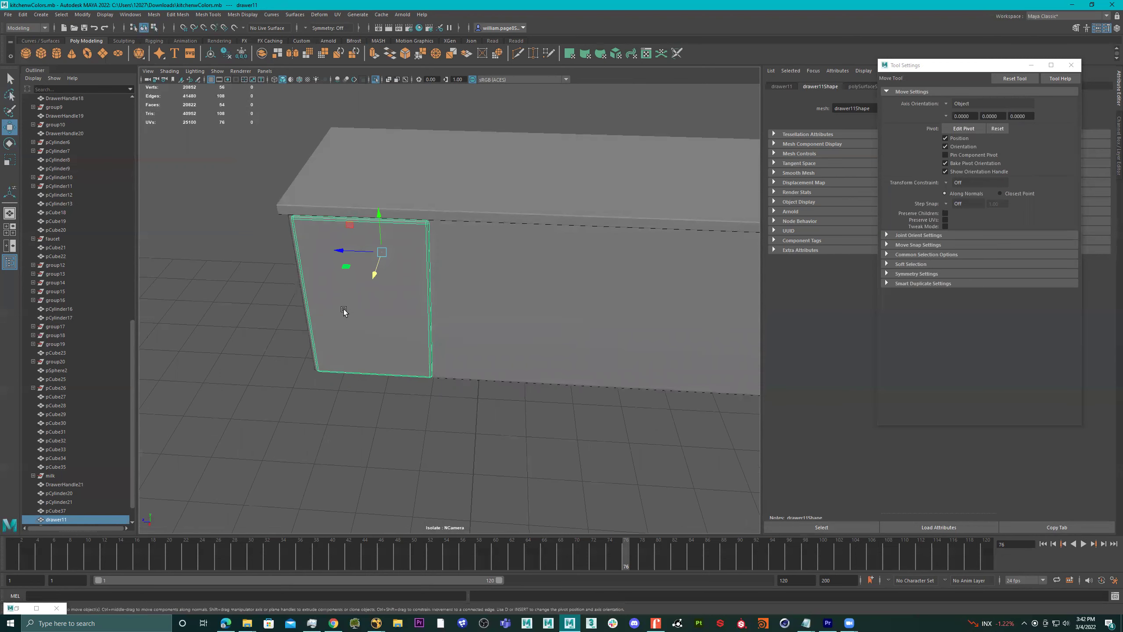
mouse_move(347, 252)
shift+mouse_down()
mouse_move(509, 288)
mouse_move(467, 280)
mouse_move(579, 283)
shift+mouse_up()
click(583, 286)
- Open Hypershade and examine the preview colours of the scene's materials
click(435, 53)
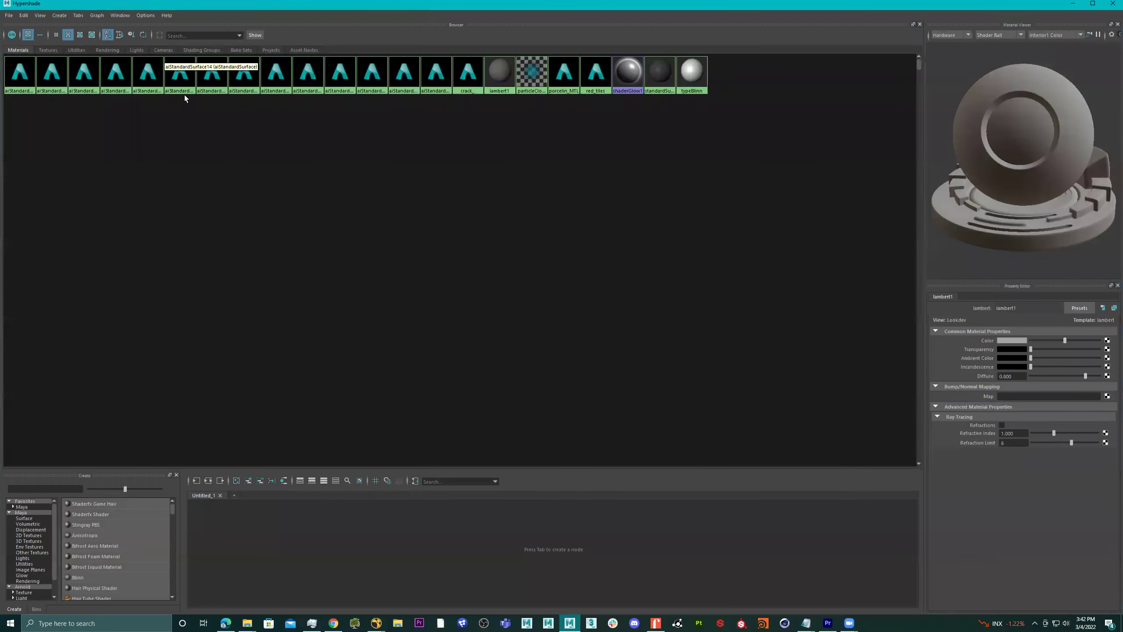
click(64, 76)
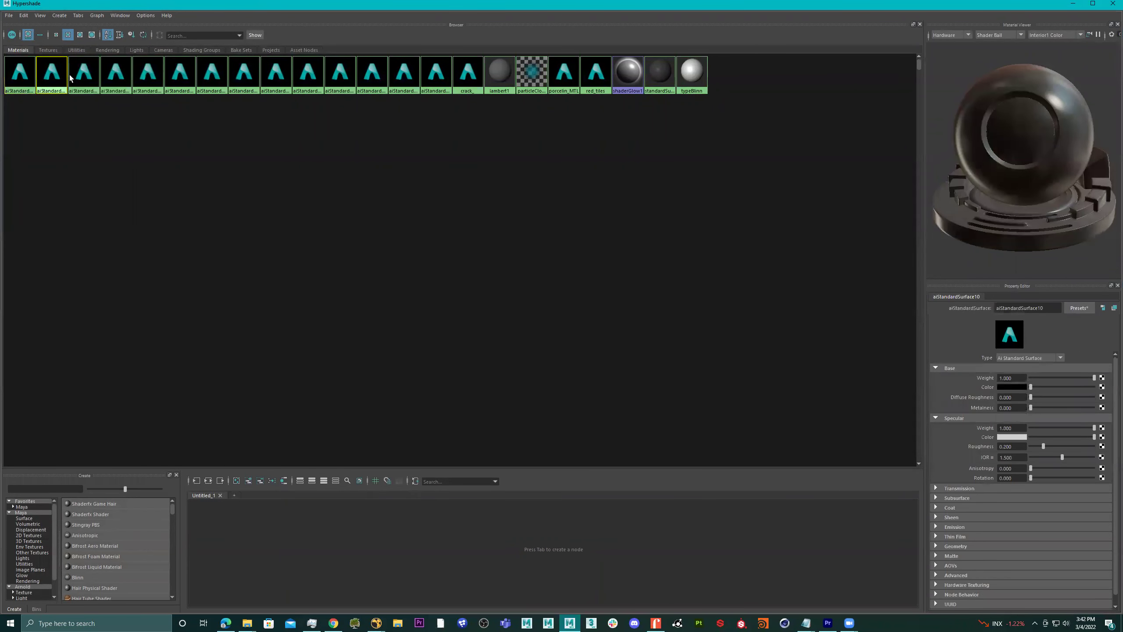
click(113, 76)
click(179, 76)
click(212, 76)
click(255, 79)
click(276, 81)
click(314, 81)
click(342, 81)
click(370, 81)
click(404, 81)
click(438, 81)
click(471, 81)
click(532, 81)
click(564, 81)
click(597, 81)
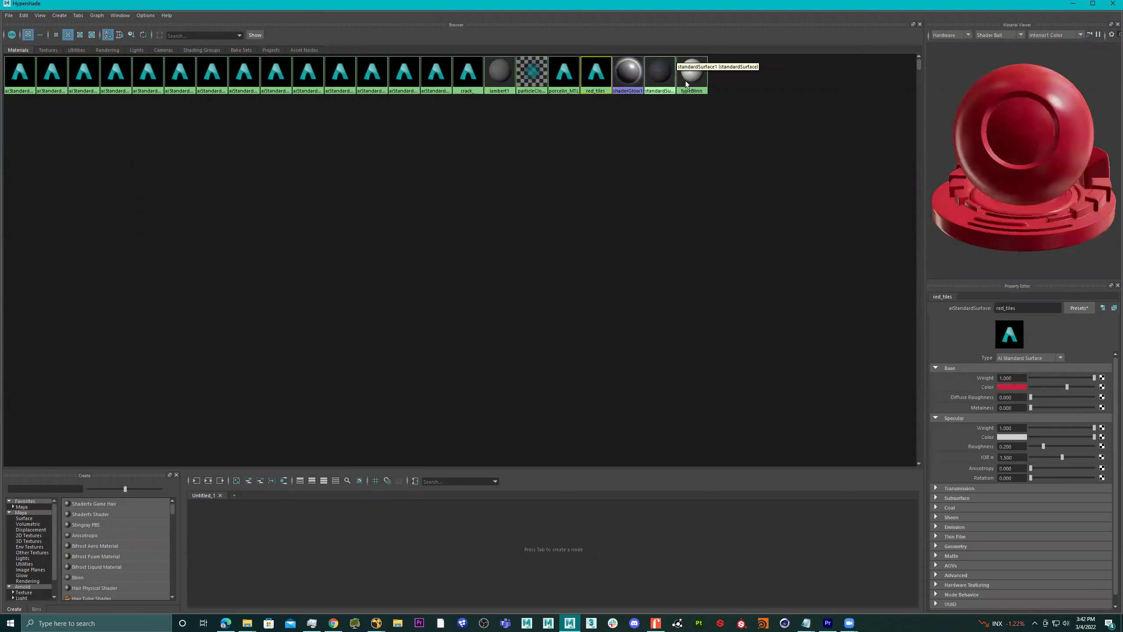
- Compare the aiStandardSurface materials again to find the cabinet colour
click(404, 77)
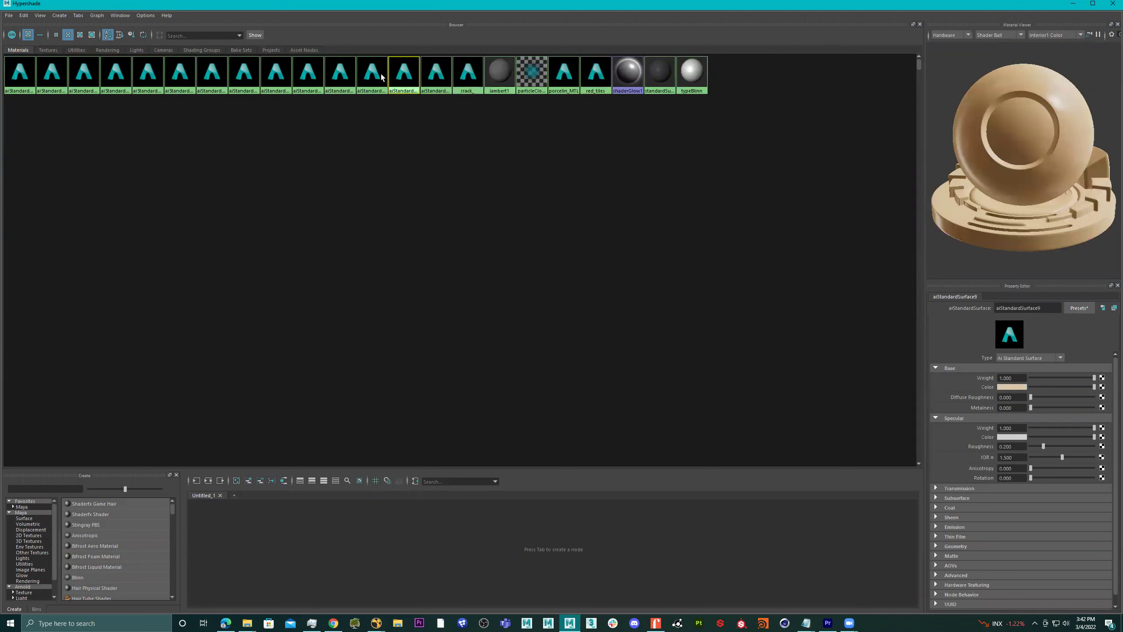
click(370, 75)
click(332, 72)
click(311, 74)
click(275, 76)
click(243, 76)
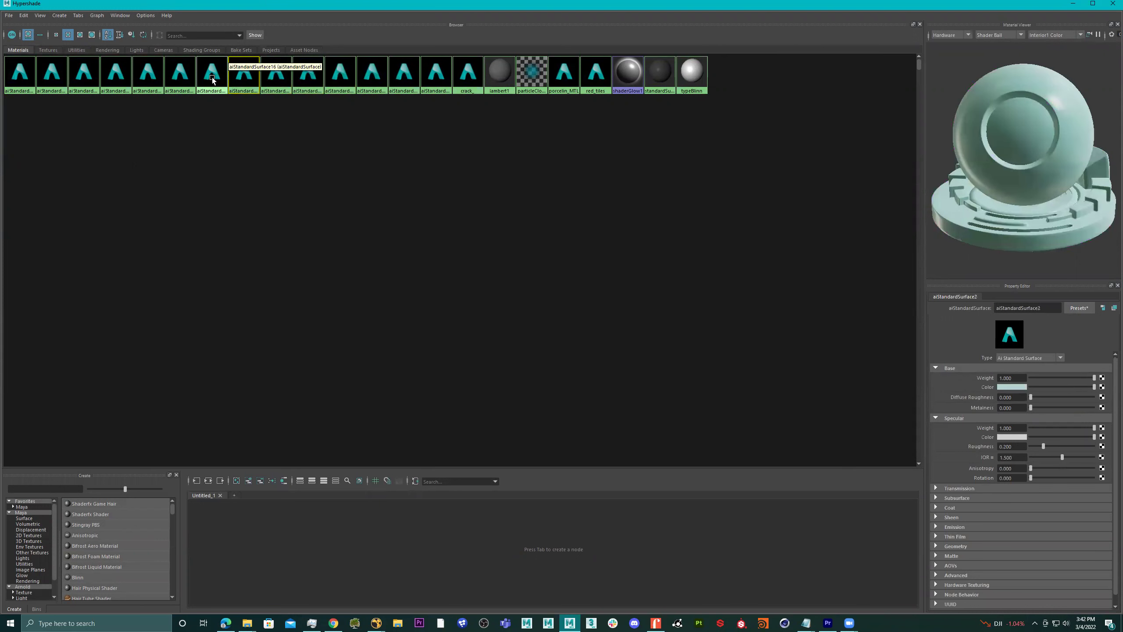
click(212, 78)
click(184, 77)
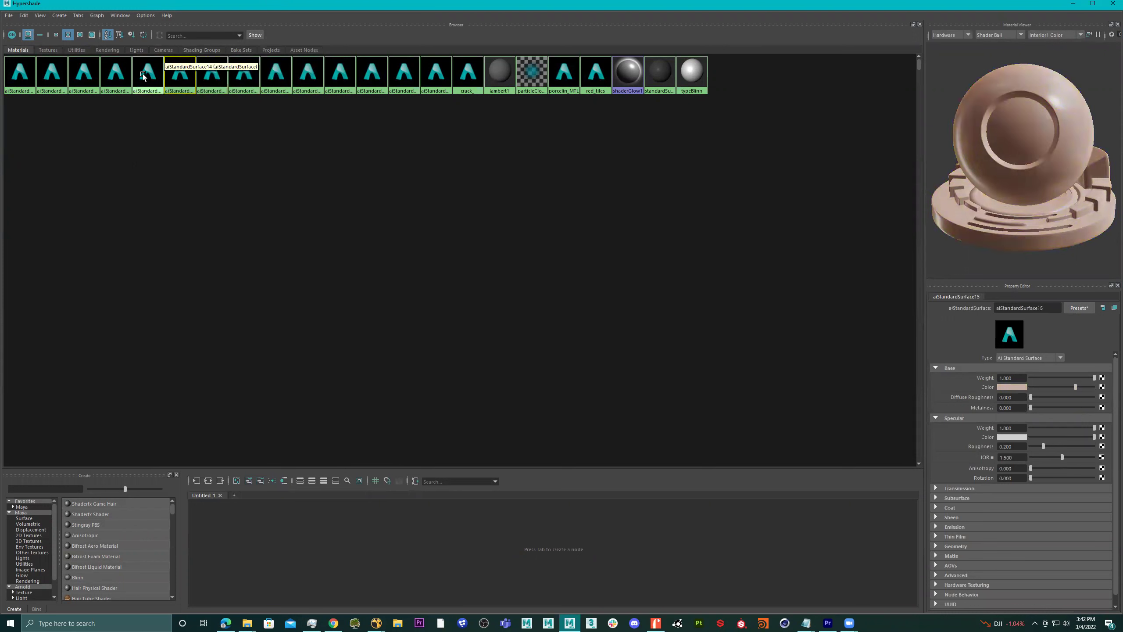
click(143, 76)
click(114, 75)
click(89, 76)
click(52, 75)
click(25, 80)
click(198, 78)
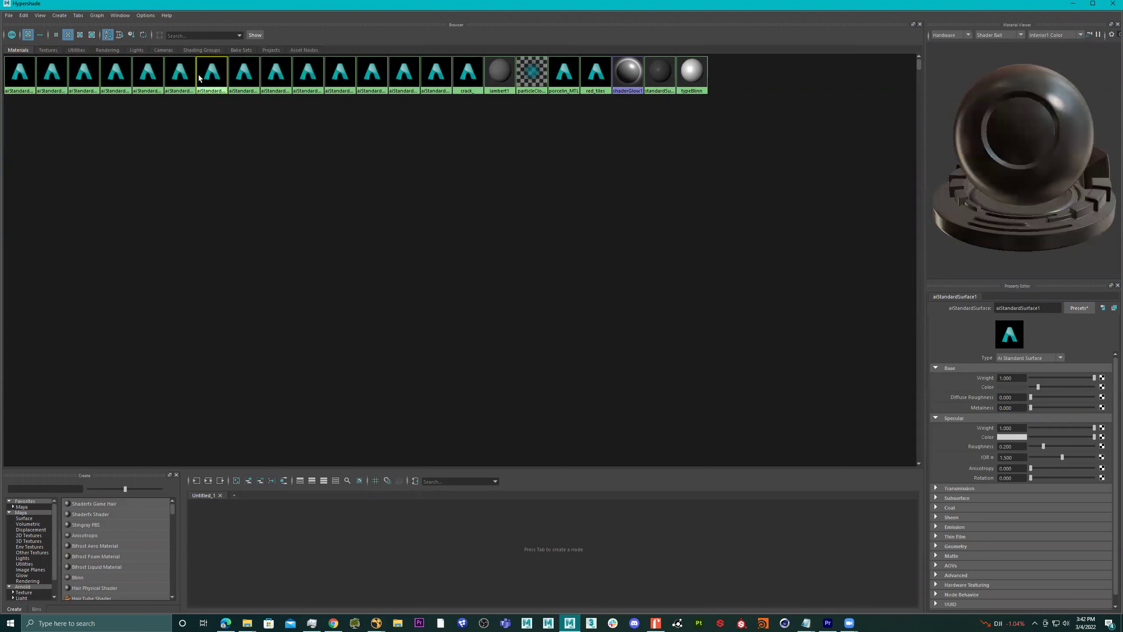
click(244, 78)
click(300, 79)
click(265, 80)
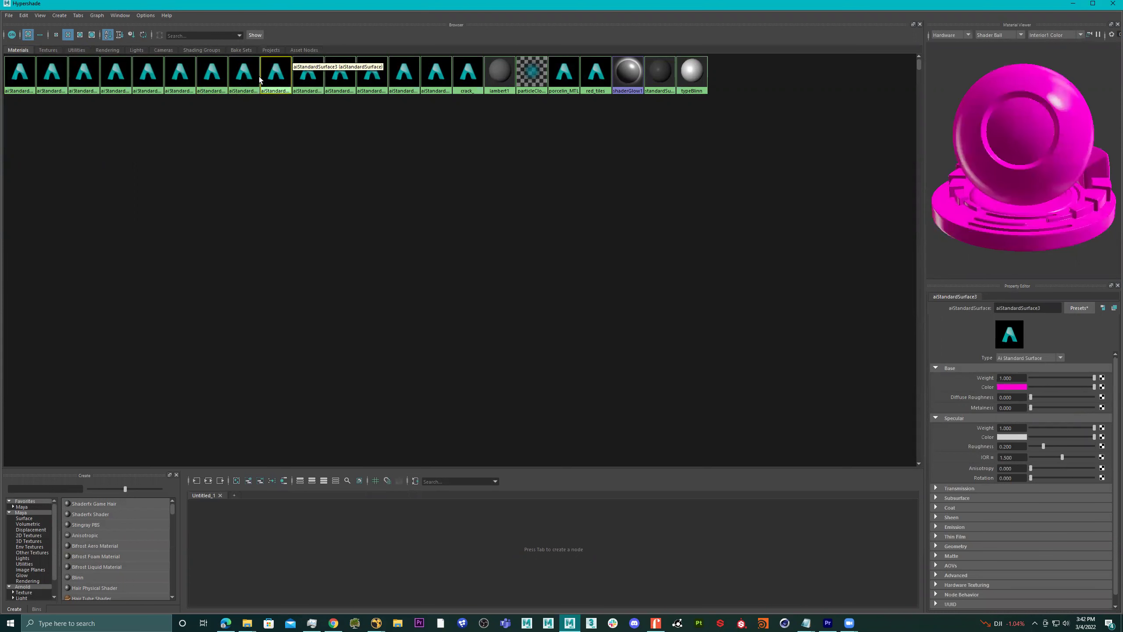
click(244, 78)
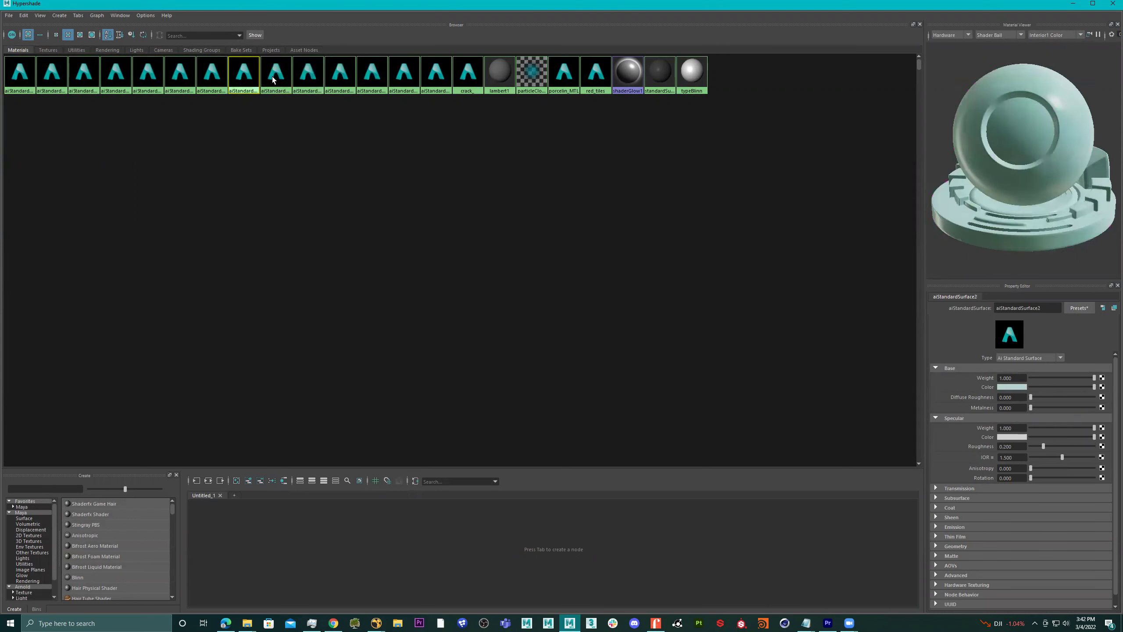
click(200, 76)
- Rename the pale green aiStandardSurface2 material as back_cabinet_MTL
click(240, 76)
double_click(283, 8)
double_click(1027, 346)
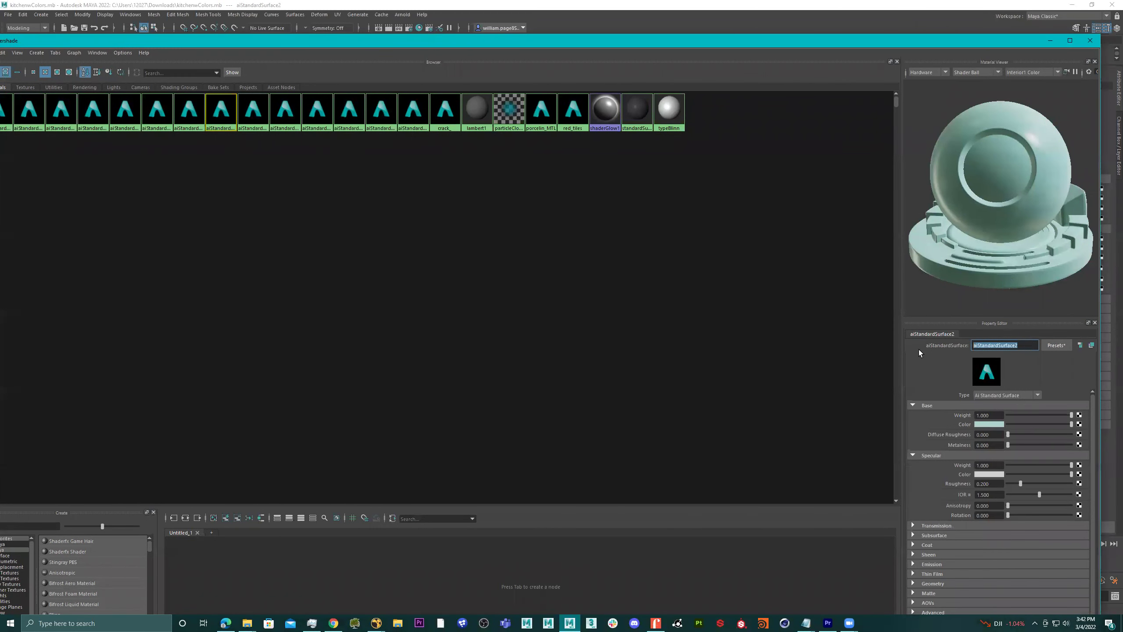
text(back)
text( cabinet_MTL)
key(Return)
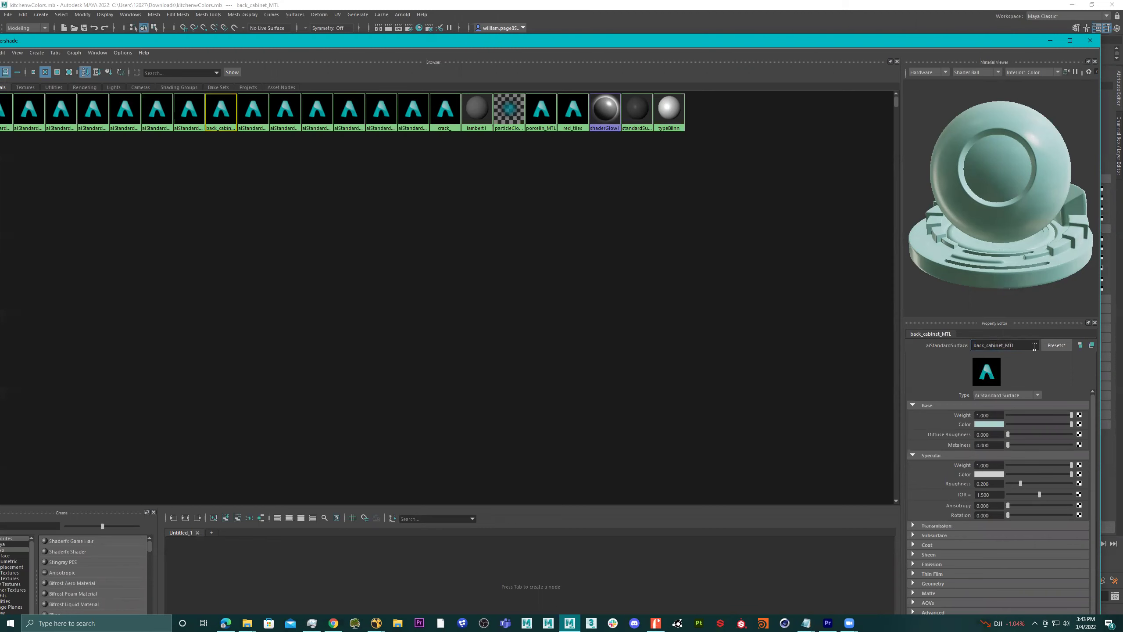
- Try assigning the existing back_cabinet_MTL material to the stretched base cabinet
double_click(621, 44)
click(297, 252)
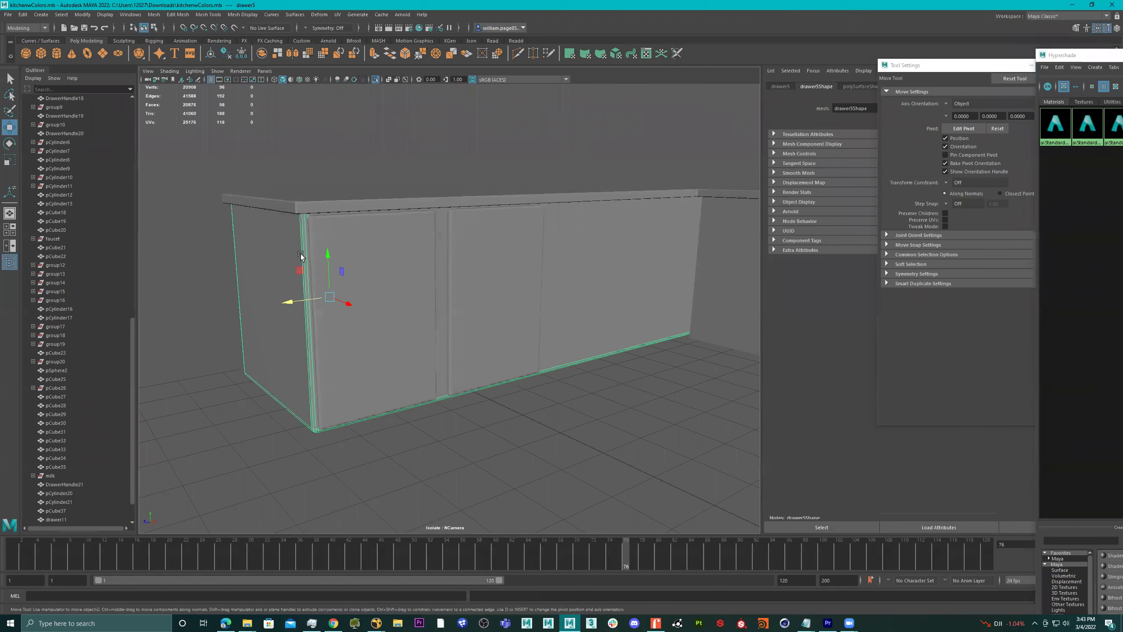
right_click(269, 246)
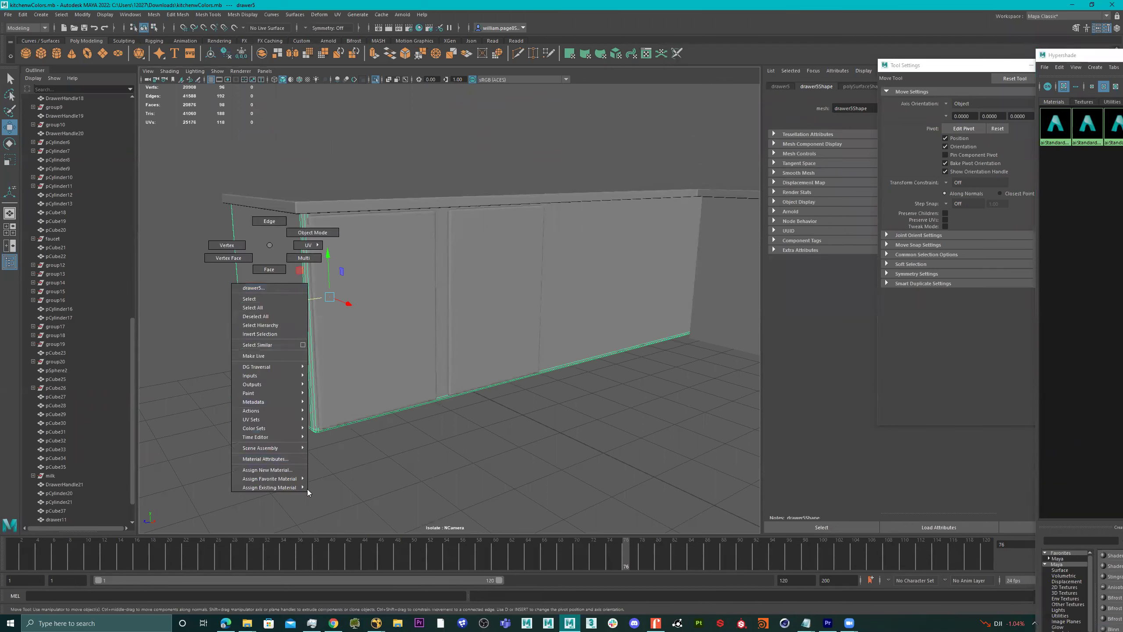
mouse_move(299, 488)
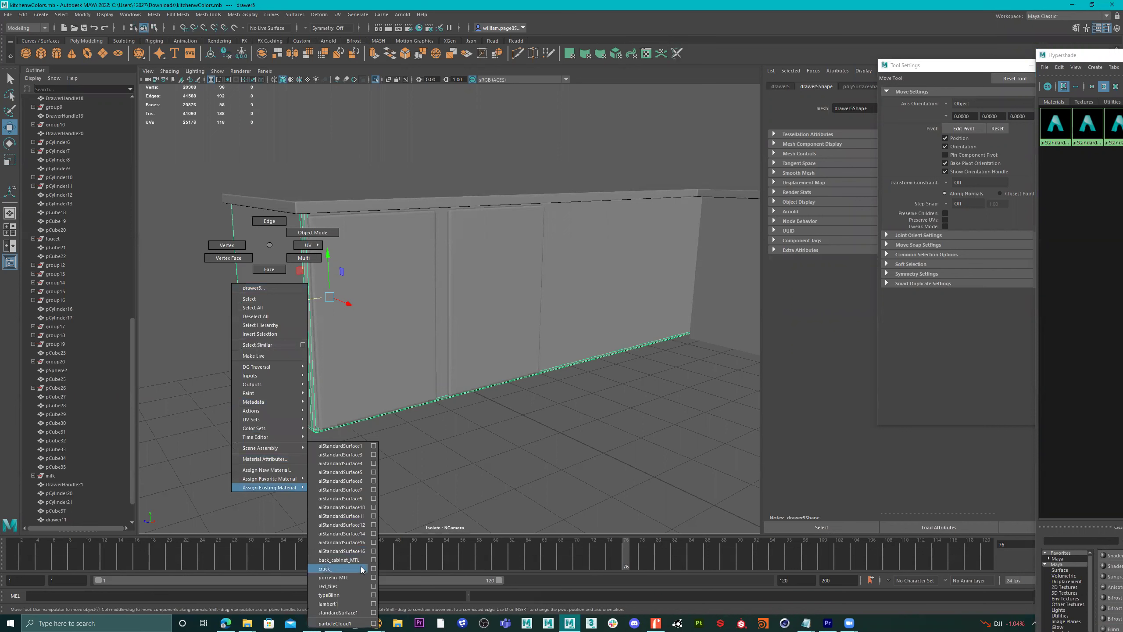
click(354, 561)
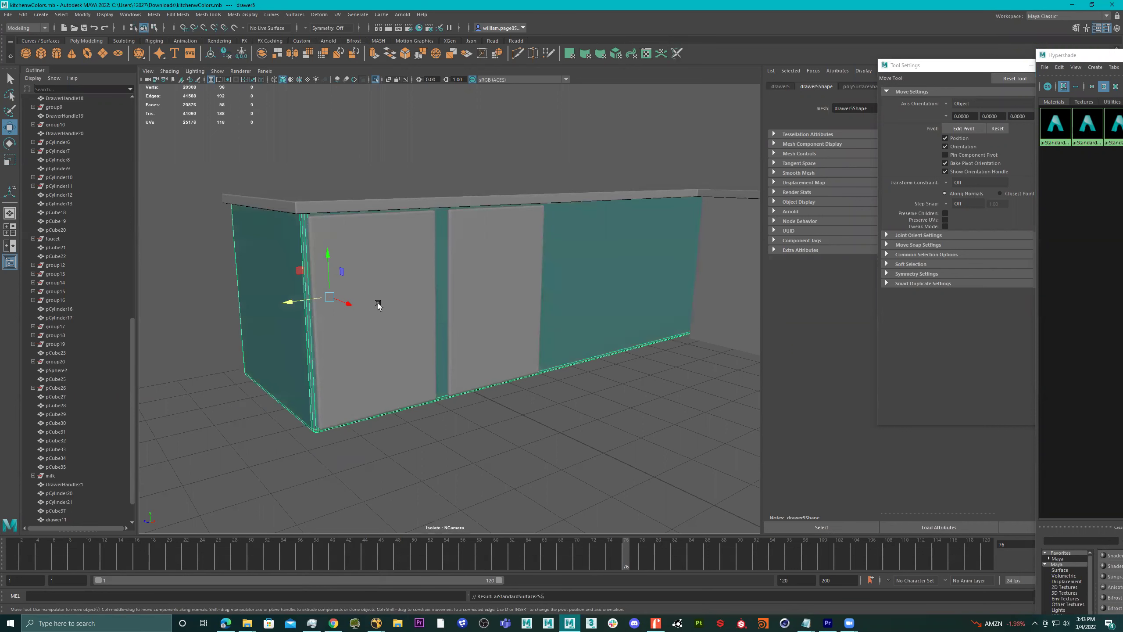
key(ctrl+z)
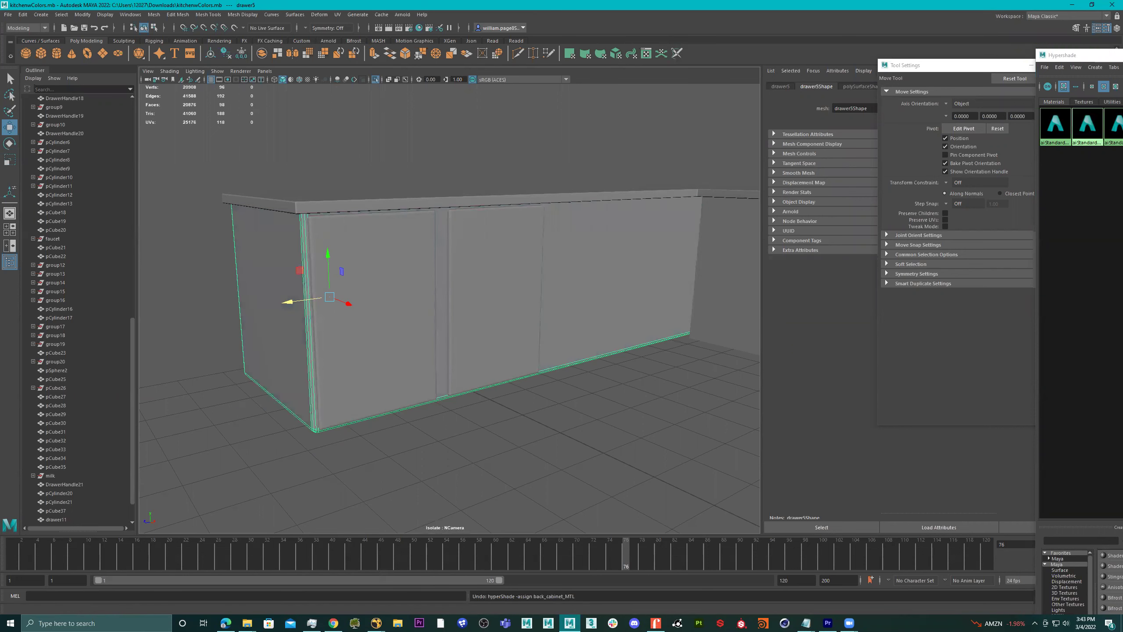
- Bring Hypershade fully back into view and show its materials as large swatches
click(1062, 155)
drag(1119, 55, 321, 80)
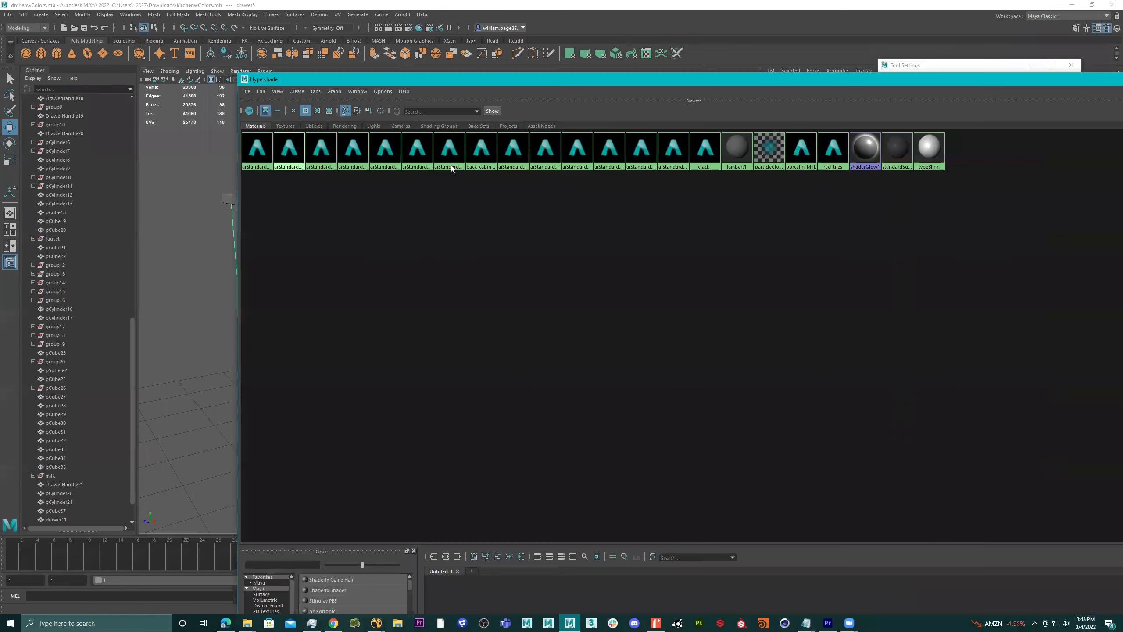
click(315, 110)
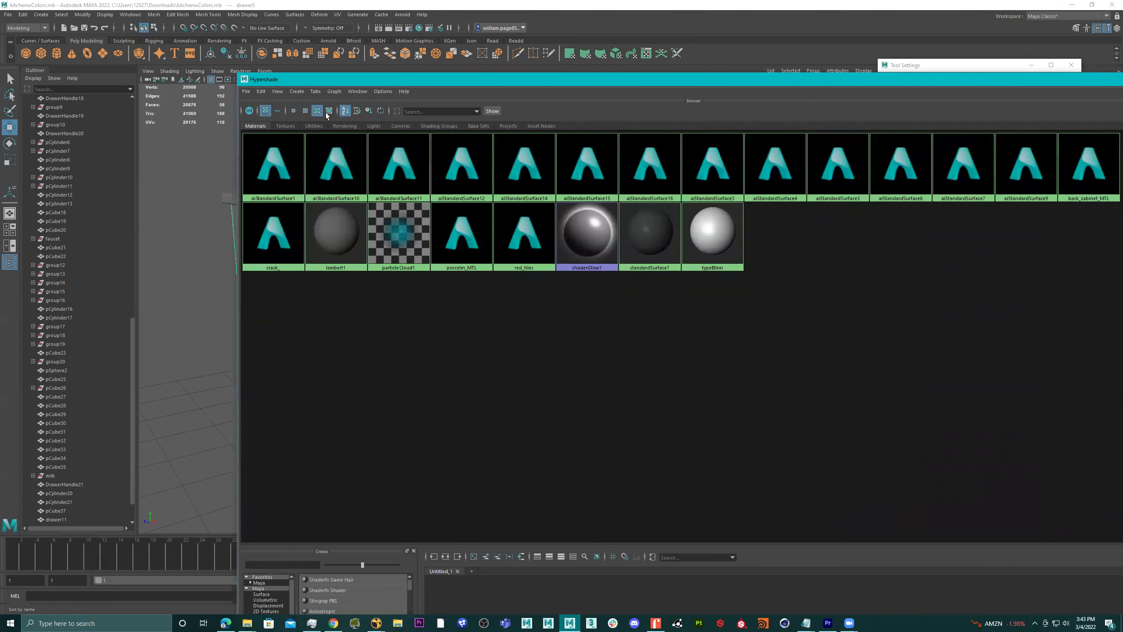
click(330, 110)
click(316, 112)
- Examine the colours of the remaining aiStandardSurface materials and of back_cabinet_MTL
click(312, 169)
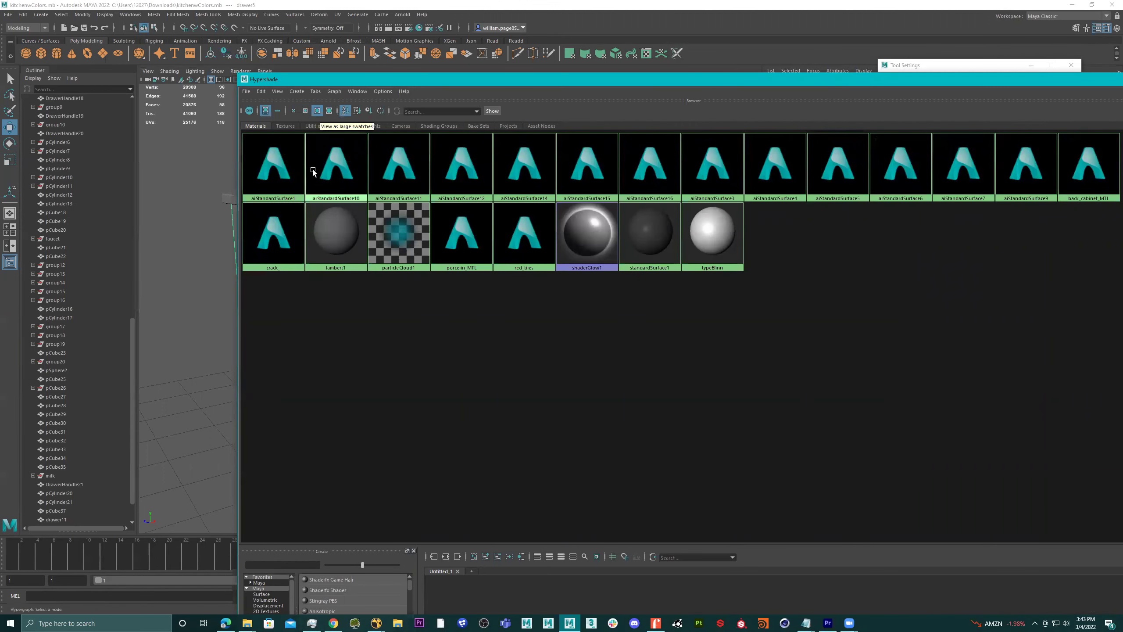
click(399, 171)
click(460, 169)
click(526, 168)
click(592, 168)
click(658, 168)
click(724, 171)
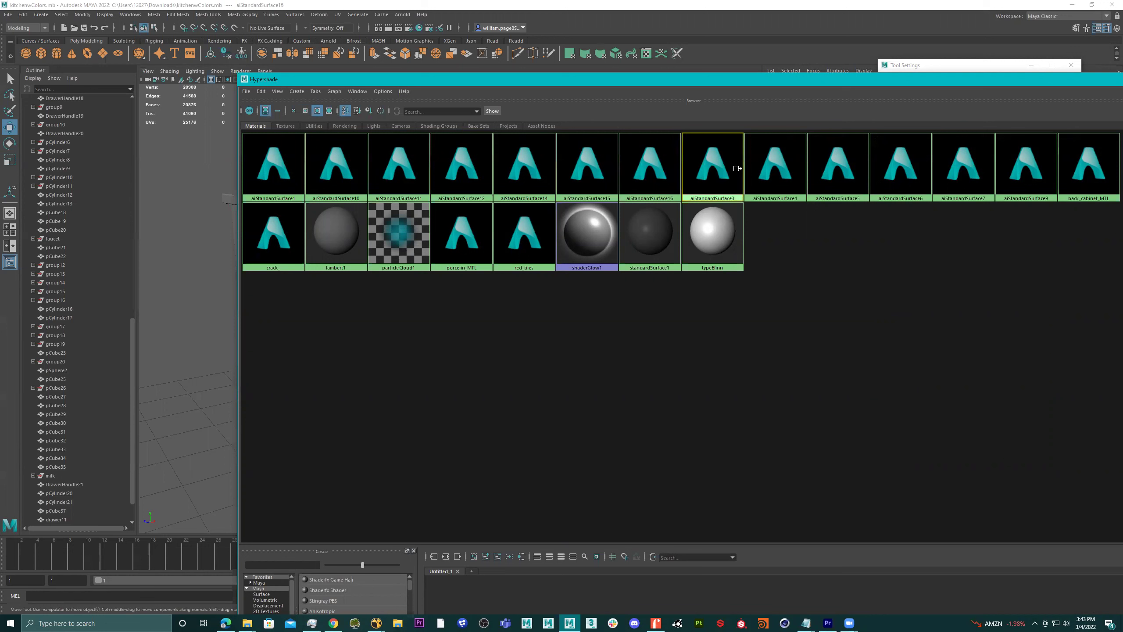
double_click(947, 85)
click(888, 153)
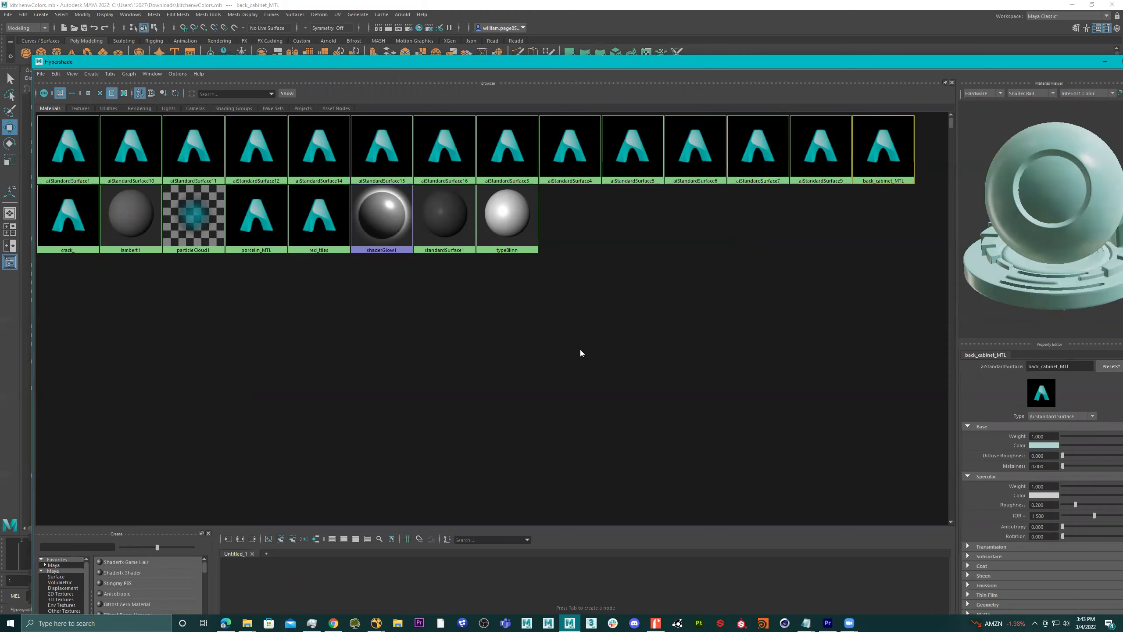
- Uncover the stretched base cabinet behind Hypershade and assign back_cabinet_MTL to it
double_click(547, 67)
click(319, 257)
drag(600, 337, 547, 237)
right_click(876, 330)
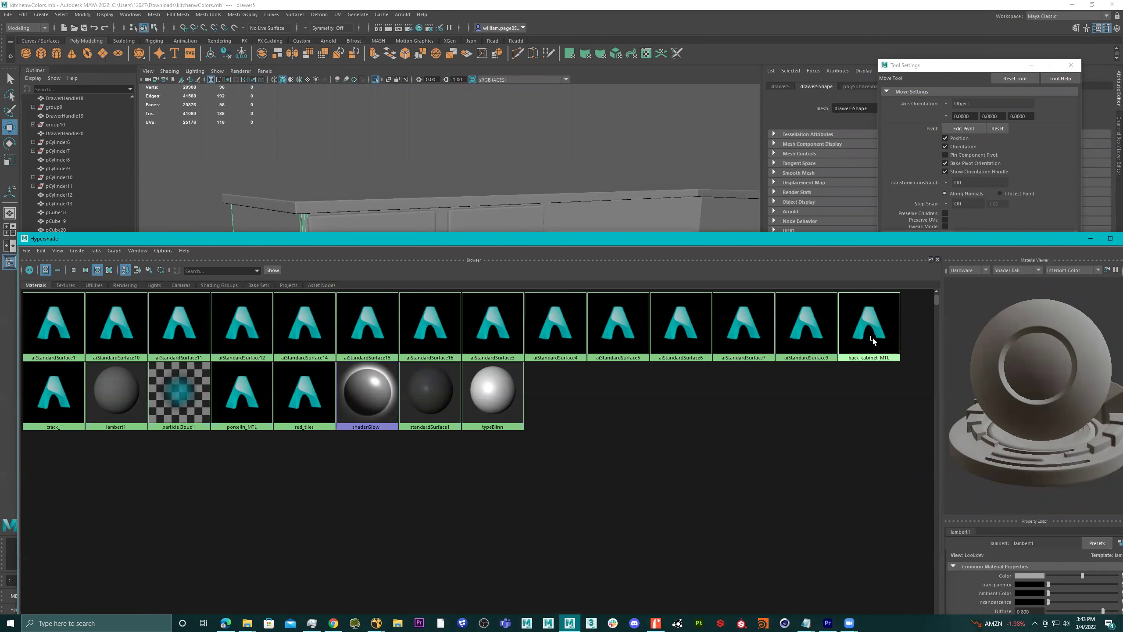
right_click(874, 340)
middle_drag(873, 339, 605, 224)
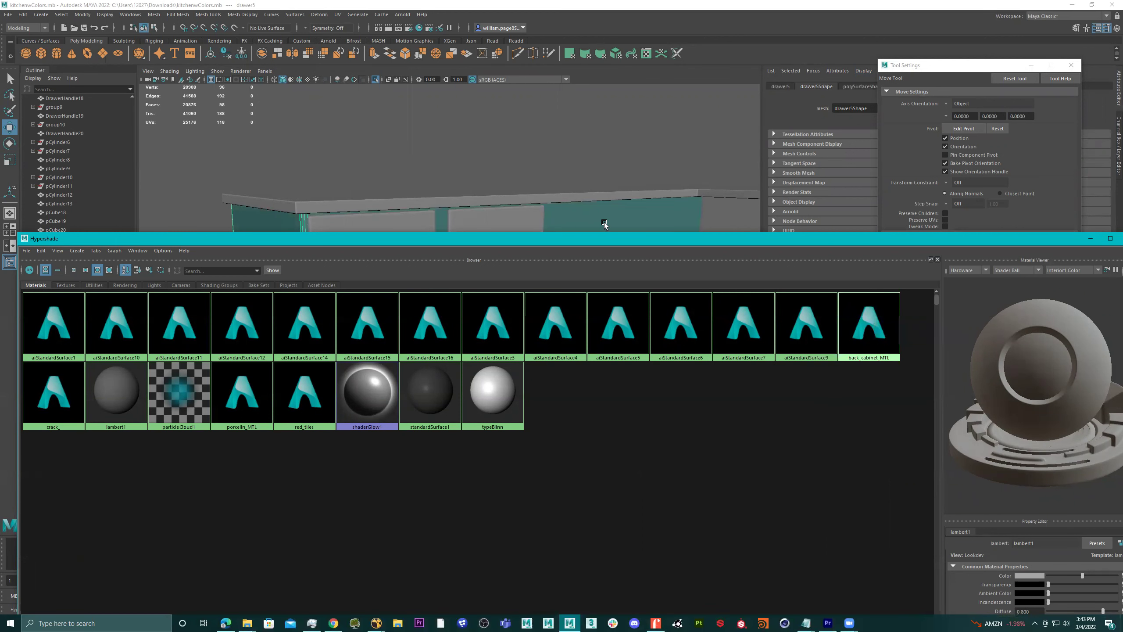
drag(588, 238, 646, 292)
click(903, 381)
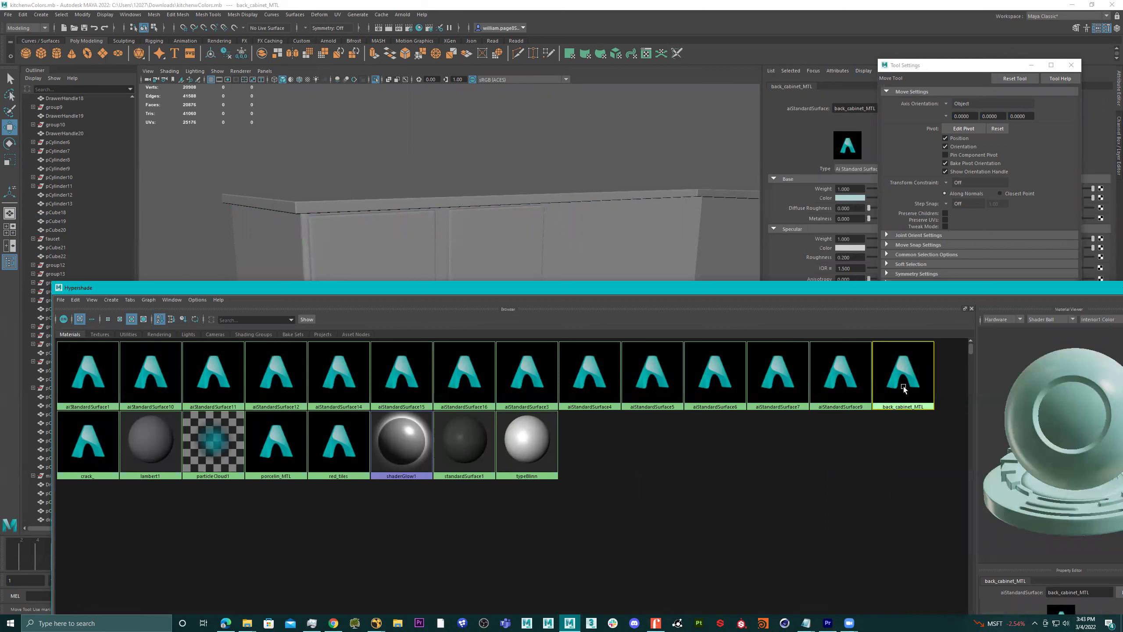
click(292, 244)
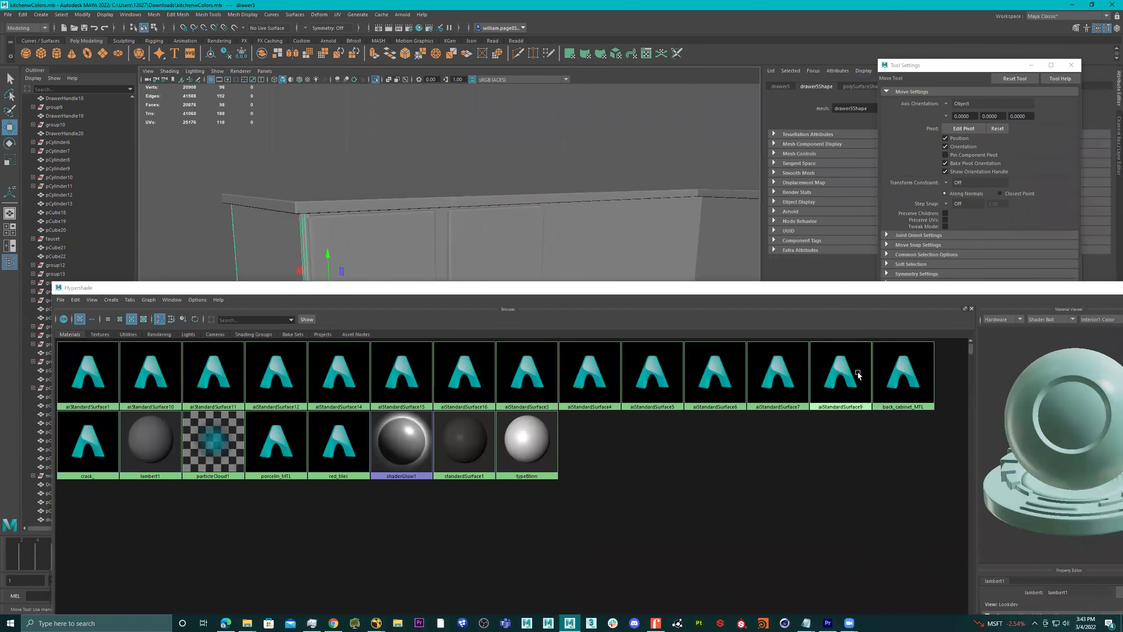
middle_drag(893, 383, 671, 237)
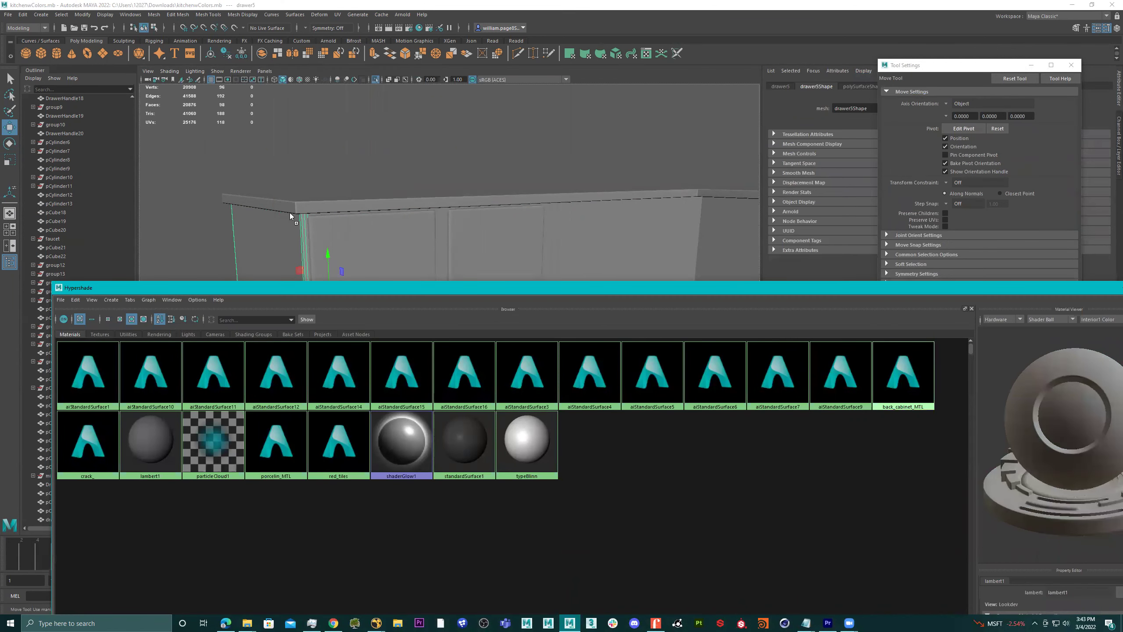
middle_drag(274, 228, 274, 229)
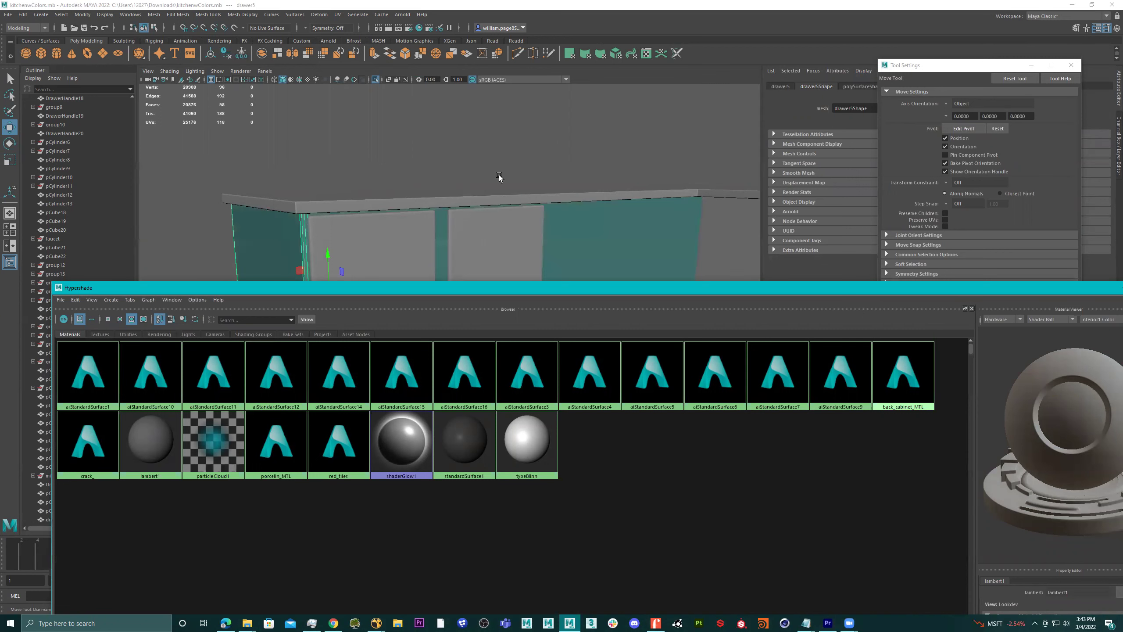
- Shrink Hypershade to fit on screen, and close both it and the Tool Settings window to view the cabinet
drag(657, 290, 676, 260)
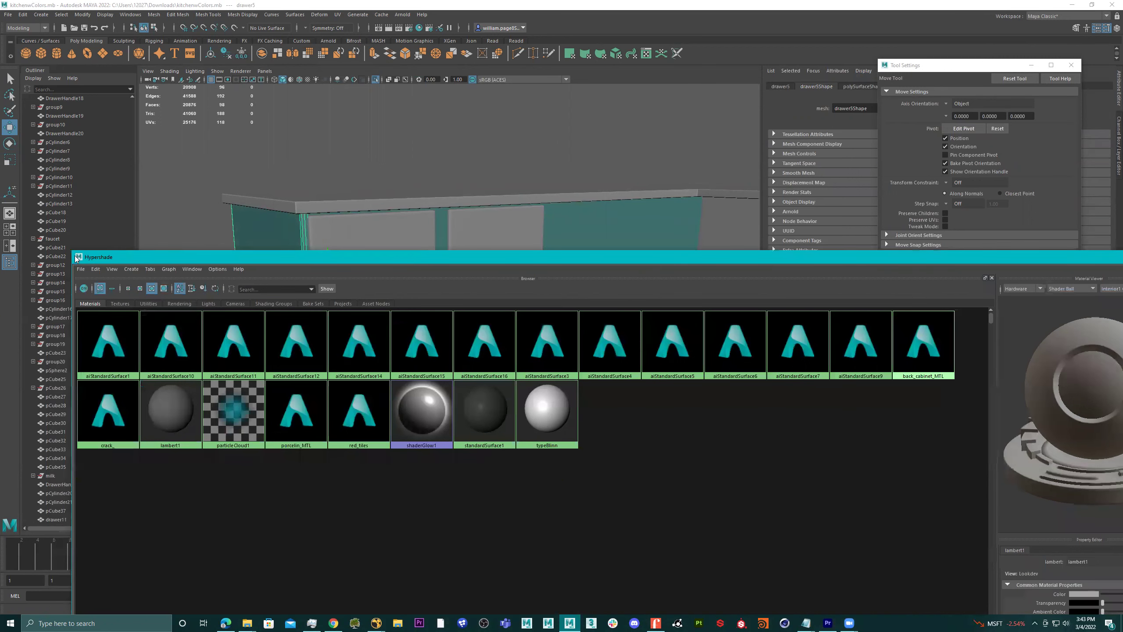
drag(73, 249, 463, 329)
drag(630, 336, 366, 73)
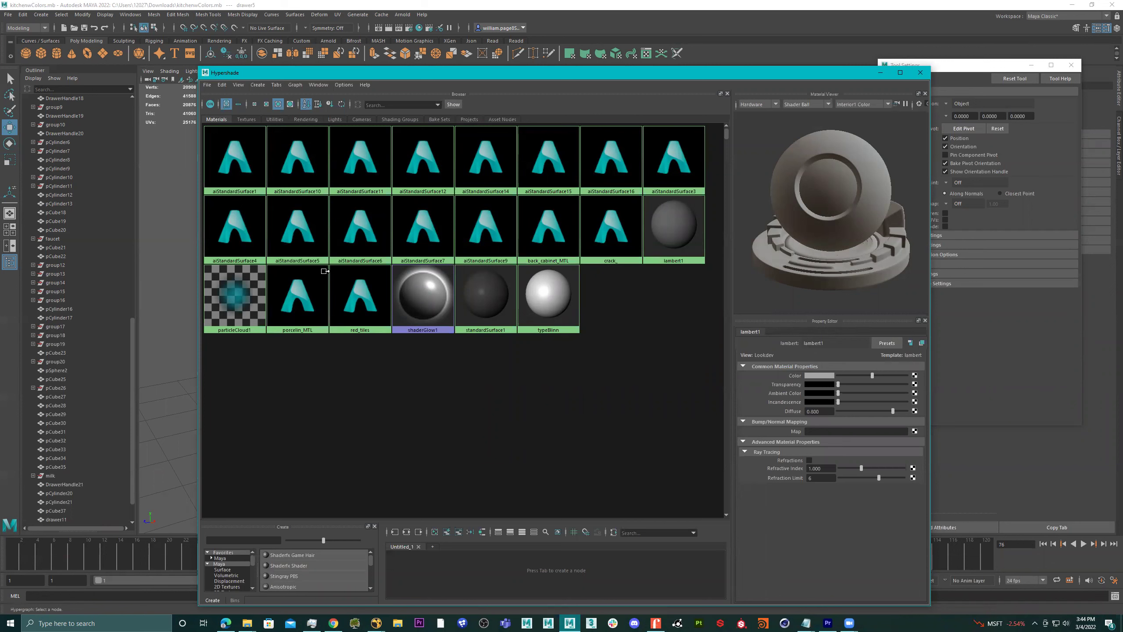
click(531, 229)
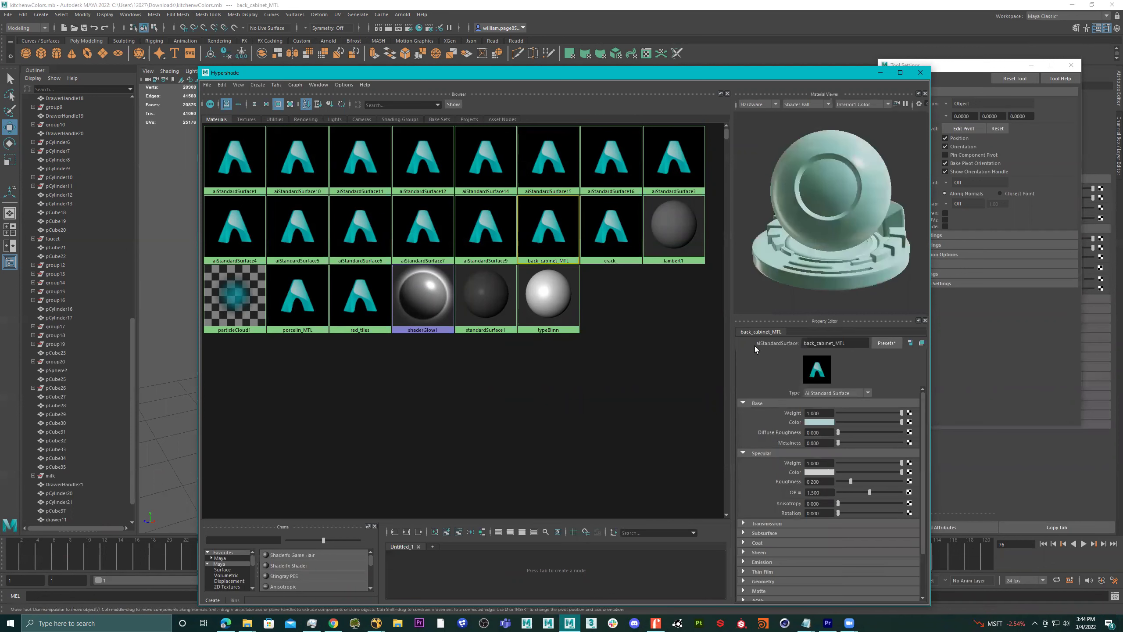
click(1071, 65)
drag(774, 72, 663, 55)
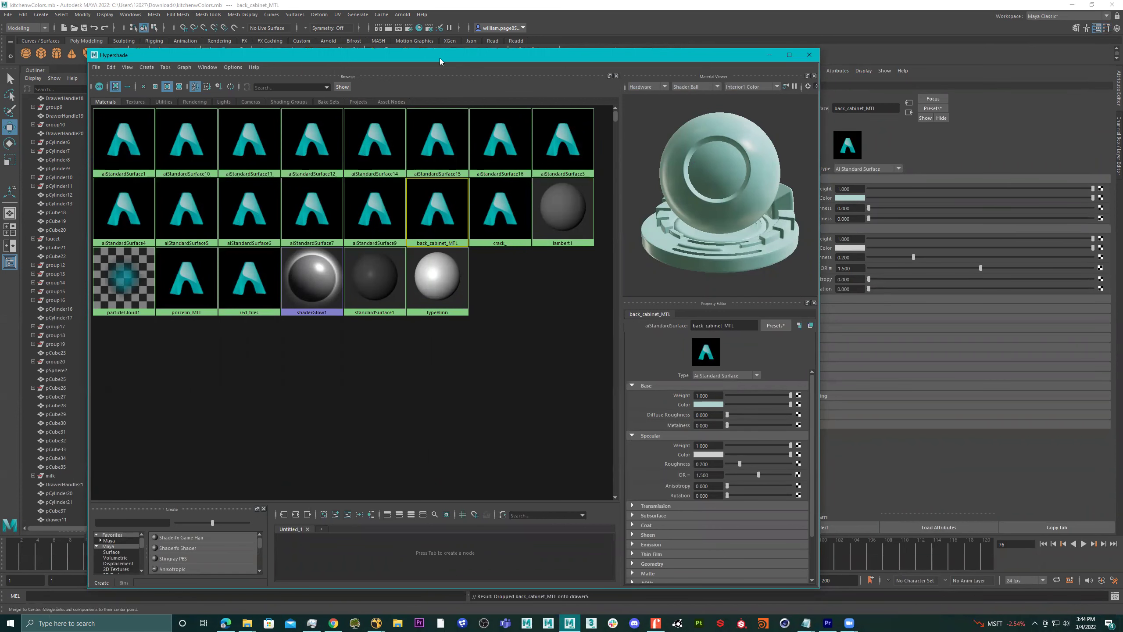
mouse_move(443, 49)
mouse_down()
mouse_move(439, 134)
mouse_move(427, 36)
mouse_up()
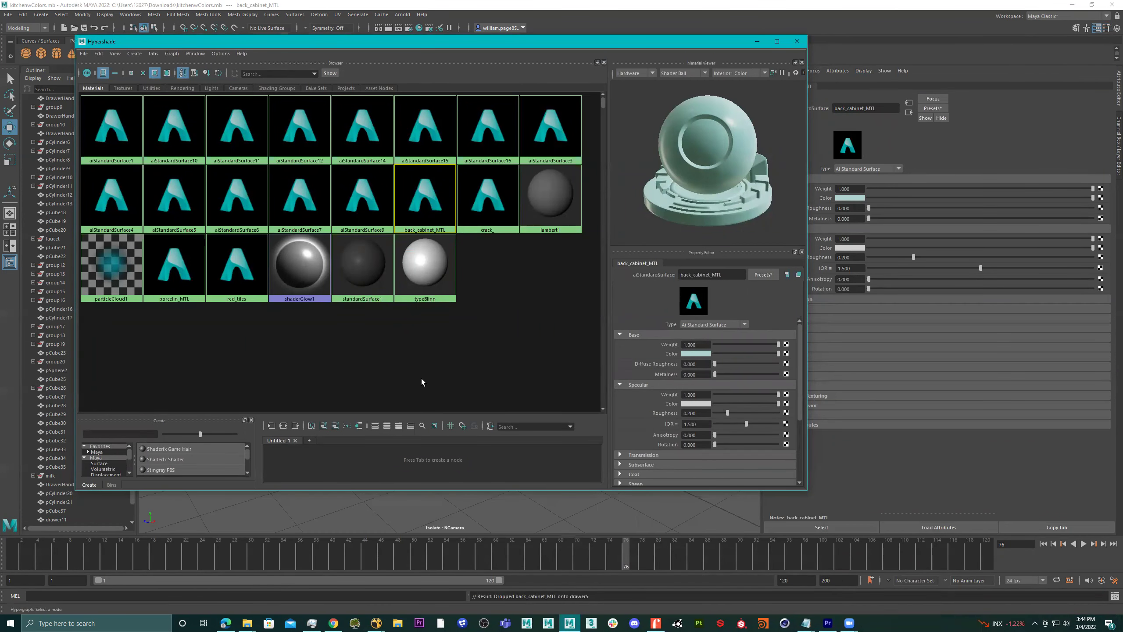
click(797, 42)
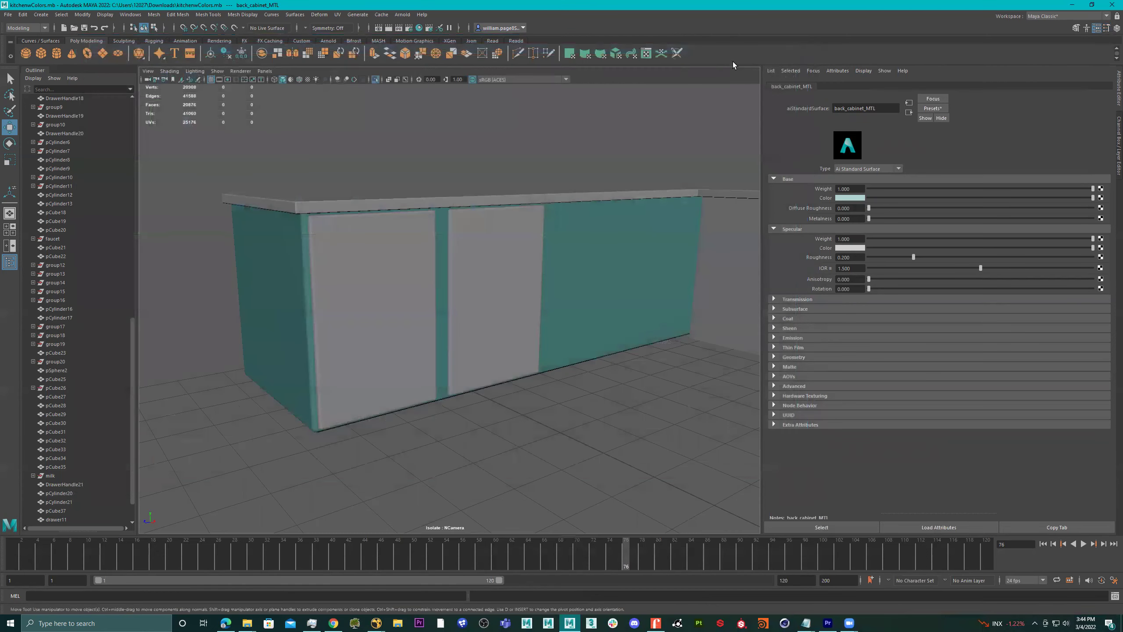
alt+drag(550, 256, 513, 135)
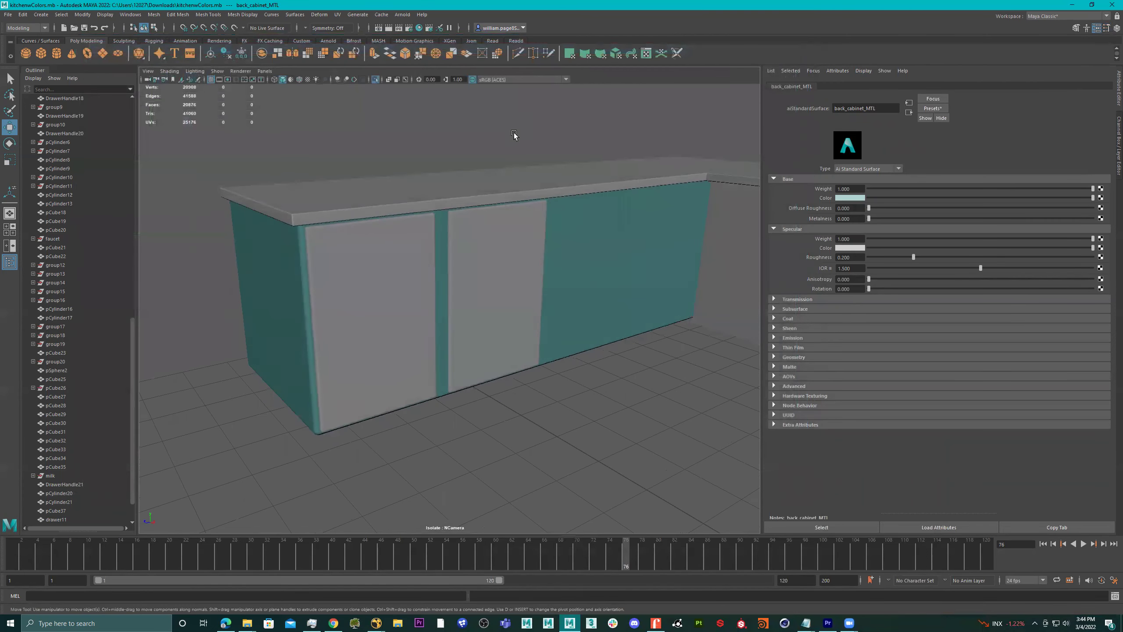
- Reopen Hypershade and slightly darken the base color of aiStandardSurface5
click(420, 29)
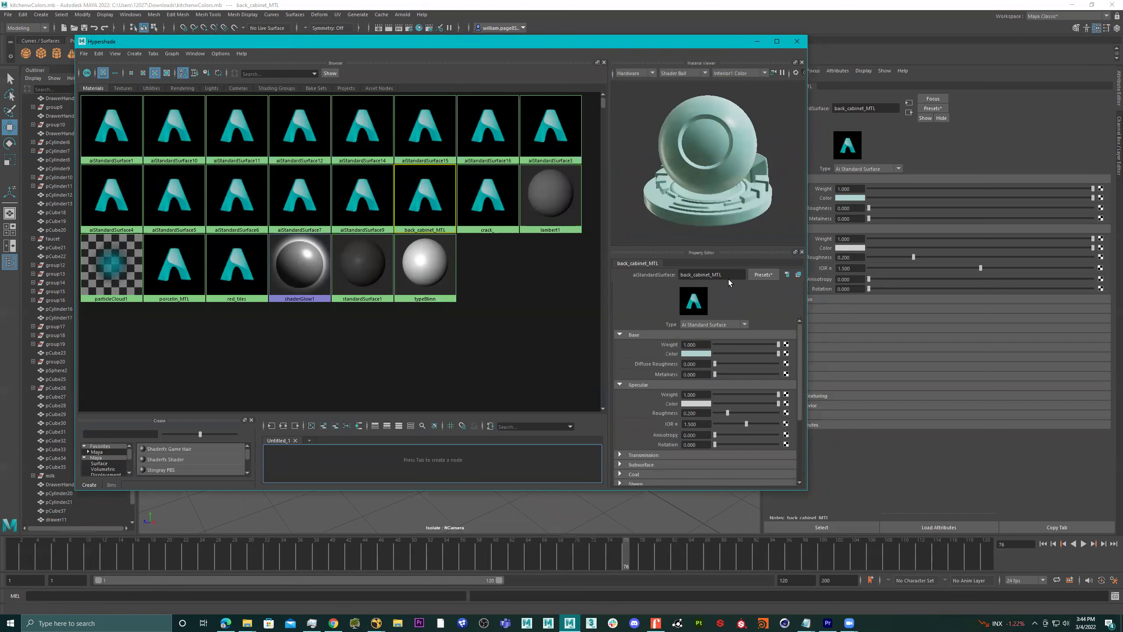
click(160, 201)
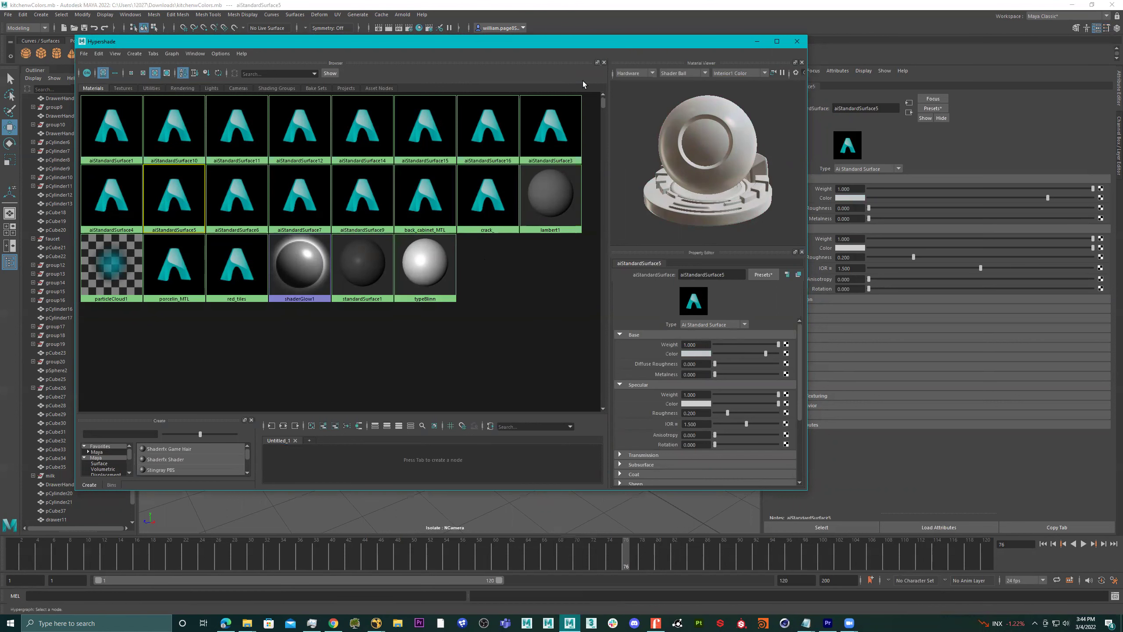
drag(543, 41, 443, 31)
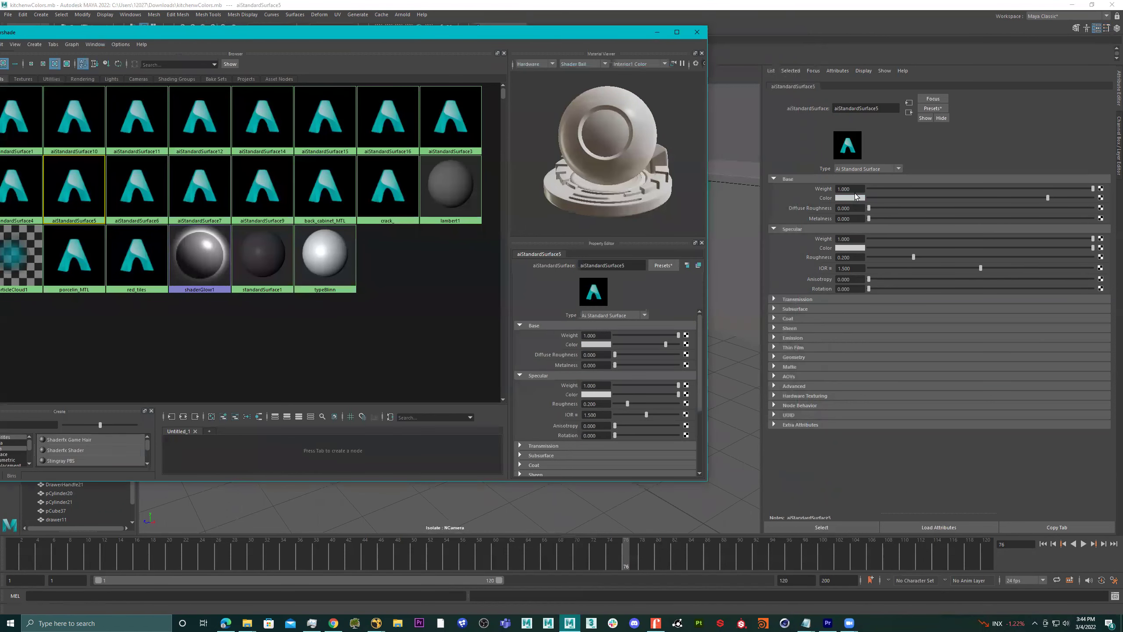
mouse_move(659, 346)
mouse_down()
mouse_move(637, 346)
mouse_move(659, 345)
mouse_up()
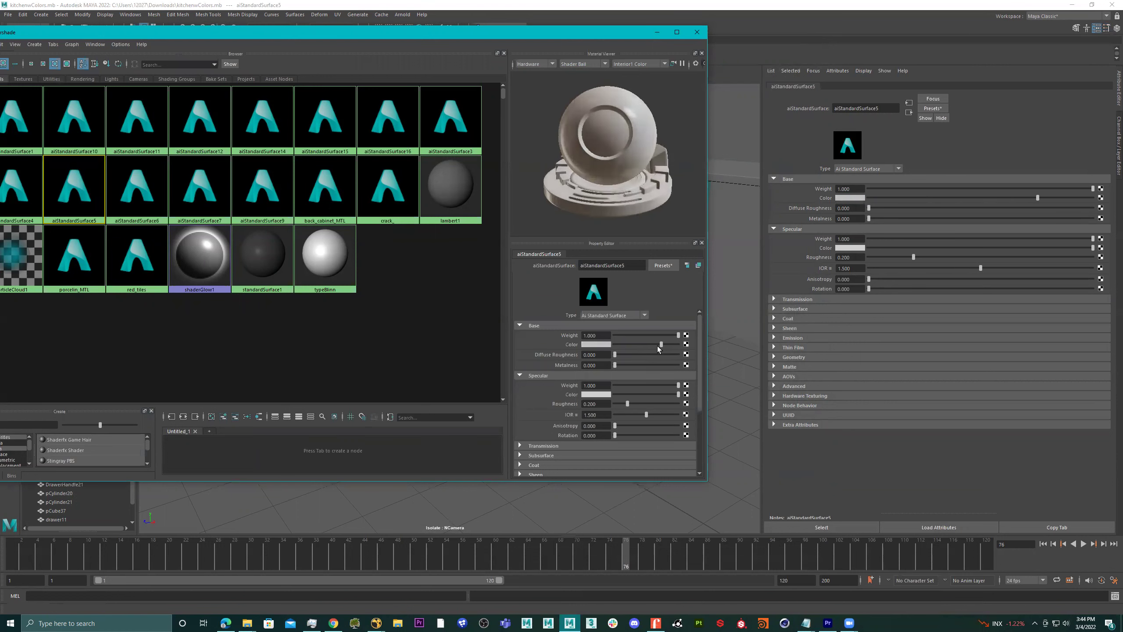
- Load the material assigned to the base cabinet and set back_cabinet_MTL's base color to yellow
click(657, 32)
click(282, 256)
right_drag(281, 254, 293, 473)
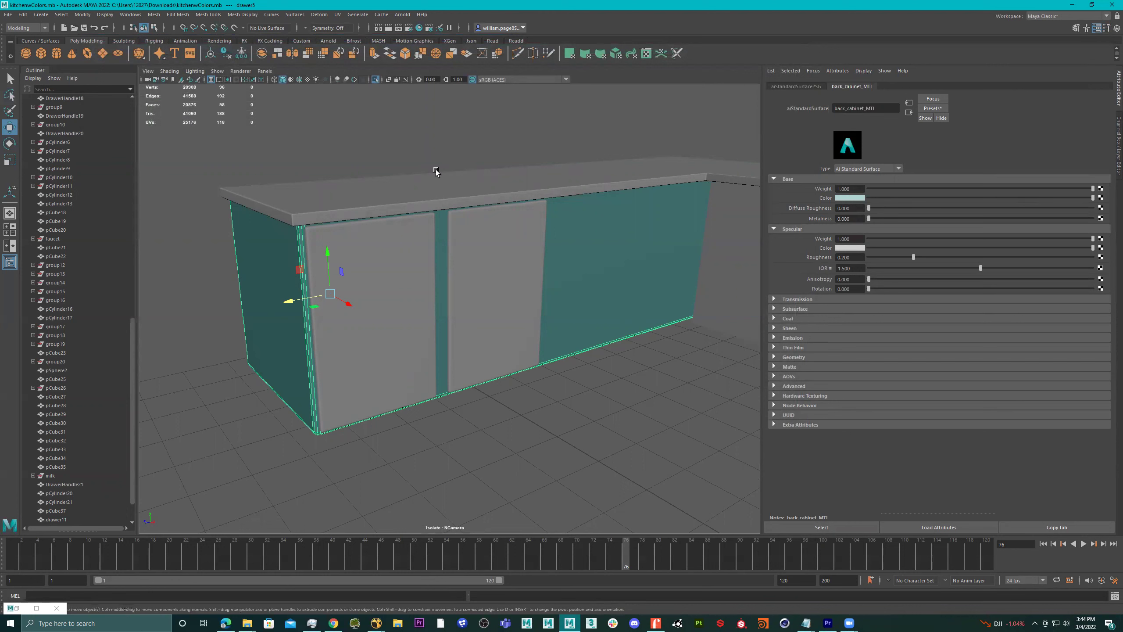
click(419, 28)
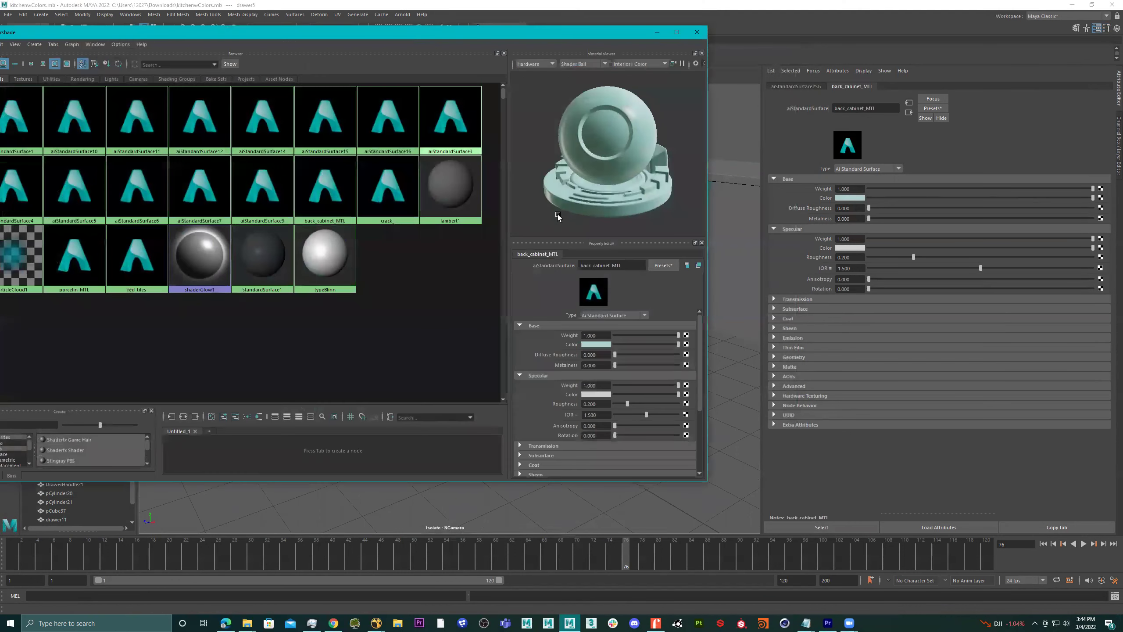
click(598, 346)
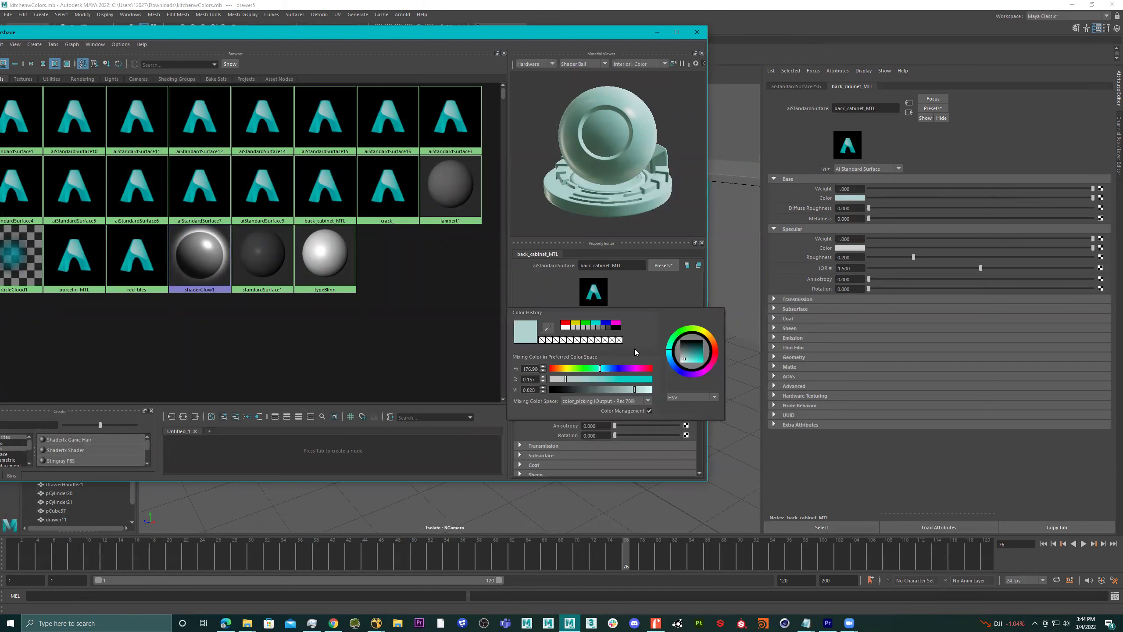
click(592, 323)
click(585, 323)
click(576, 322)
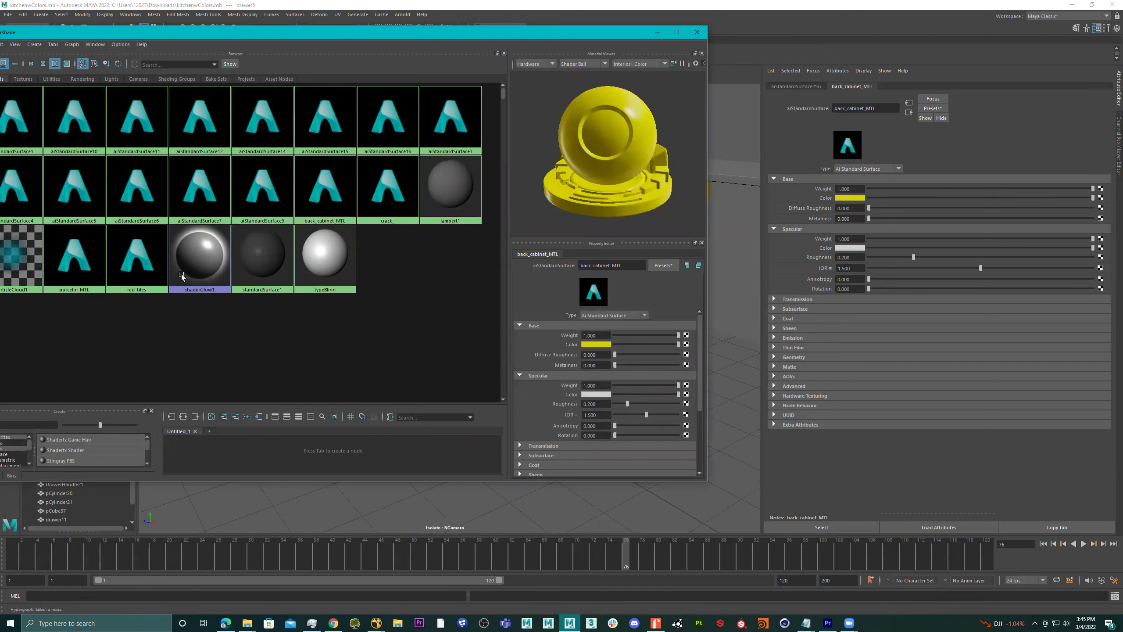
- Examine the colors of red_tiles, the other aiStandardSurface materials and crack_ in the Material Viewer
click(137, 256)
click(74, 188)
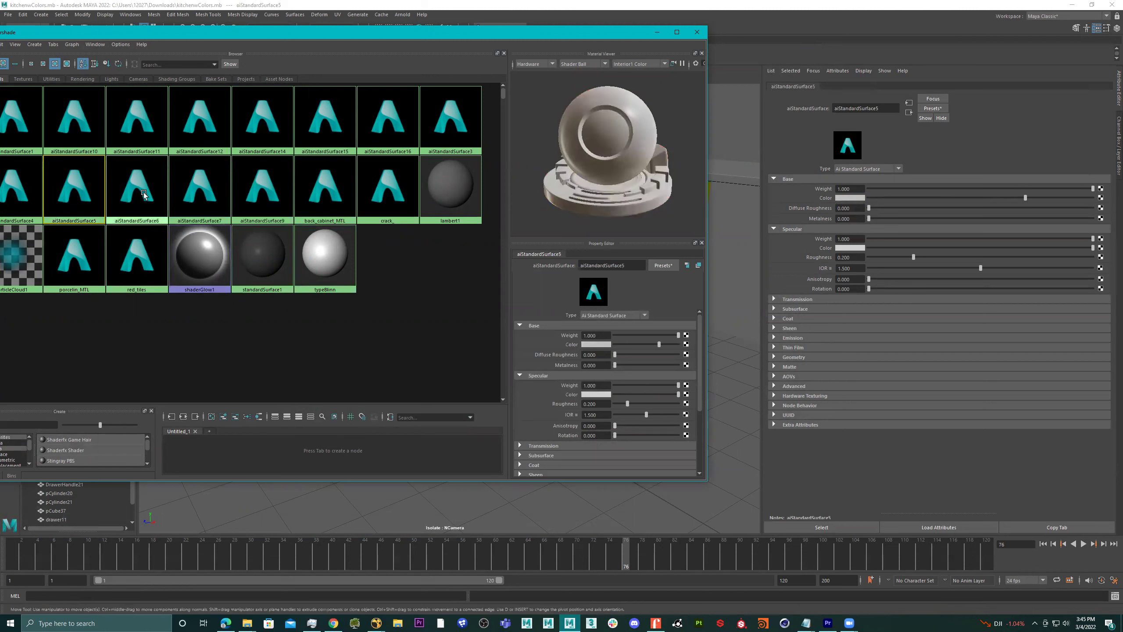
click(145, 195)
click(202, 190)
click(262, 187)
click(326, 186)
click(387, 184)
click(321, 125)
click(203, 133)
click(213, 176)
click(324, 122)
click(384, 138)
click(399, 190)
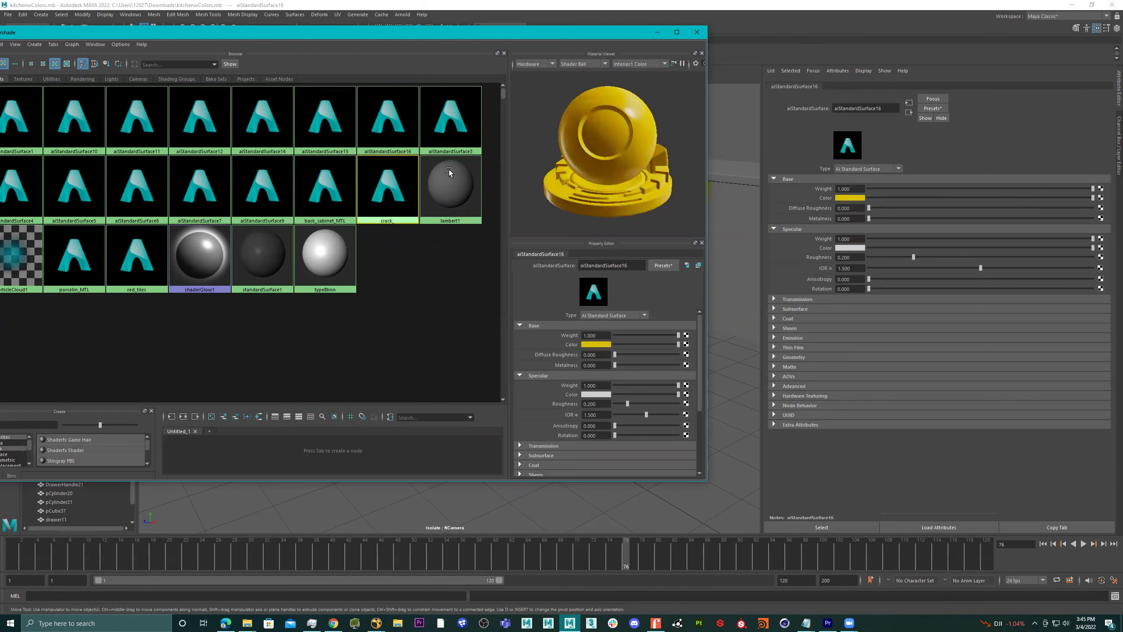
- Preview the crack_ material on the Cloth and Teapot shapes in the Material Viewer
click(598, 64)
click(597, 83)
click(601, 64)
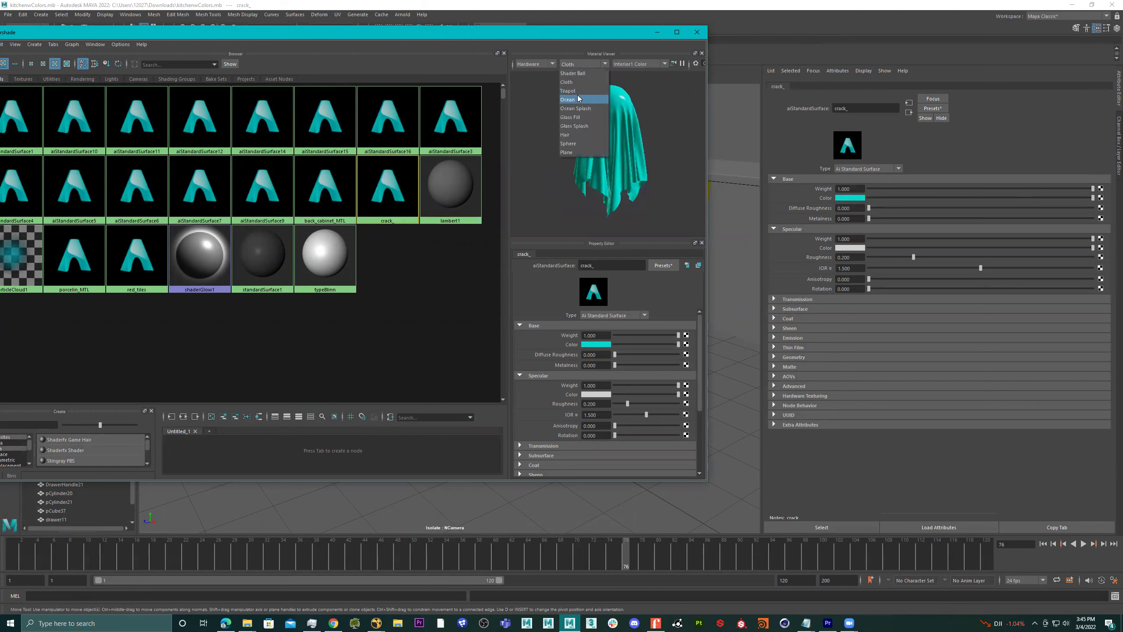
click(588, 91)
click(604, 64)
click(604, 64)
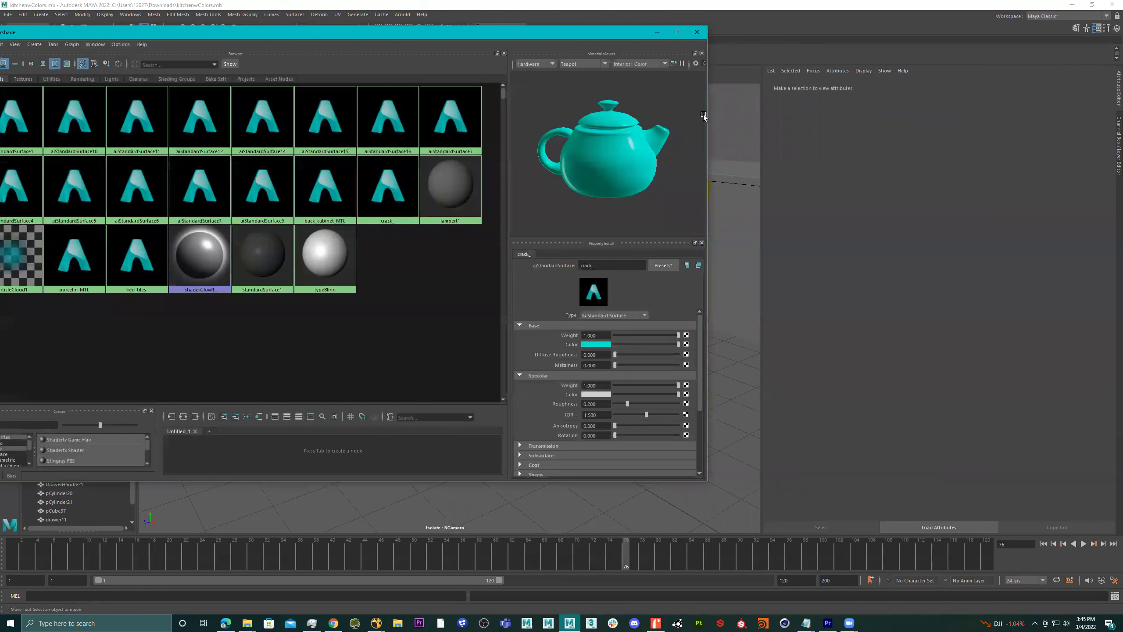
- Widen Hypershade, pause the Material Viewer, and check its environment lighting options while keeping Interior1 Color
drag(707, 115, 736, 115)
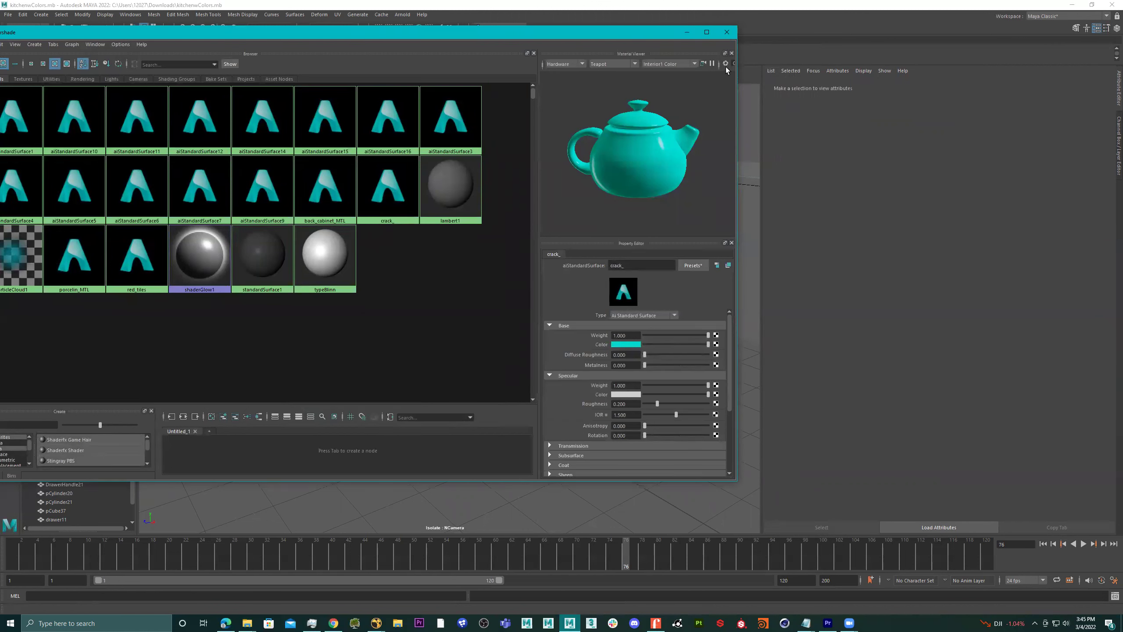
click(712, 65)
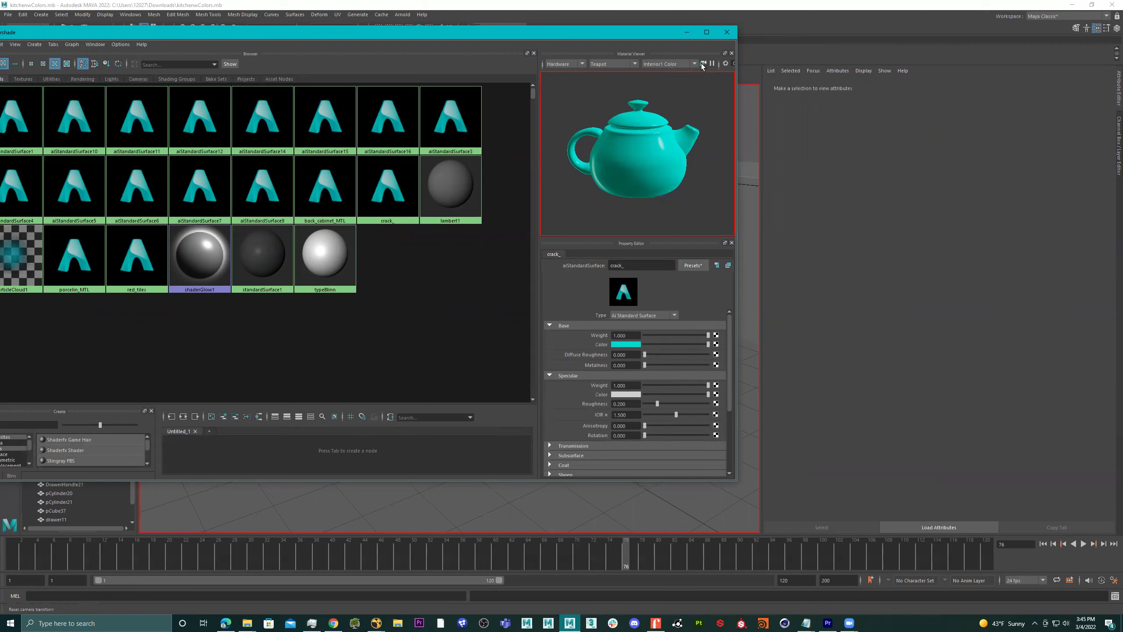
click(670, 64)
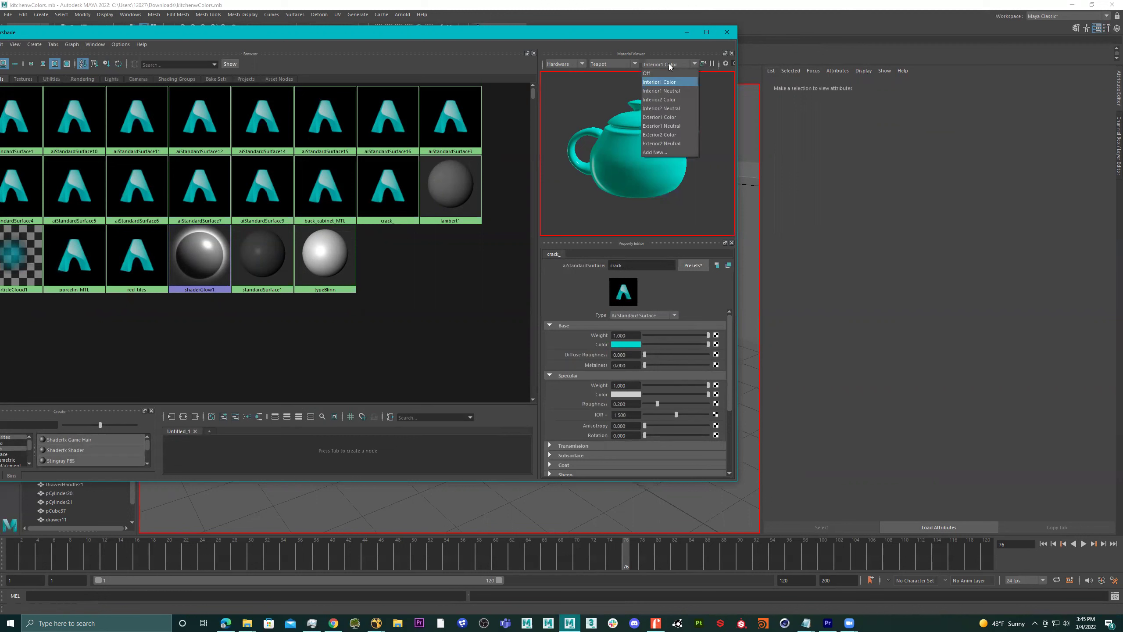
click(673, 53)
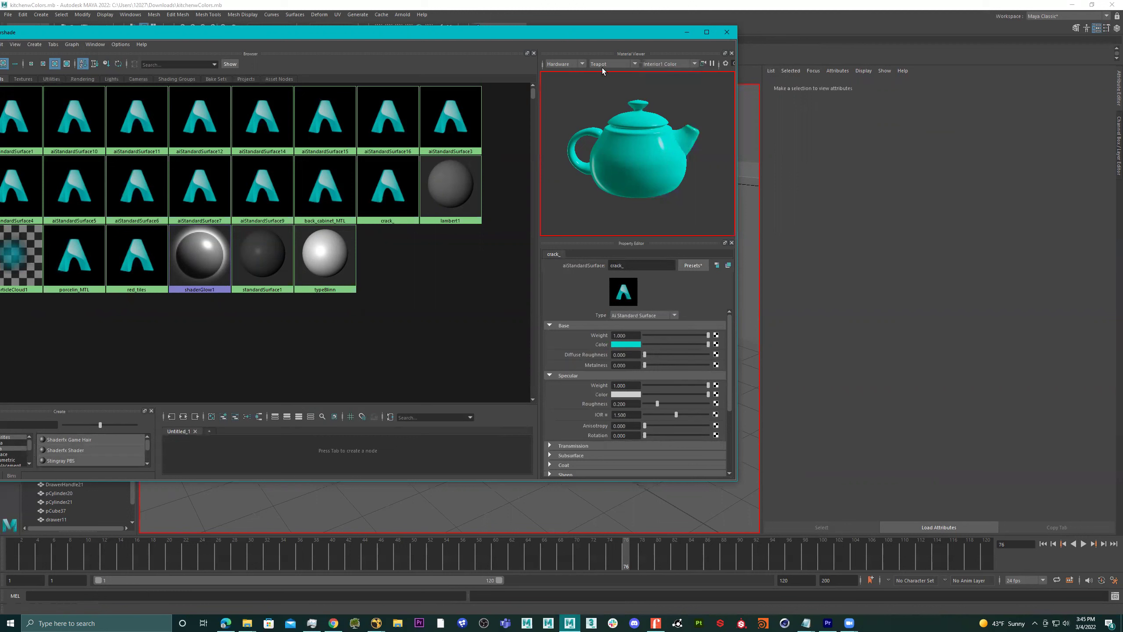
- Preview the crack_ material on the Sphere shape and return the Material Viewer to Shader Ball
click(607, 64)
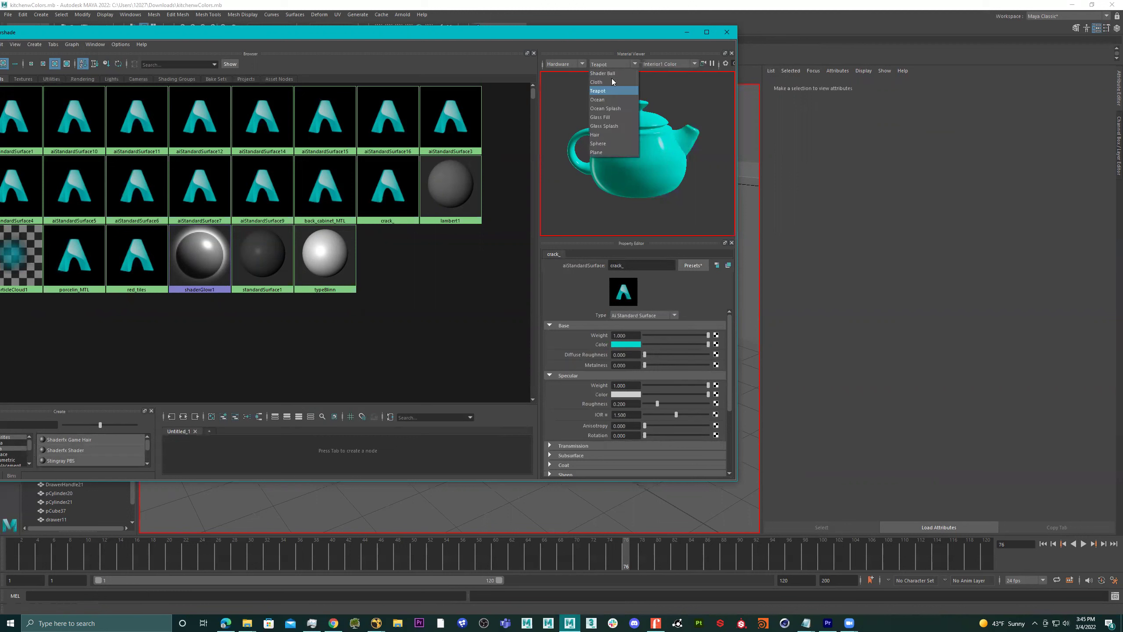
click(612, 144)
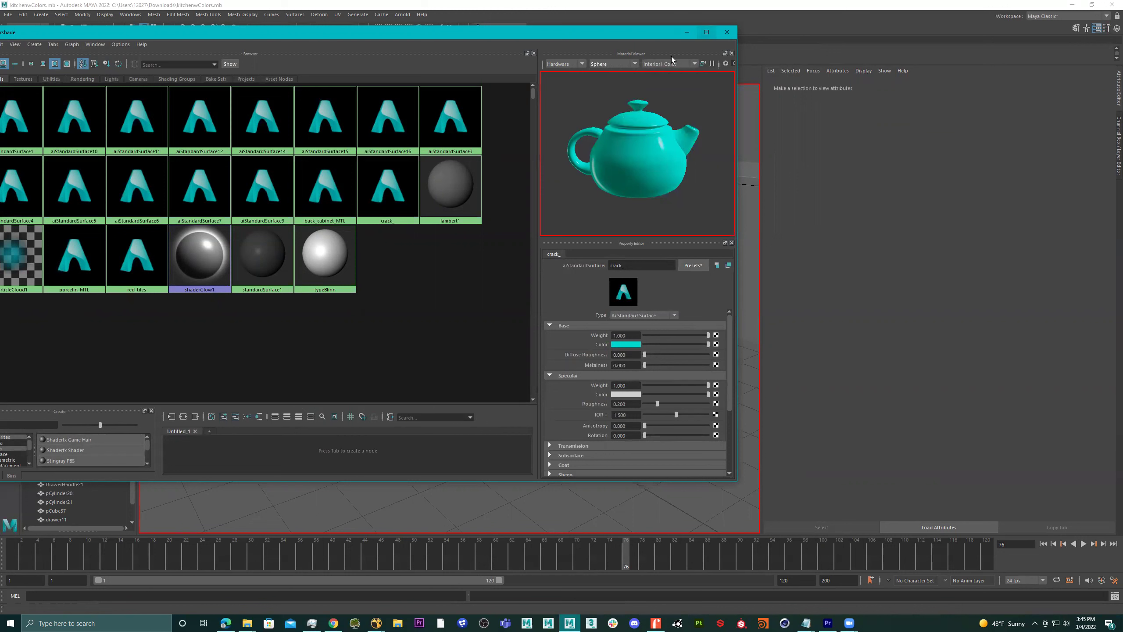
click(610, 65)
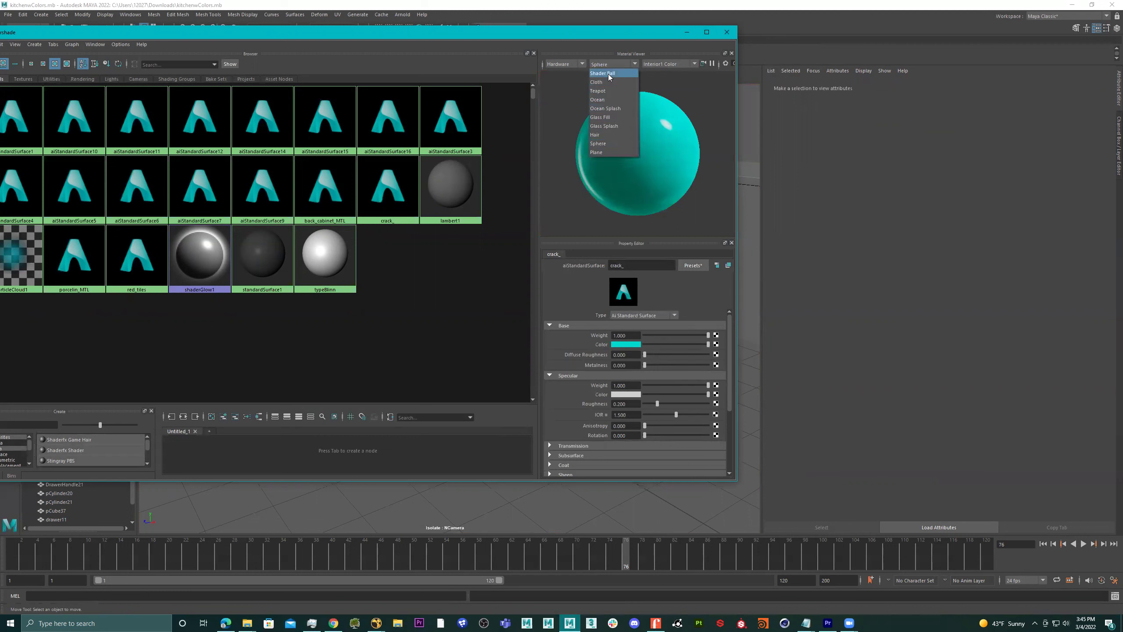
click(610, 74)
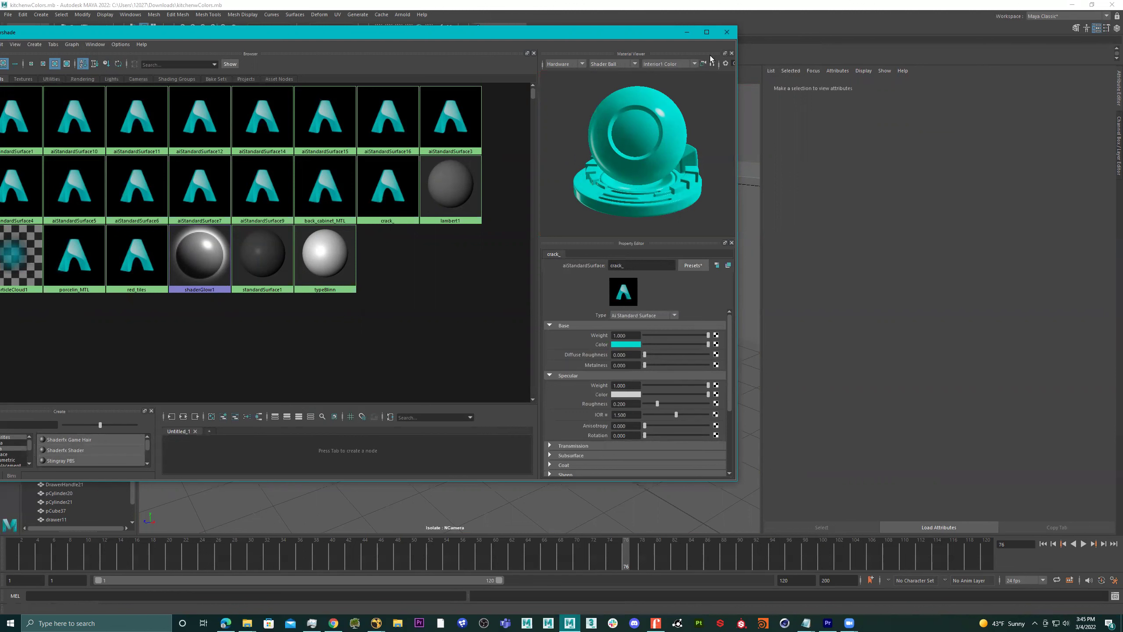
- Widen Hypershade further to expose all Material Viewer controls and pause the viewer
drag(736, 134, 781, 135)
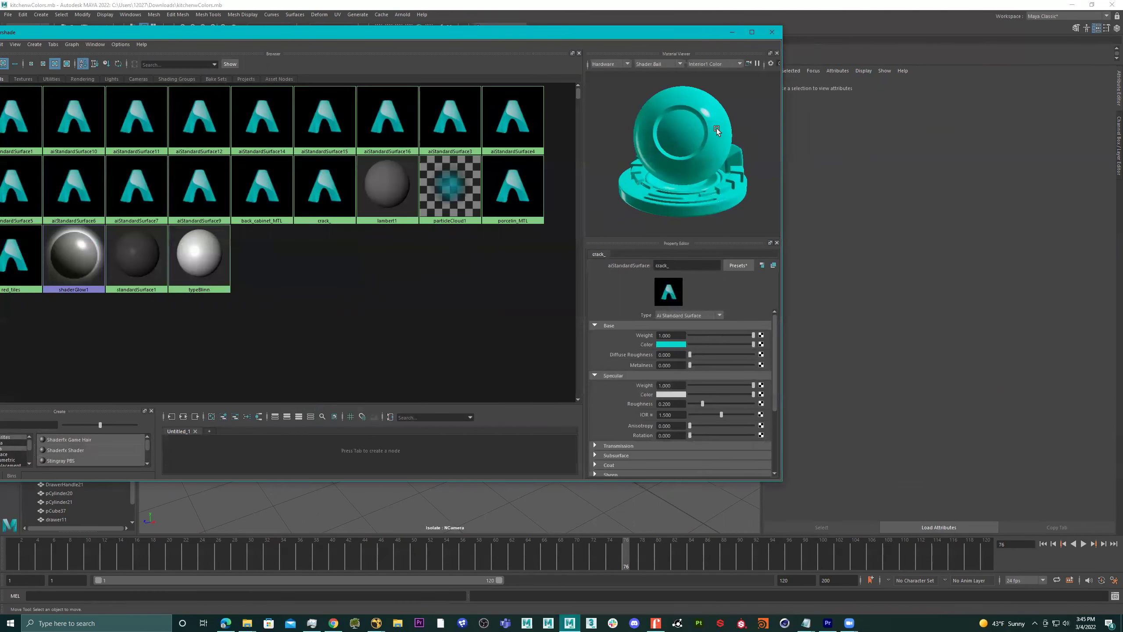
click(759, 64)
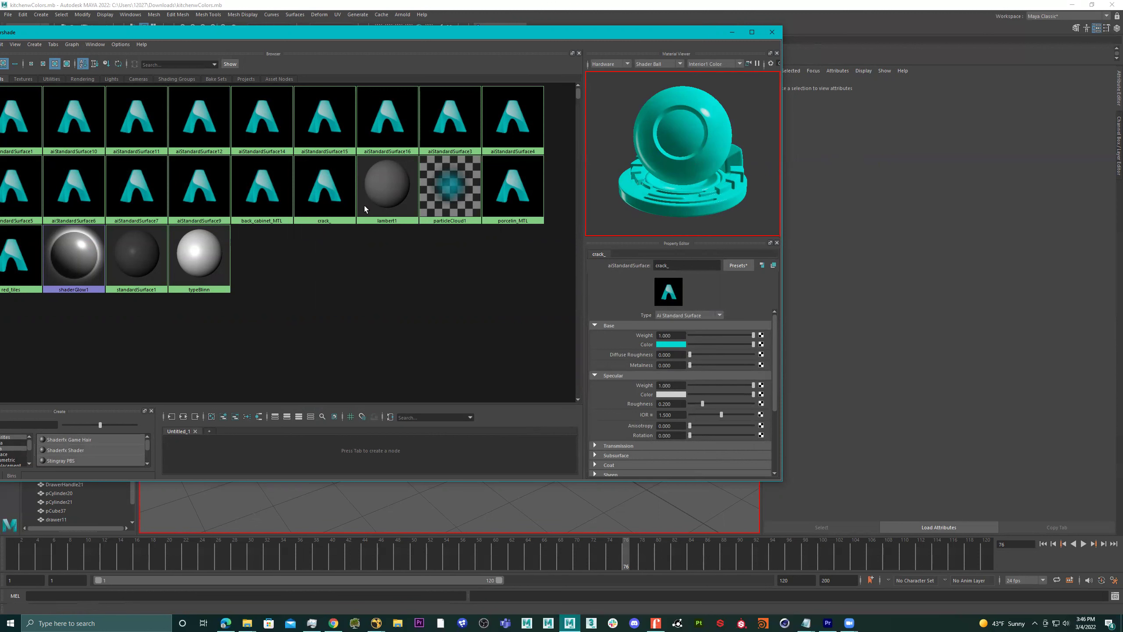
- Bring the whole Hypershade window into view and check its Lights nodes before returning to the materials
click(208, 190)
click(121, 164)
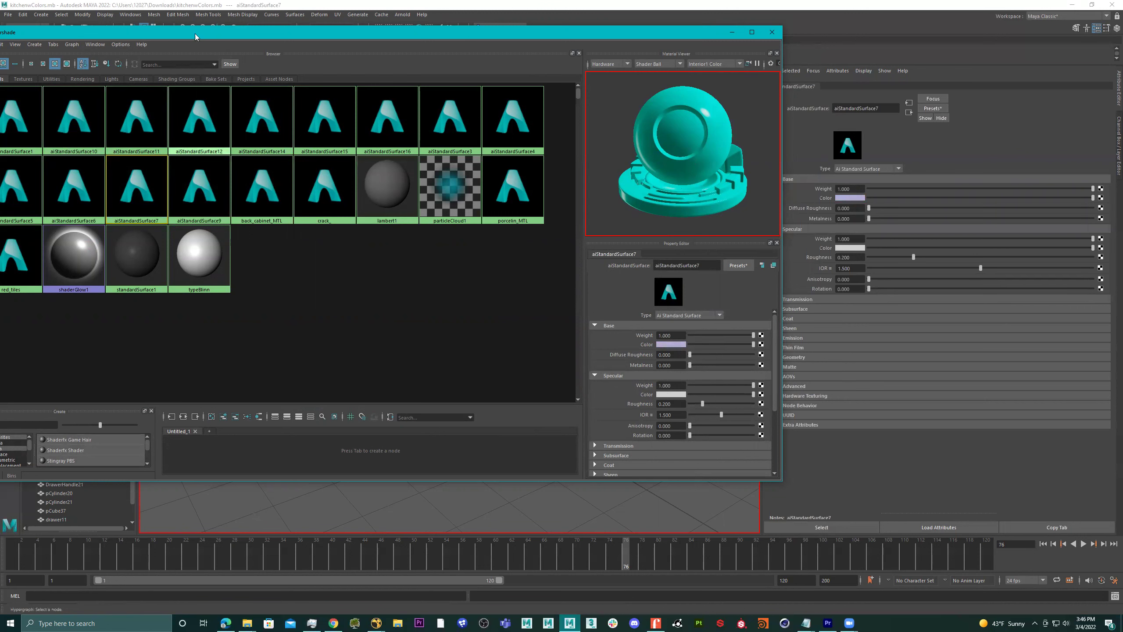
drag(172, 33, 372, 48)
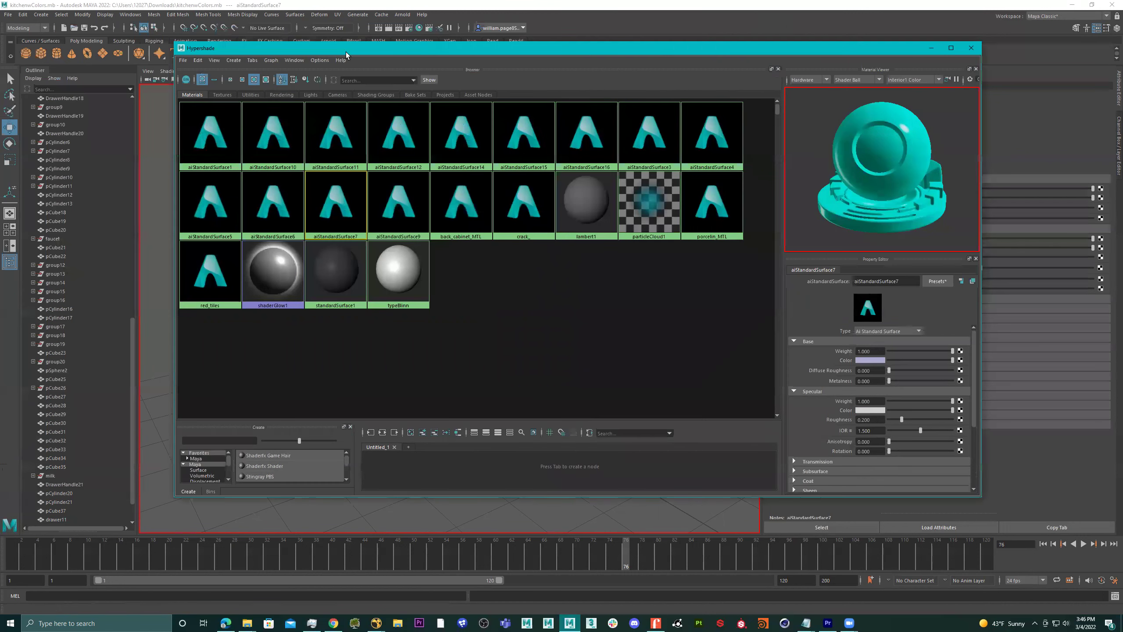
click(308, 95)
click(200, 93)
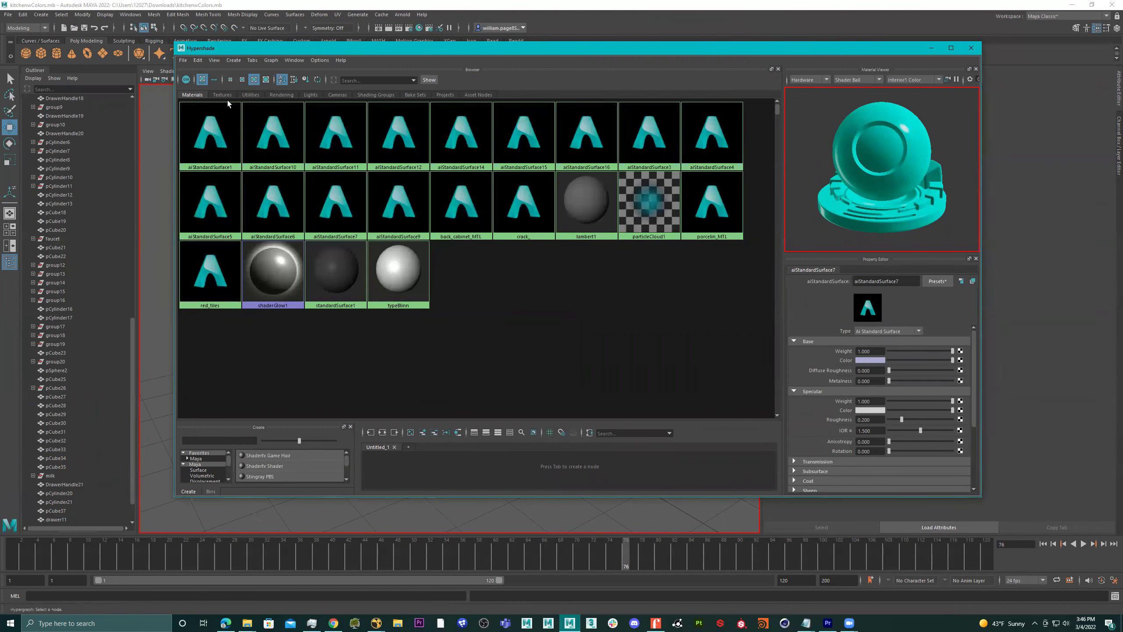
- Compare Hypershade's swatch sizes and names-only display, keep medium swatches with icons, and close Hypershade
click(230, 79)
click(242, 80)
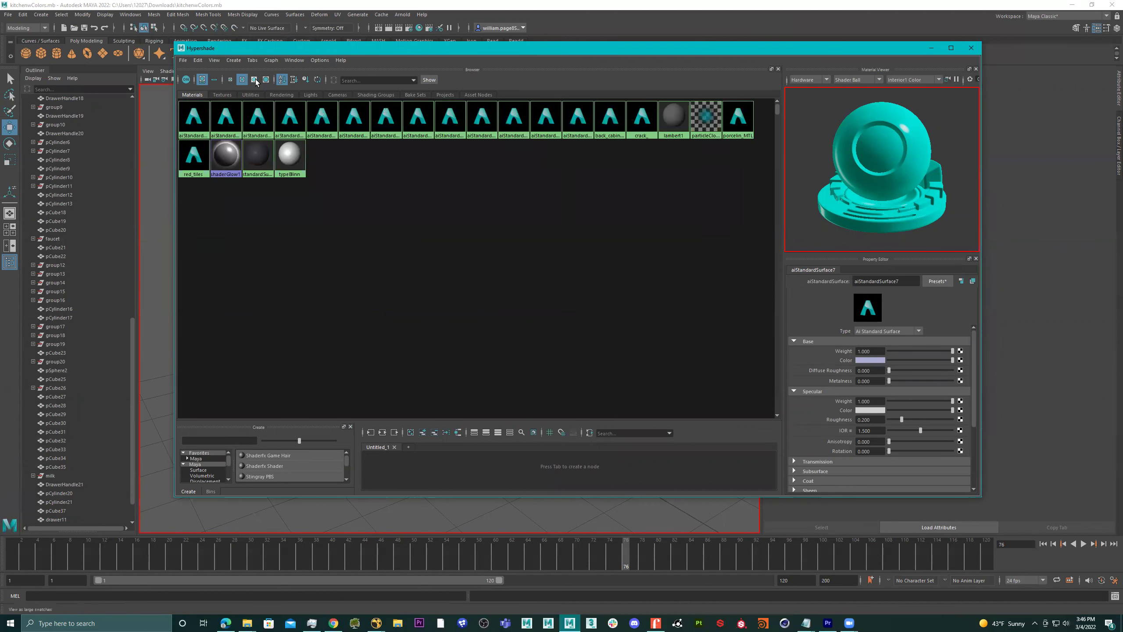
click(254, 80)
click(265, 80)
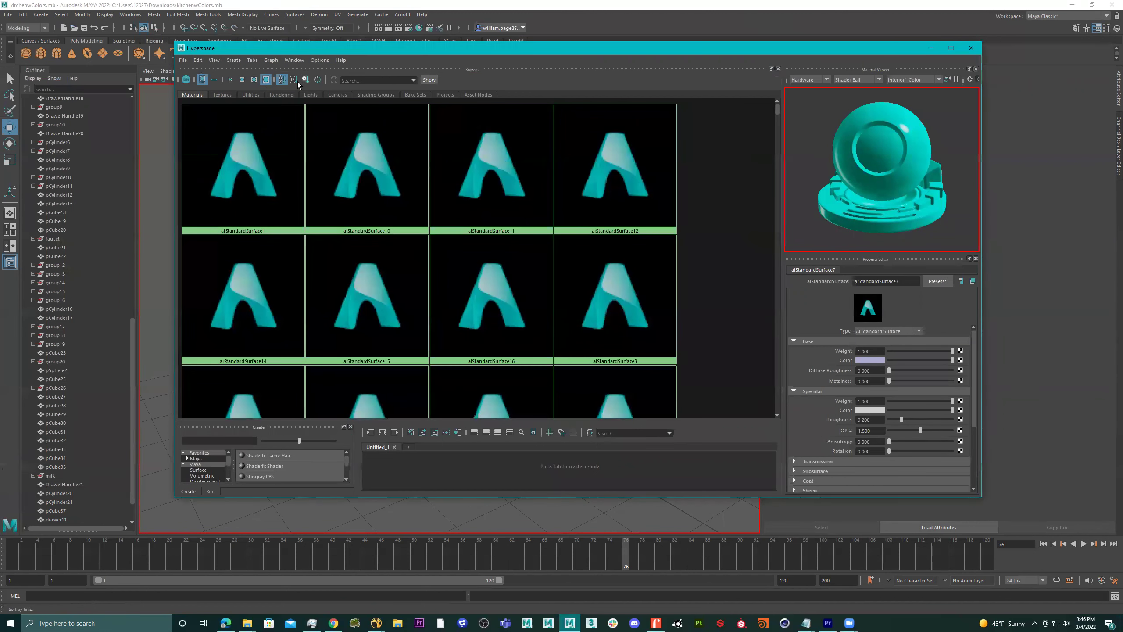
click(255, 80)
click(242, 80)
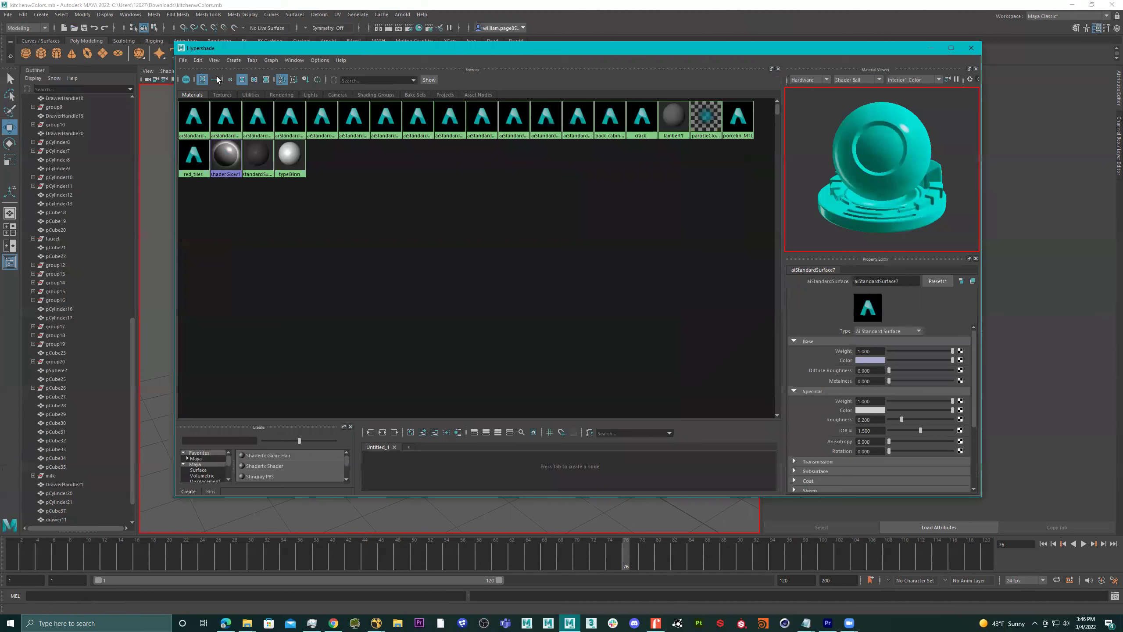
click(214, 80)
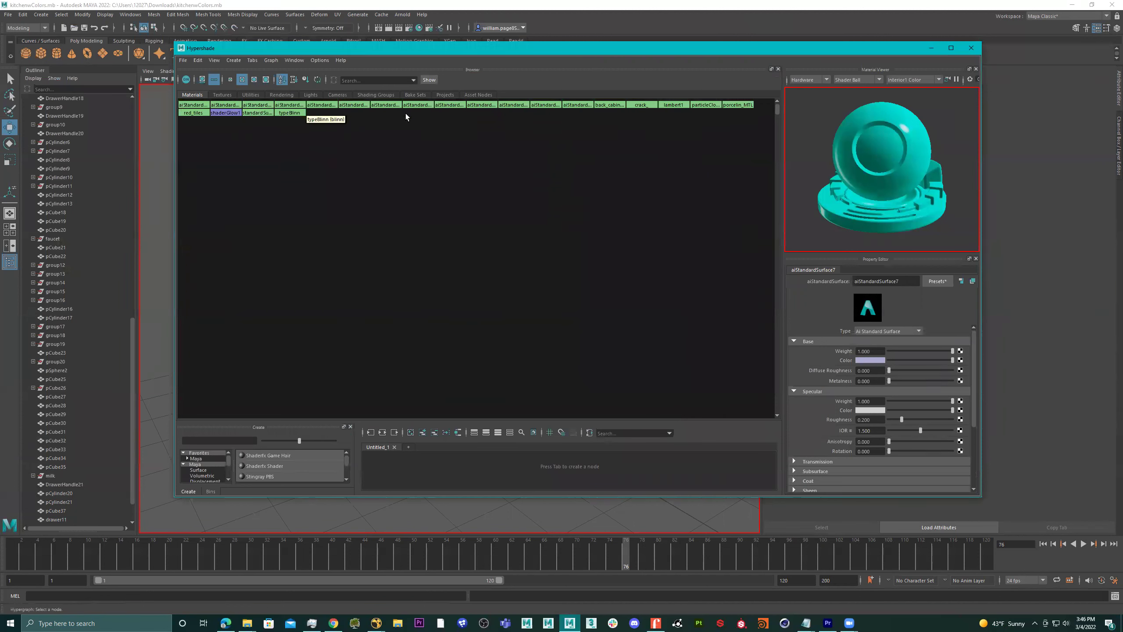
click(203, 80)
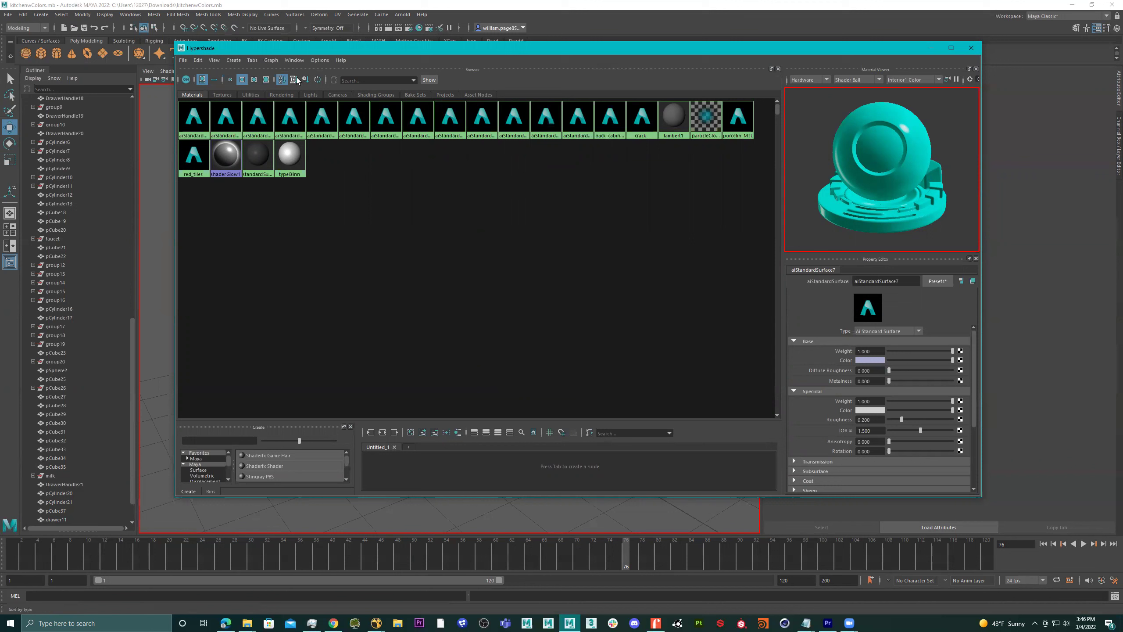
click(971, 48)
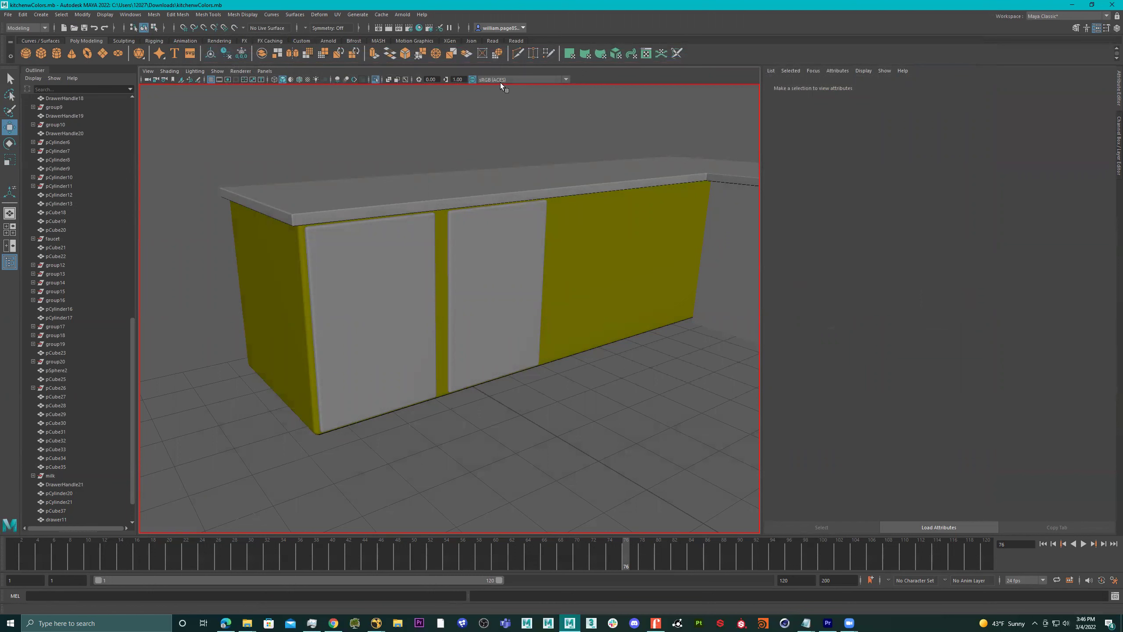
- Resume the paused viewport and turn off isolate select to show the whole kitchen
click(448, 29)
alt+drag(418, 199, 579, 269)
alt+drag(361, 307, 501, 293)
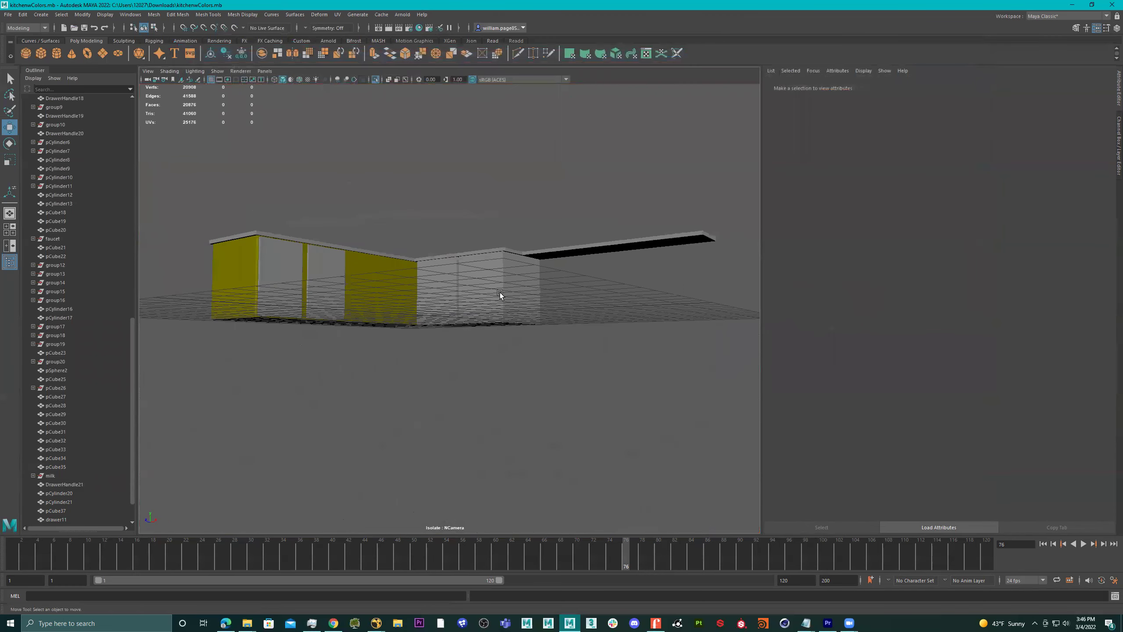
click(374, 79)
- Examine the full kitchen model, including the base cabinets and drawers beneath the stove
alt+drag(542, 262, 463, 256)
alt+right_drag(463, 254, 411, 354)
alt+drag(411, 354, 452, 371)
alt+right_drag(460, 376, 616, 410)
alt+middle_drag(418, 379, 516, 166)
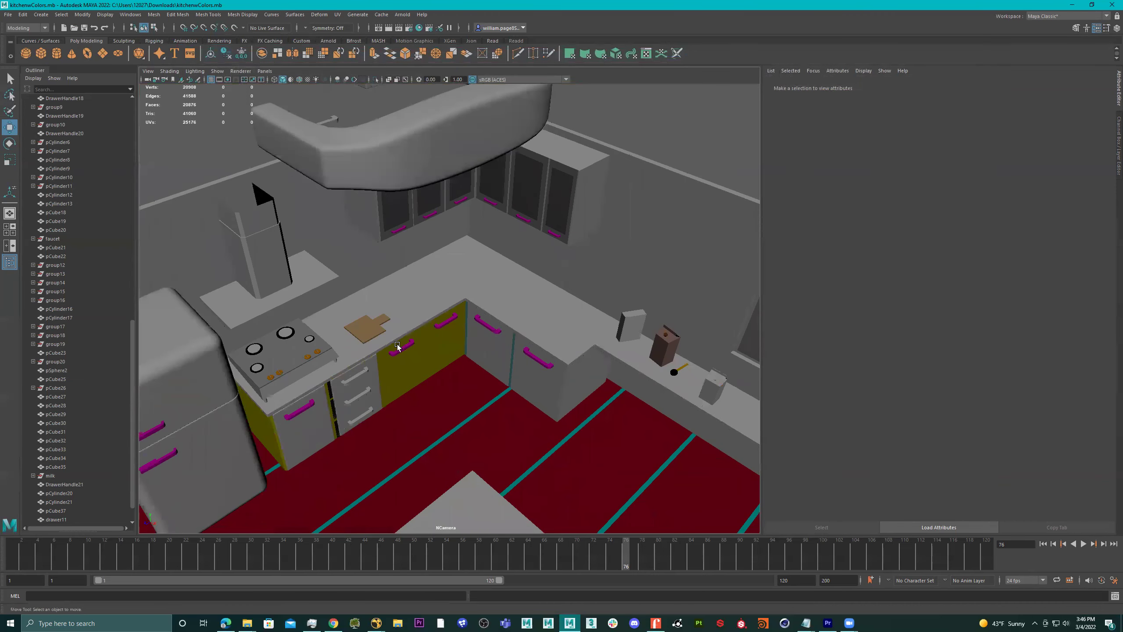
alt+right_drag(398, 344, 455, 333)
alt+drag(454, 333, 447, 261)
alt+middle_drag(399, 354, 398, 353)
alt+drag(526, 283, 477, 354)
alt+right_drag(478, 354, 633, 360)
alt+middle_drag(537, 362, 565, 286)
alt+drag(393, 353, 336, 307)
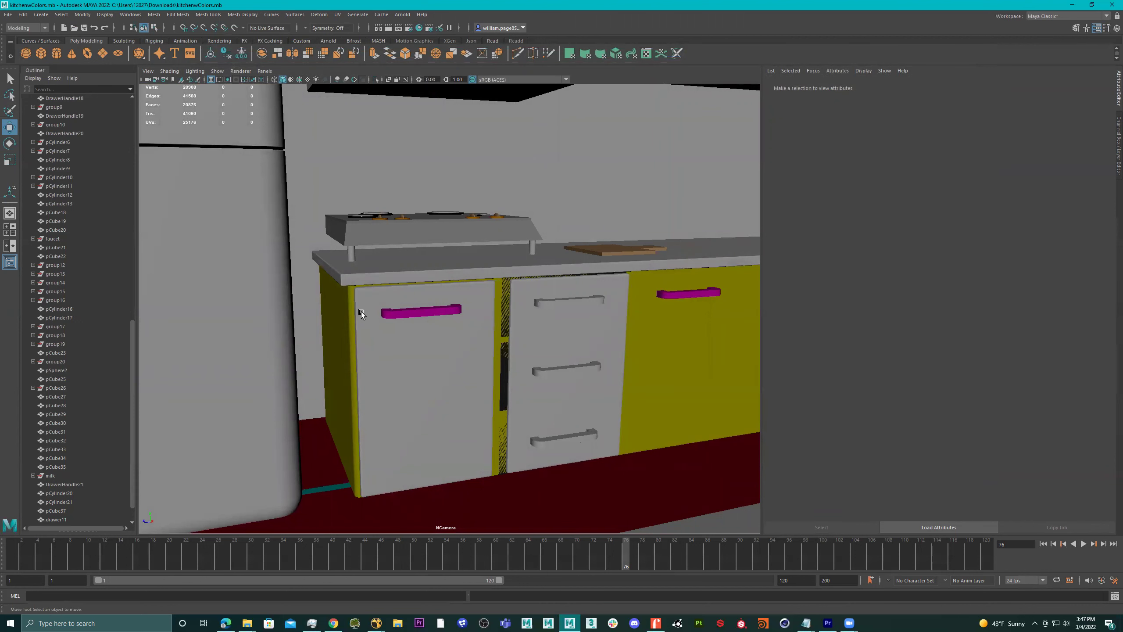
alt+drag(358, 309, 376, 320)
- Bevel all edges of the stove's cooktop body with a fraction of 0.5 and return to object mode
click(400, 242)
alt+drag(400, 242, 492, 219)
right_drag(492, 219, 492, 190)
drag(616, 100, 239, 291)
shift+right_drag(413, 202, 389, 217)
alt+drag(389, 217, 407, 201)
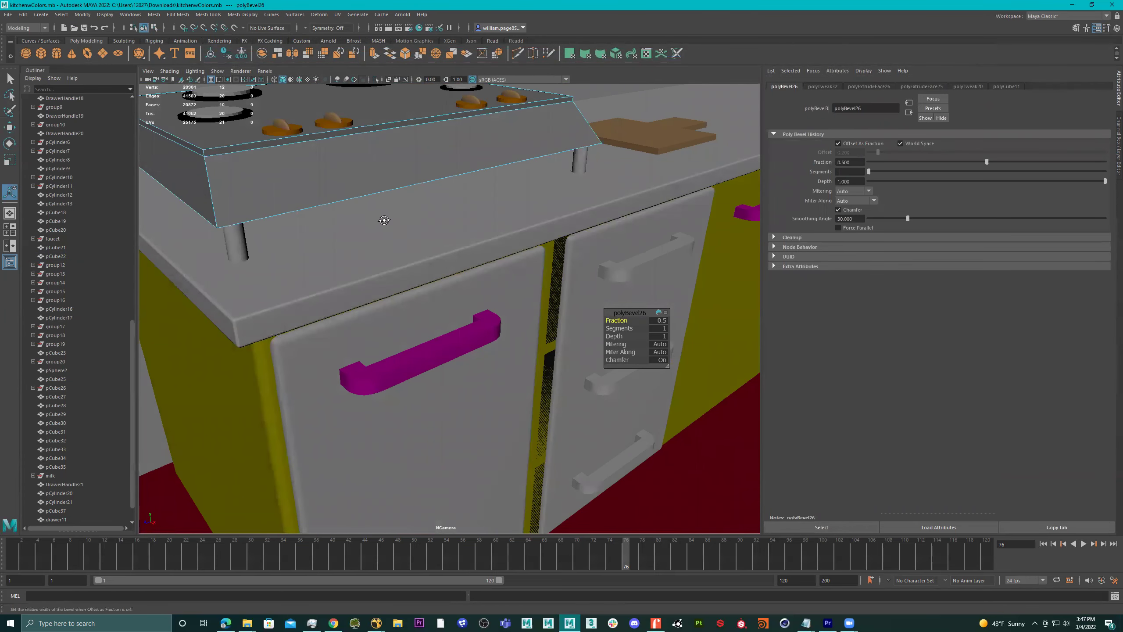
alt+drag(385, 220, 368, 200)
right_drag(373, 169, 425, 148)
- Create a polygon cube, raise it above the kitchen island, and scale it up as a test block
alt+right_drag(586, 119, 383, 211)
scroll(382, 212, down, 10)
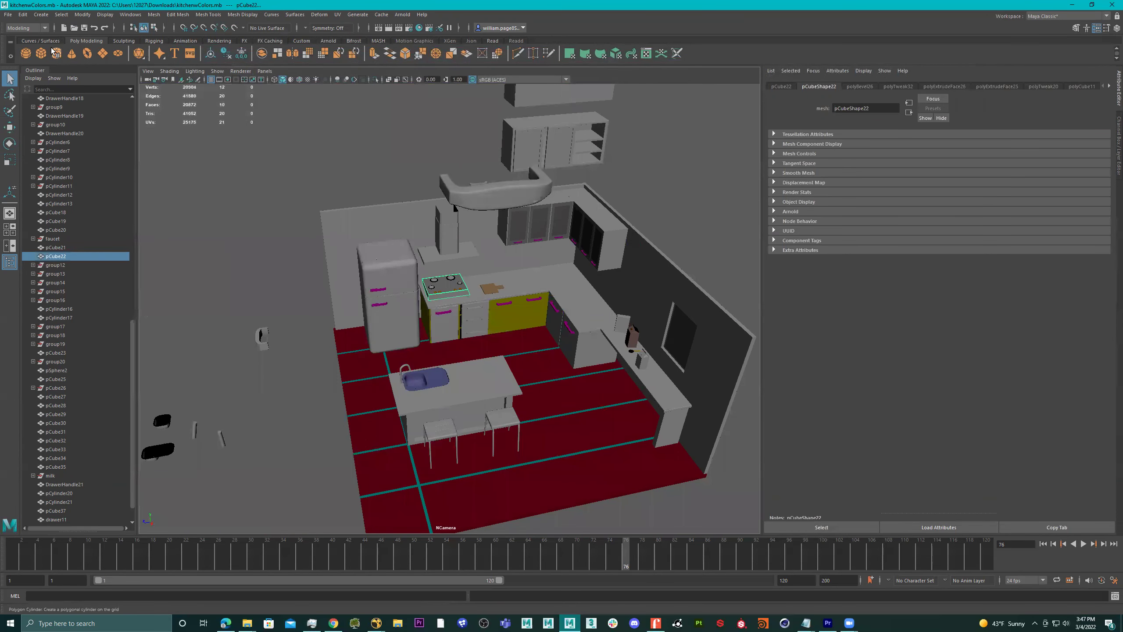
click(41, 53)
key(w)
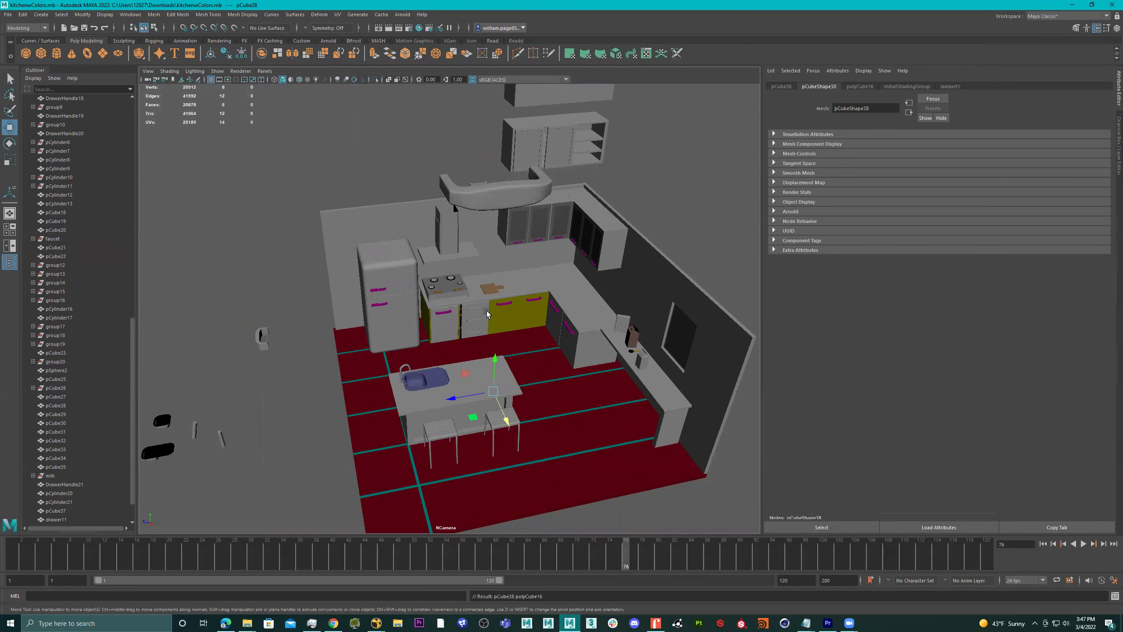
drag(497, 369, 549, 325)
key(e)
key(r)
alt+drag(501, 291, 525, 252)
right_click(525, 251)
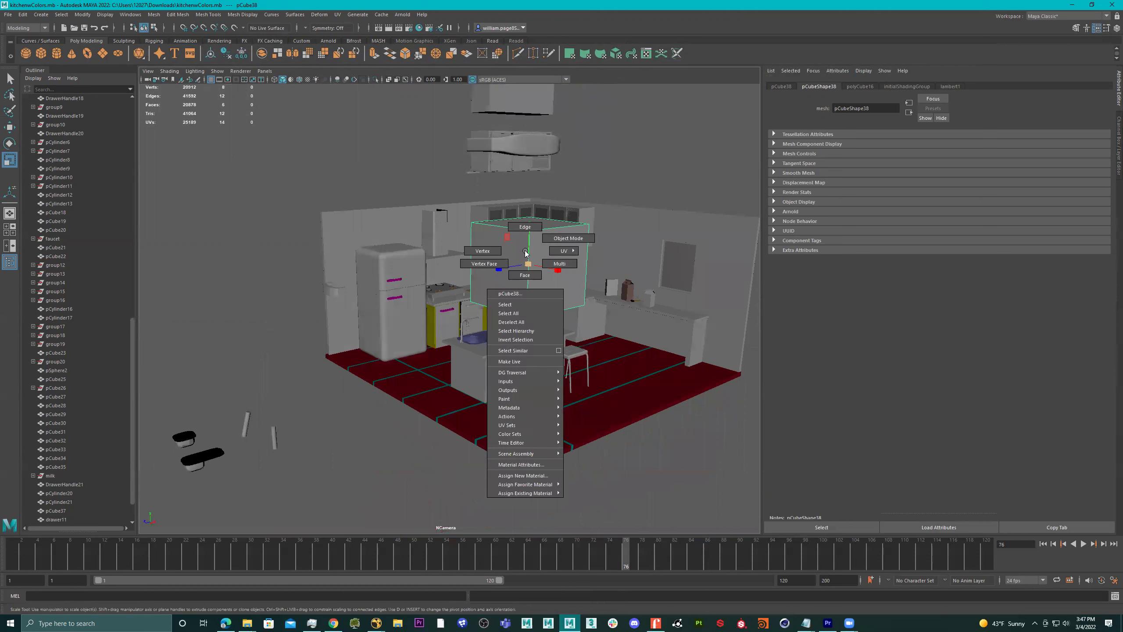
click(576, 240)
- Extrude the cube's top face slightly upward to form a thin upper layer
alt+right_drag(452, 264, 591, 277)
alt+drag(590, 278, 623, 278)
alt+middle_drag(623, 278, 586, 269)
alt+drag(586, 268, 602, 262)
alt+middle_drag(608, 259, 589, 269)
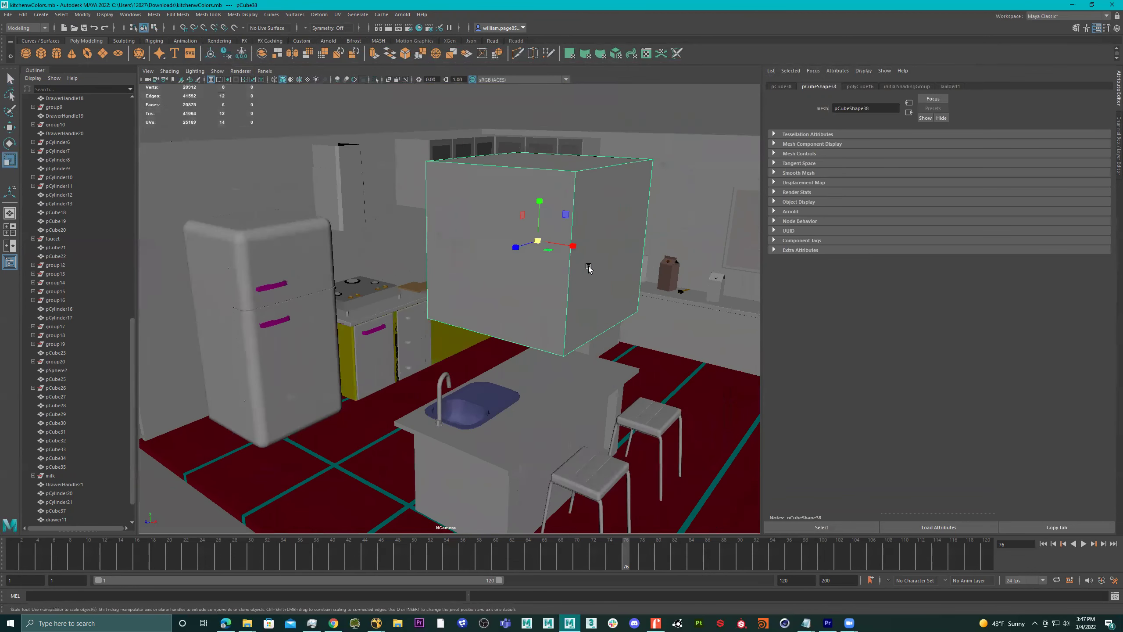
right_drag(605, 210, 592, 192)
click(559, 161)
key(ctrl+e)
alt+middle_drag(624, 223, 621, 237)
drag(540, 147, 540, 141)
alt+middle_drag(615, 205, 594, 192)
- Move a lower edge of the cube outward so that side slopes
right_drag(587, 251, 587, 228)
click(592, 328)
key(w)
drag(617, 348, 750, 380)
- Move one side's vertices outward to stretch the cube into a long block, placed clear of the kitchen
scroll(546, 249, down, 3)
alt+drag(546, 249, 421, 228)
right_drag(421, 228, 291, 221)
scroll(259, 168, down, 3)
drag(428, 408, 428, 408)
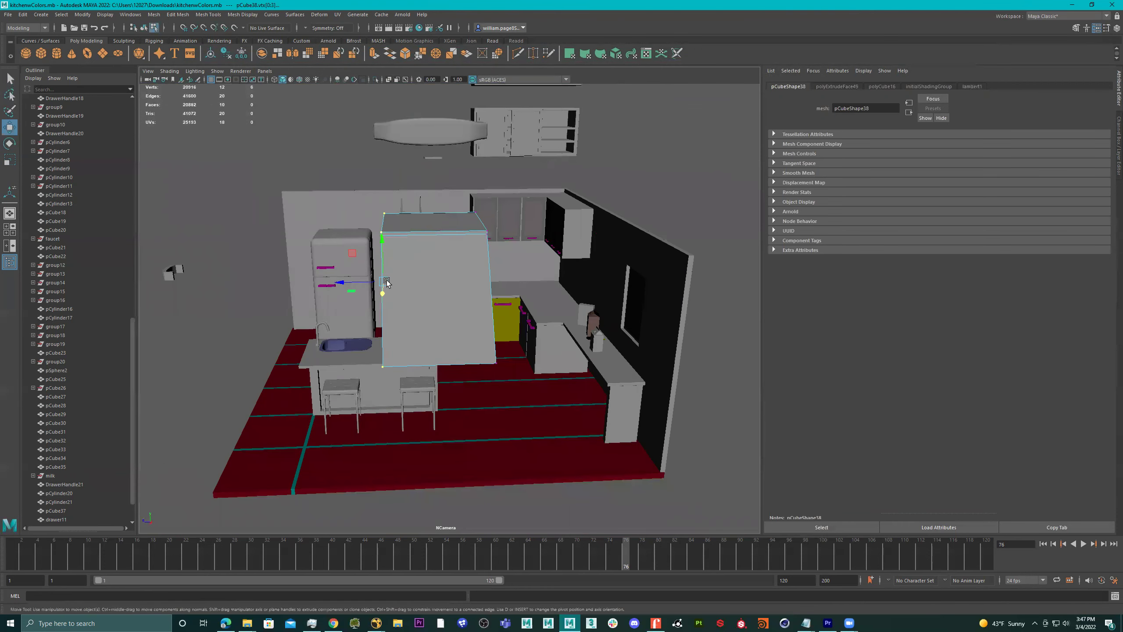
mouse_move(357, 284)
alt+mouse_down()
mouse_move(156, 272)
mouse_move(446, 272)
mouse_move(345, 278)
alt+mouse_up()
key(F8)
alt+drag(583, 217, 614, 312)
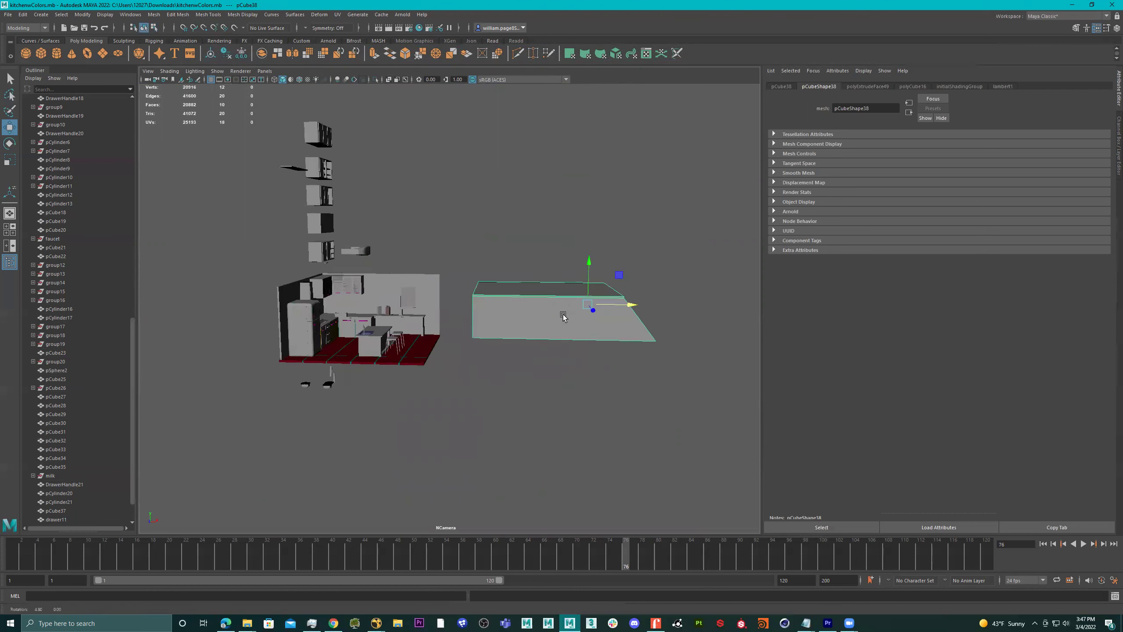
- Bevel all edges of the block, increase the bevel segments, and deselect the block
scroll(494, 306, up, 6)
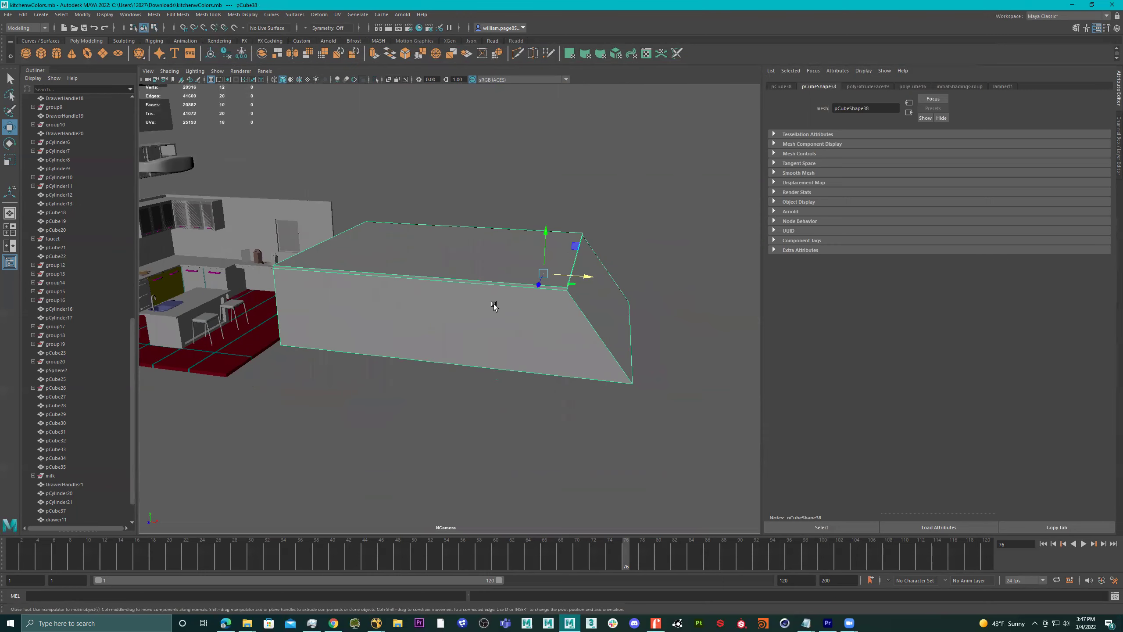
alt+drag(493, 304, 472, 271)
right_drag(472, 271, 471, 246)
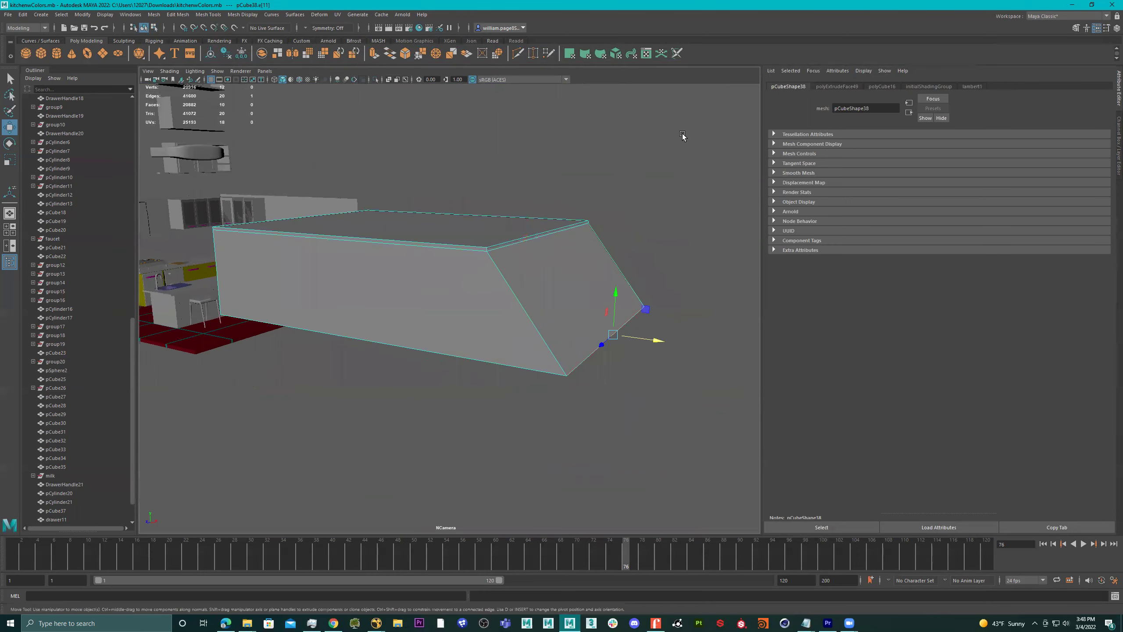
drag(626, 191, 183, 458)
right_click(415, 275)
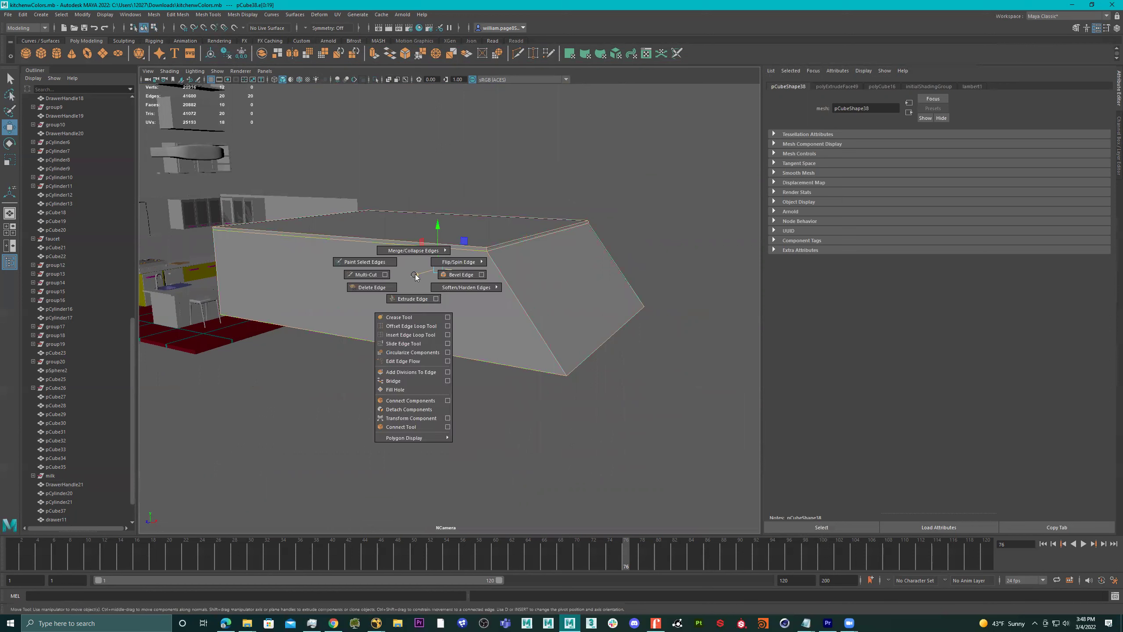
click(451, 275)
scroll(494, 289, up, 5)
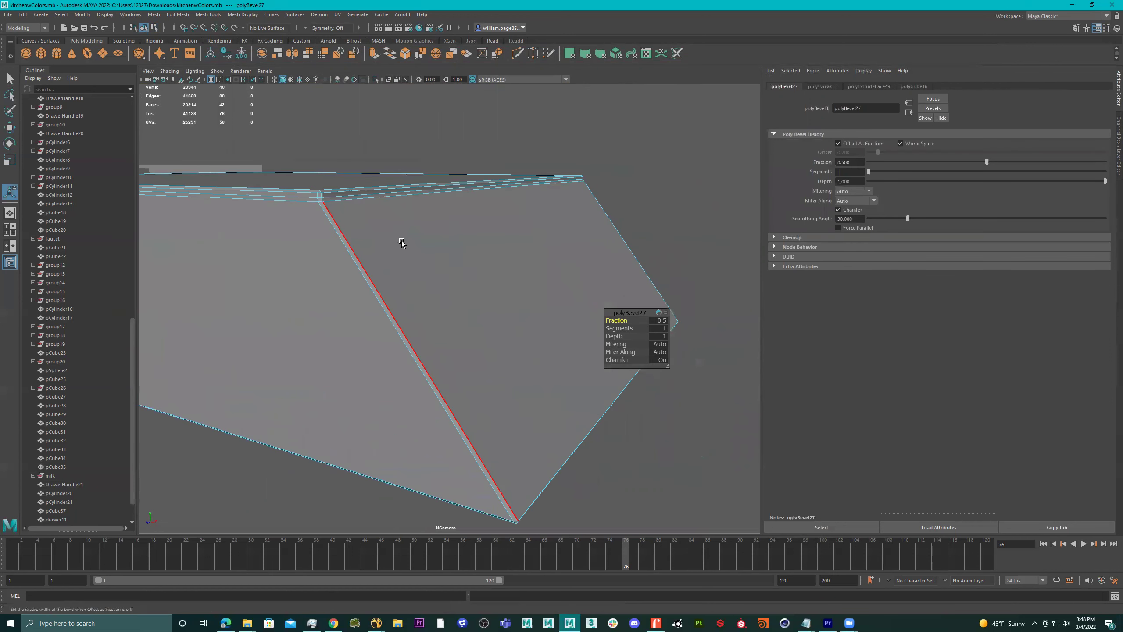
drag(623, 322, 619, 328)
alt+drag(398, 251, 458, 294)
scroll(459, 295, down, 3)
key(q)
right_drag(489, 308, 609, 242)
scroll(504, 256, down, 5)
click(614, 270)
- Examine the block's beveled edges and corner vertices up close
alt+drag(522, 301, 558, 311)
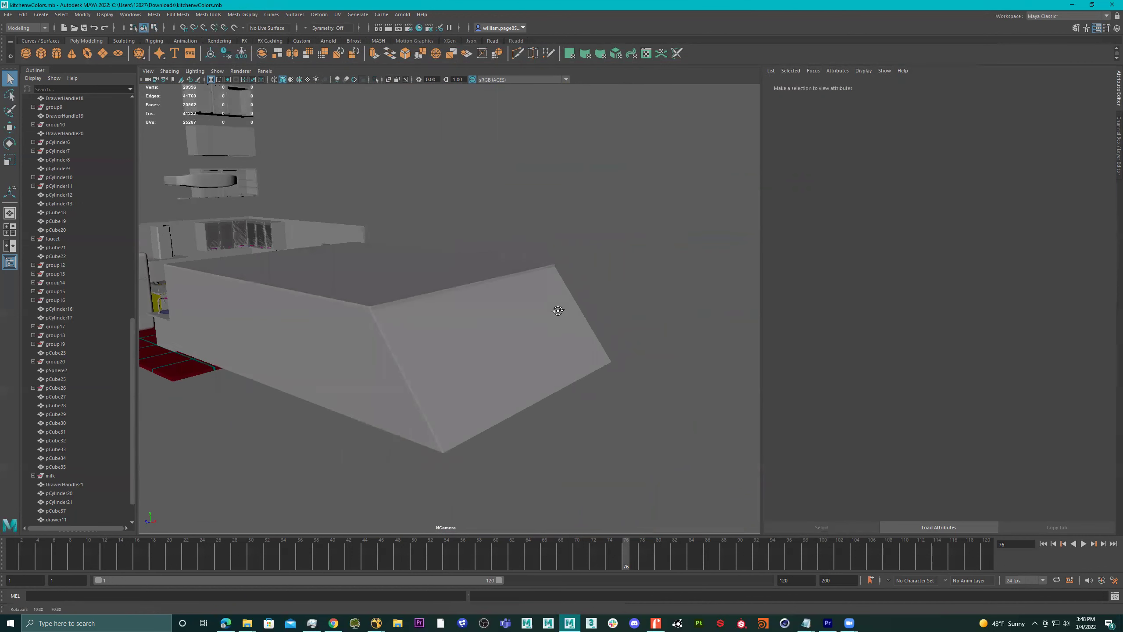
scroll(389, 333, up, 1)
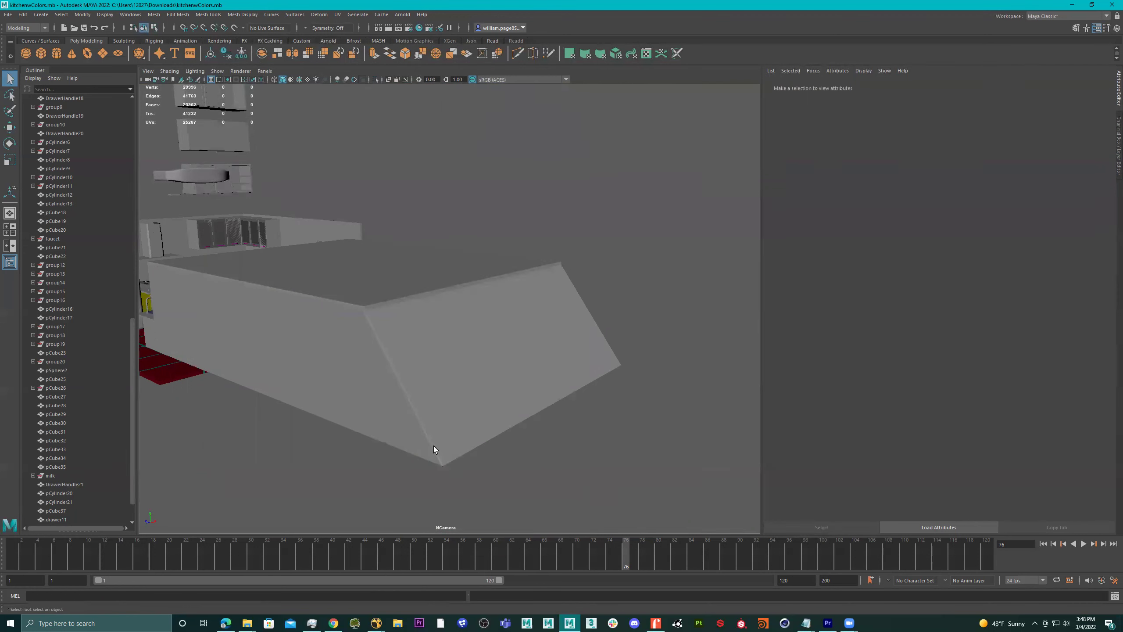
alt+drag(459, 448, 445, 369)
alt+middle_drag(492, 329, 458, 336)
scroll(458, 336, up, 5)
alt+drag(526, 370, 341, 320)
click(355, 320)
right_drag(355, 320, 320, 319)
mouse_move(385, 313)
alt+mouse_down()
mouse_move(394, 331)
mouse_move(381, 325)
alt+mouse_up()
drag(371, 443, 370, 442)
alt+drag(358, 376, 383, 367)
key(w)
alt+middle_drag(383, 368, 434, 347)
- Insert edge loops in both directions across the block with the Multi-Cut tool
click(533, 53)
ctrl+click(390, 367)
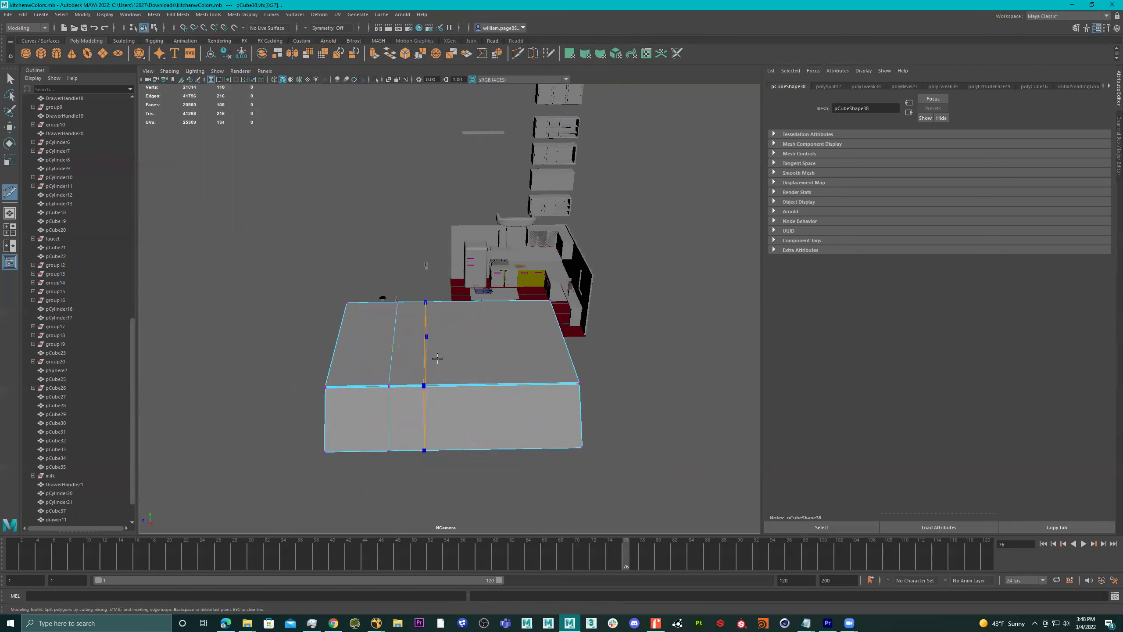
ctrl+click(450, 354)
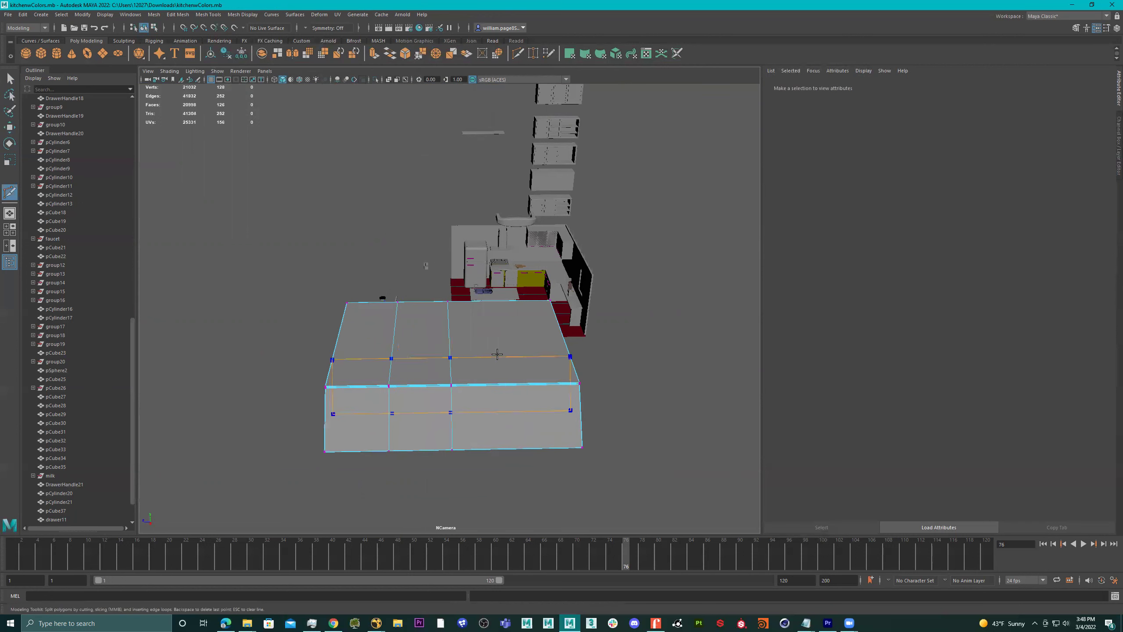
ctrl+click(531, 315)
alt+drag(526, 320, 464, 320)
key(q)
- Try moving the vertices at one end of the block outward, undoing each move
right_drag(397, 310, 354, 306)
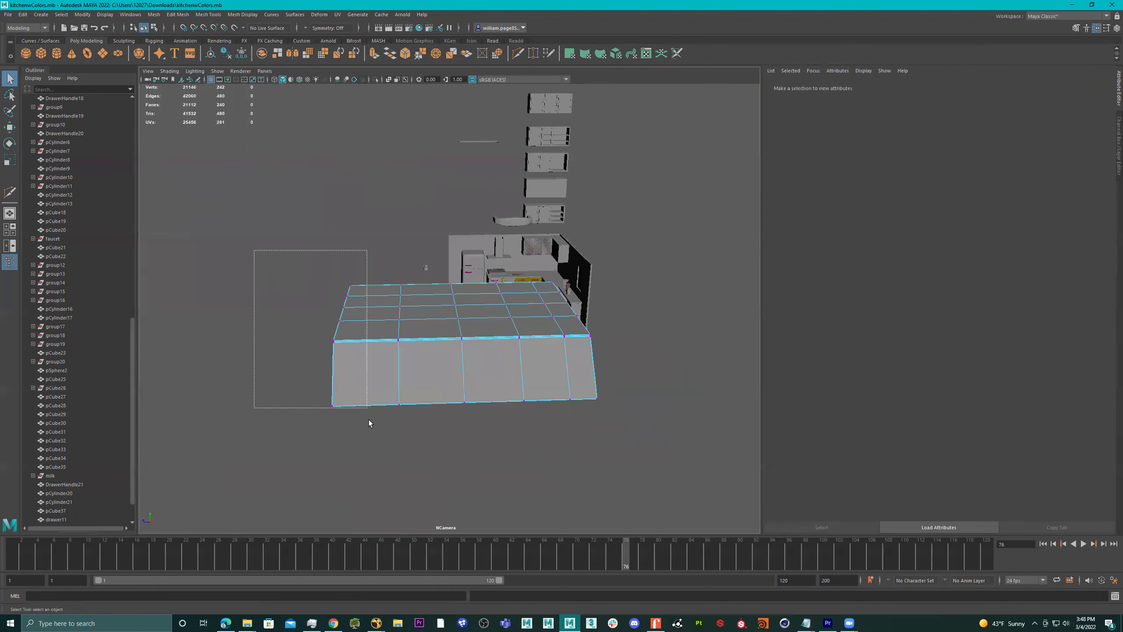
drag(368, 423, 369, 423)
key(w)
drag(300, 335, 261, 334)
key(ctrl+z)
drag(221, 233, 406, 427)
drag(342, 341, 303, 339)
key(ctrl+z)
- Examine the block's edge-loop layout from all sides in object and edge modes
alt+drag(383, 333, 372, 337)
alt+drag(476, 367, 476, 292)
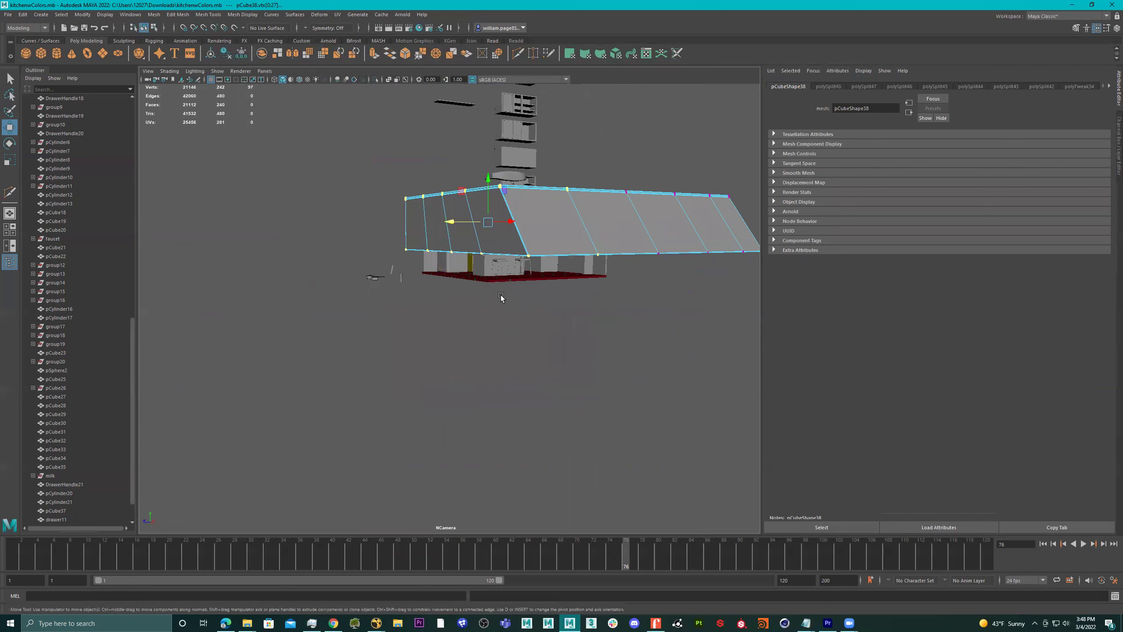
alt+drag(600, 260, 436, 261)
right_drag(436, 261, 585, 158)
alt+drag(584, 160, 445, 285)
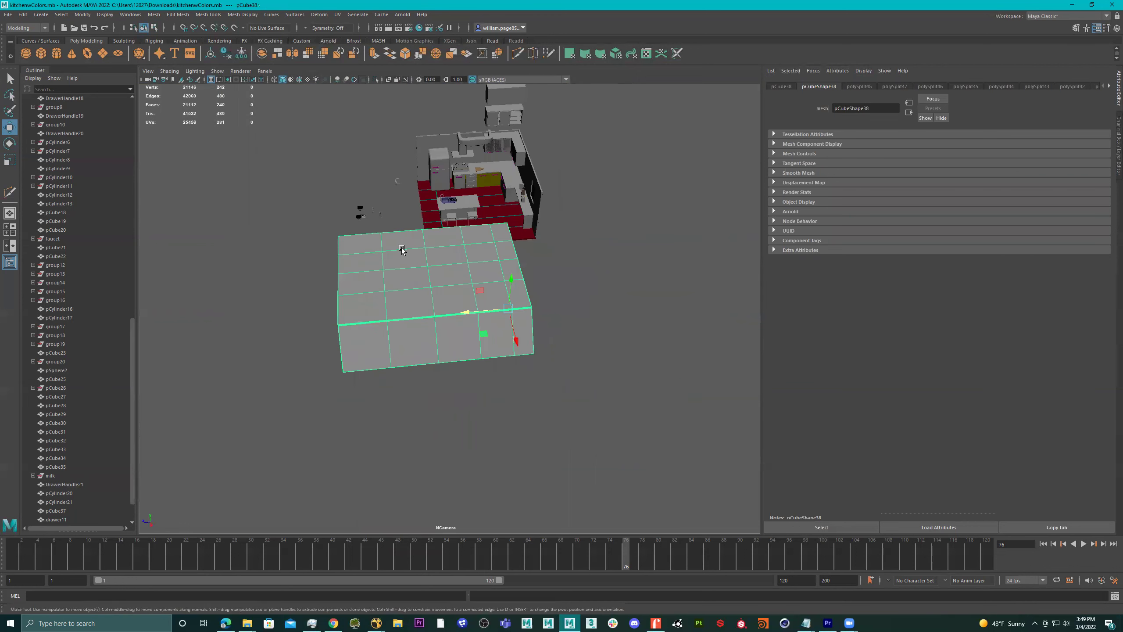
alt+drag(336, 283, 546, 294)
scroll(601, 303, up, 3)
scroll(600, 302, down, 5)
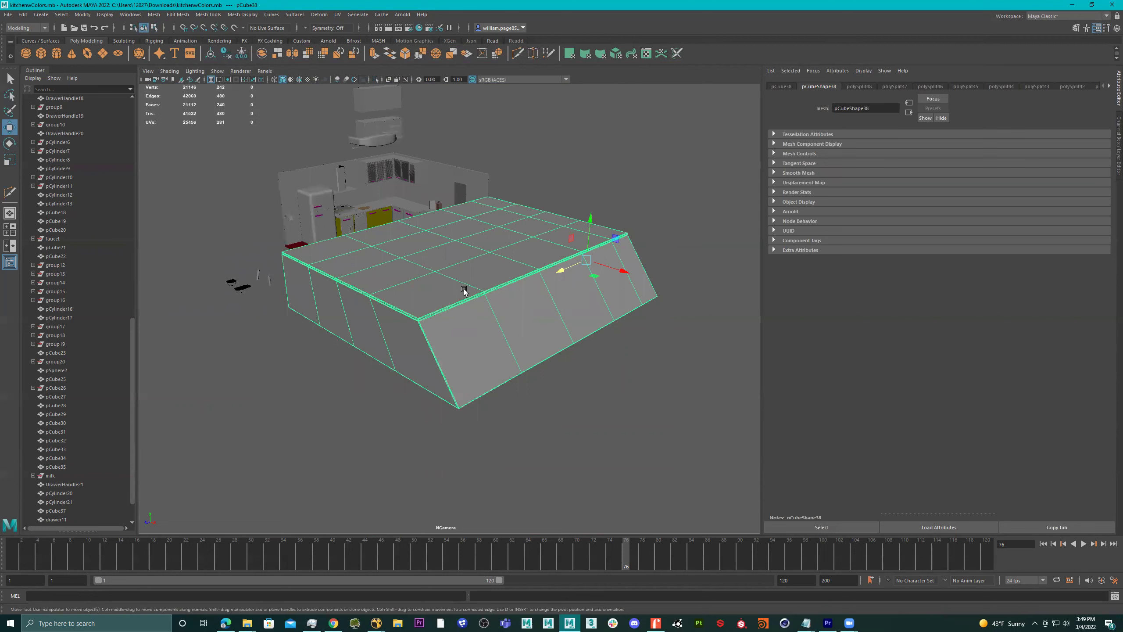
mouse_move(423, 298)
alt+mouse_down()
mouse_move(539, 299)
mouse_move(426, 314)
mouse_move(464, 341)
mouse_move(388, 341)
mouse_move(464, 334)
mouse_move(446, 309)
mouse_move(381, 317)
mouse_move(435, 310)
alt+mouse_up()
right_drag(430, 311, 432, 285)
alt+drag(451, 234, 468, 254)
alt+drag(517, 285, 494, 285)
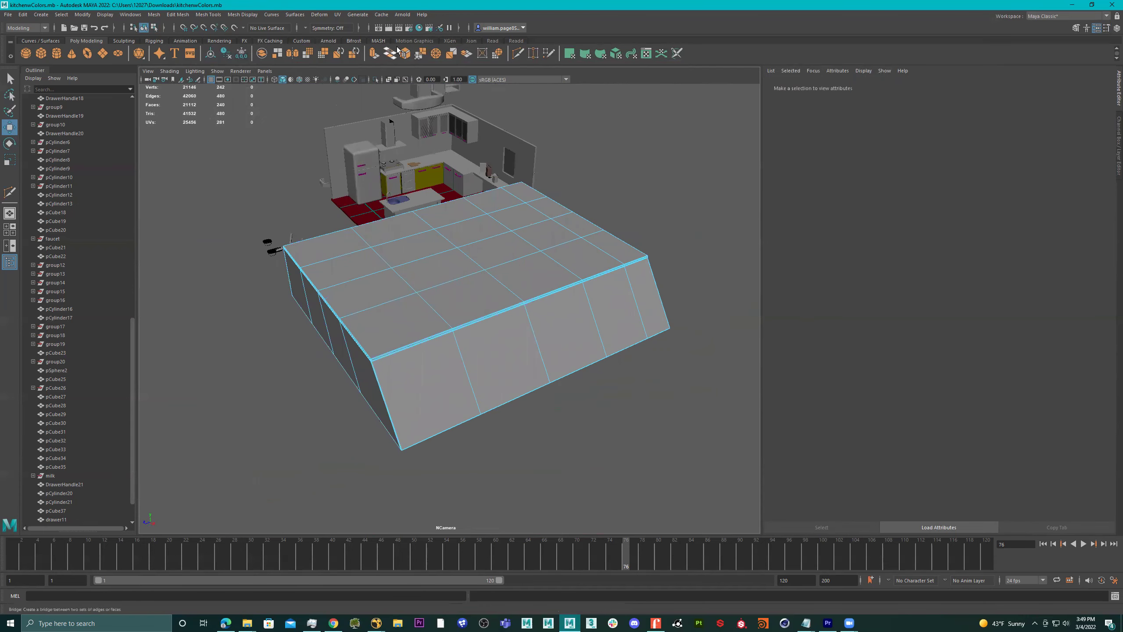